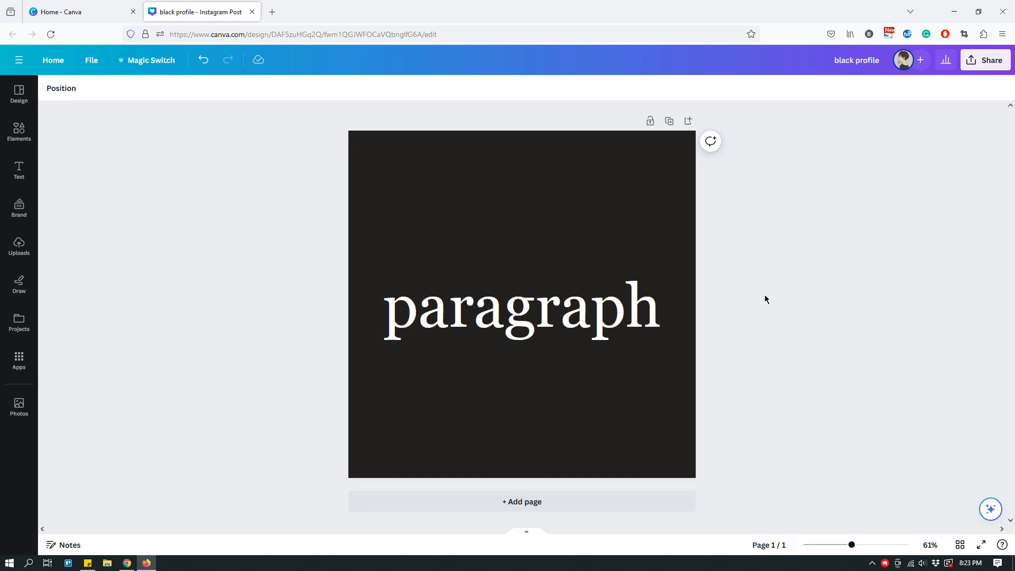
click(551, 315)
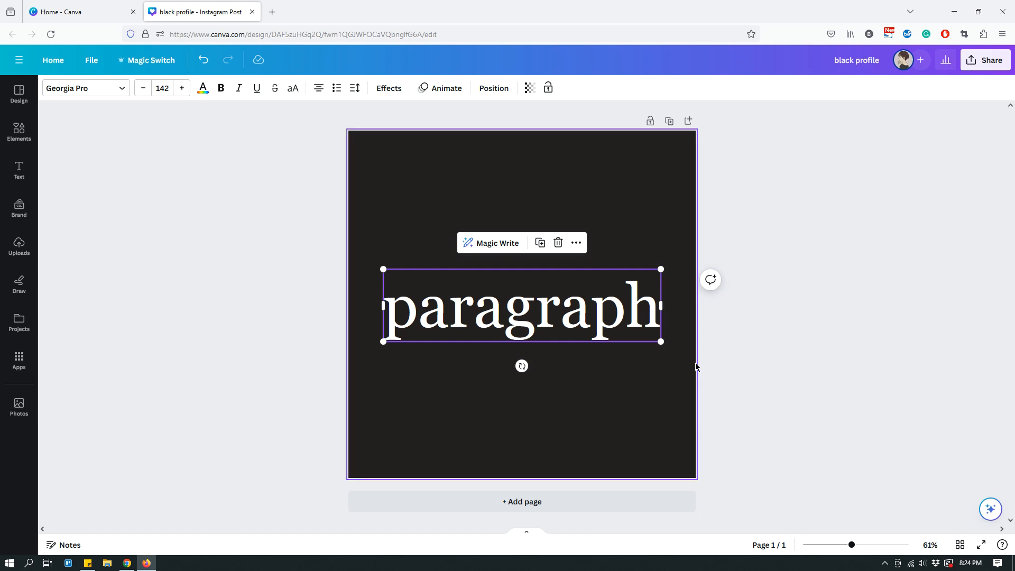
click(674, 408)
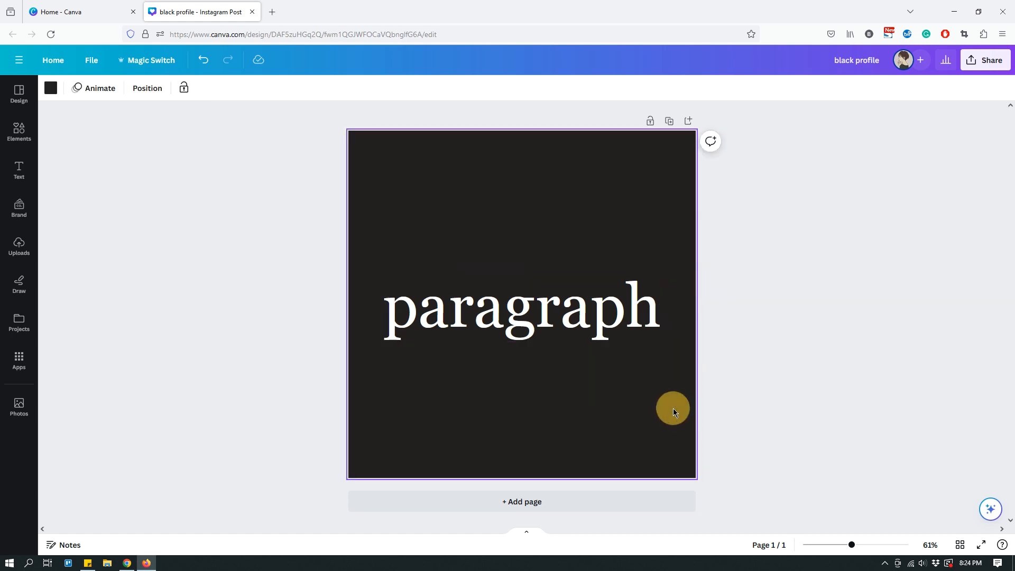
click(492, 321)
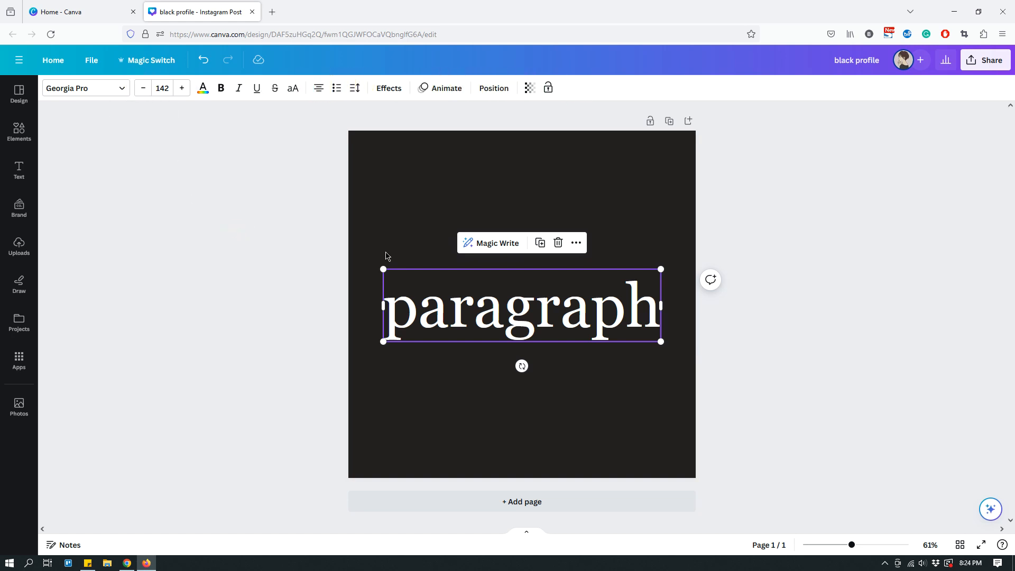
click(389, 234)
click(446, 306)
click(695, 197)
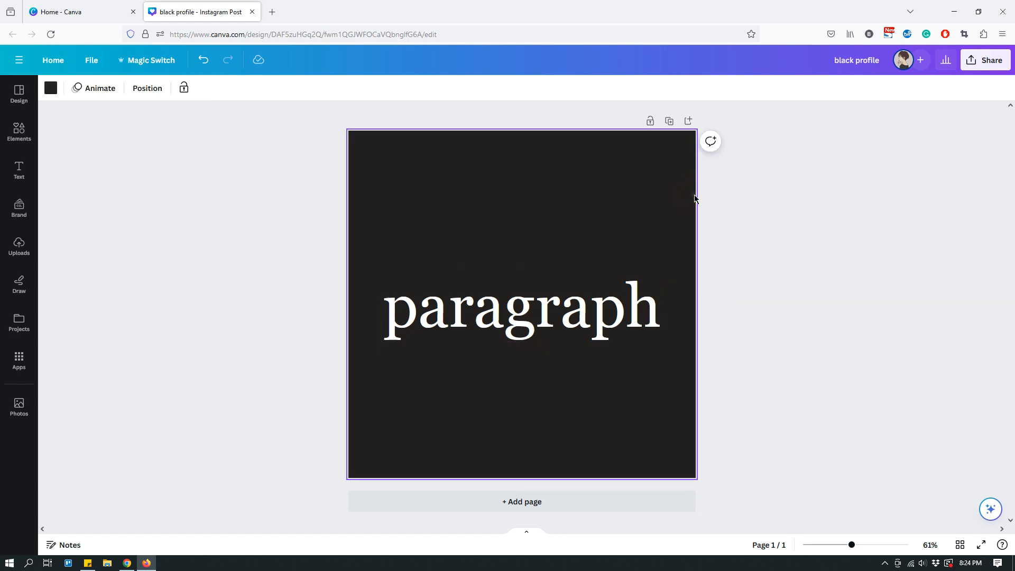
click(544, 312)
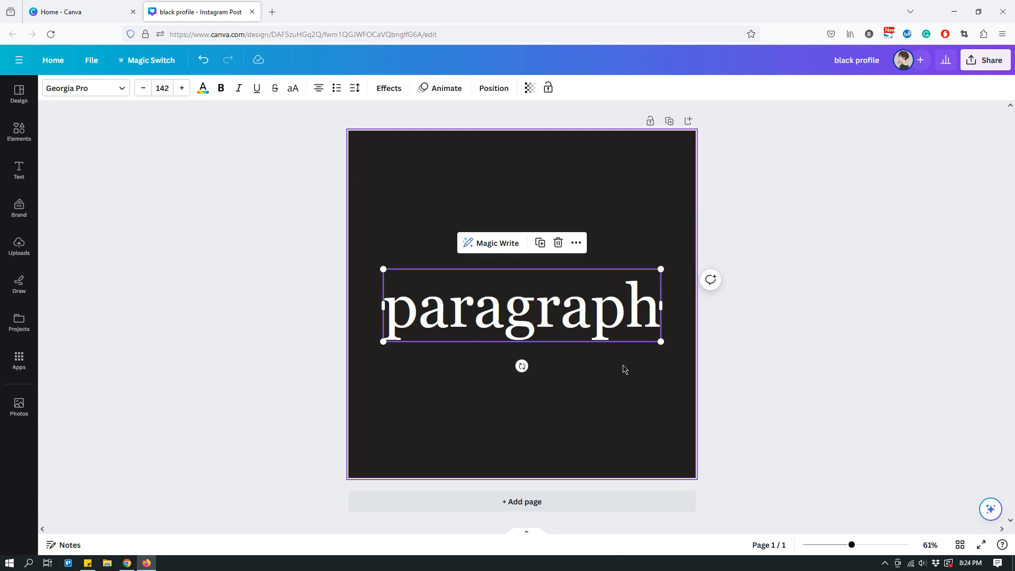
click(630, 384)
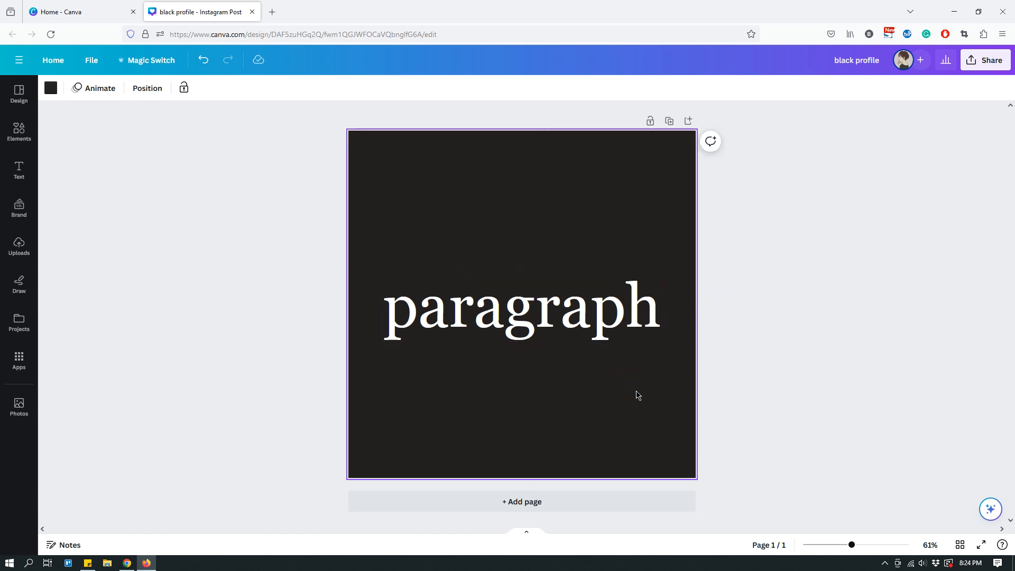
- Add a new text box with the default paragraph text to the page and delete it again
click(18, 173)
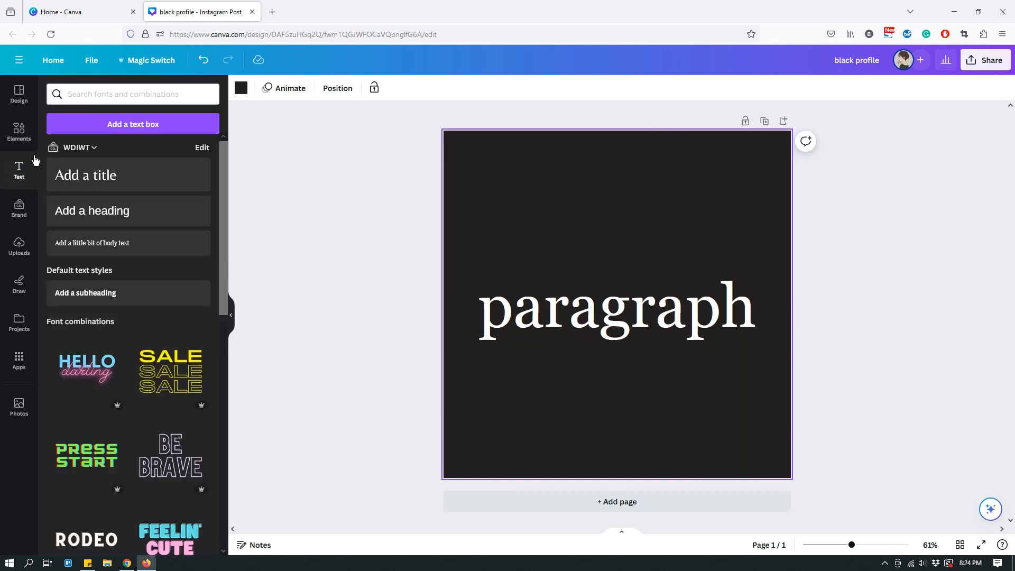
click(155, 125)
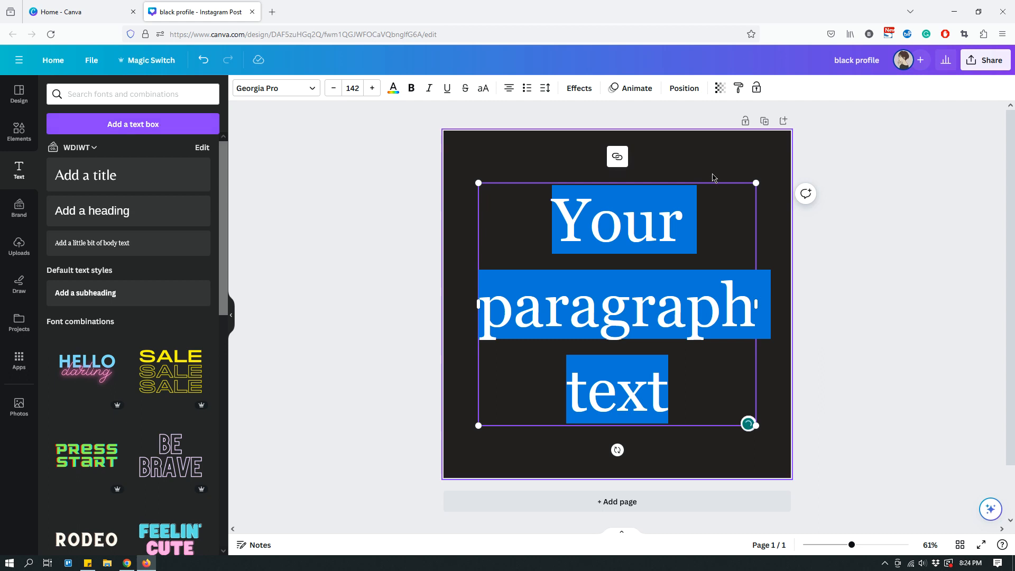
click(761, 153)
click(691, 211)
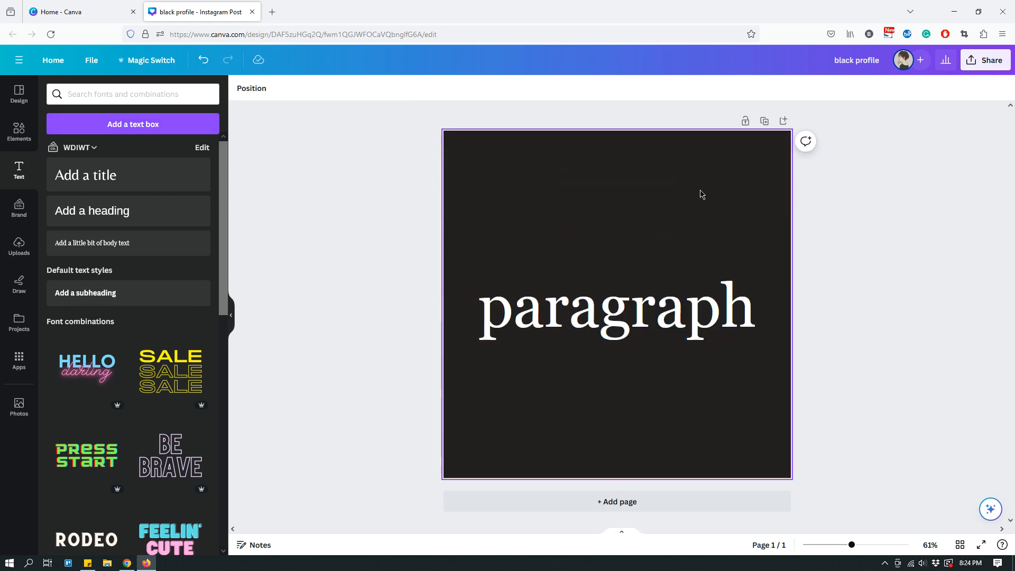
click(700, 195)
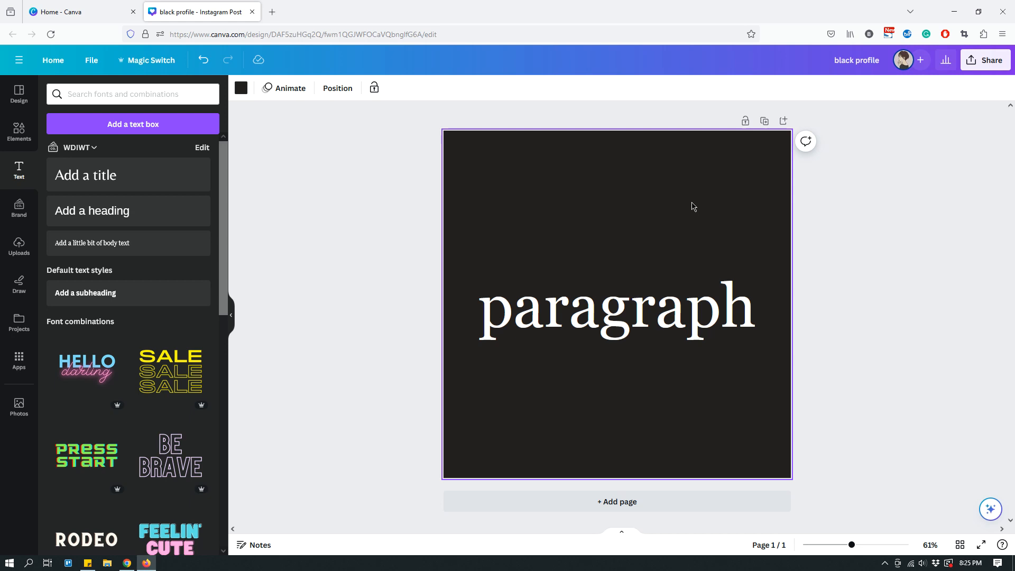
double_click(694, 206)
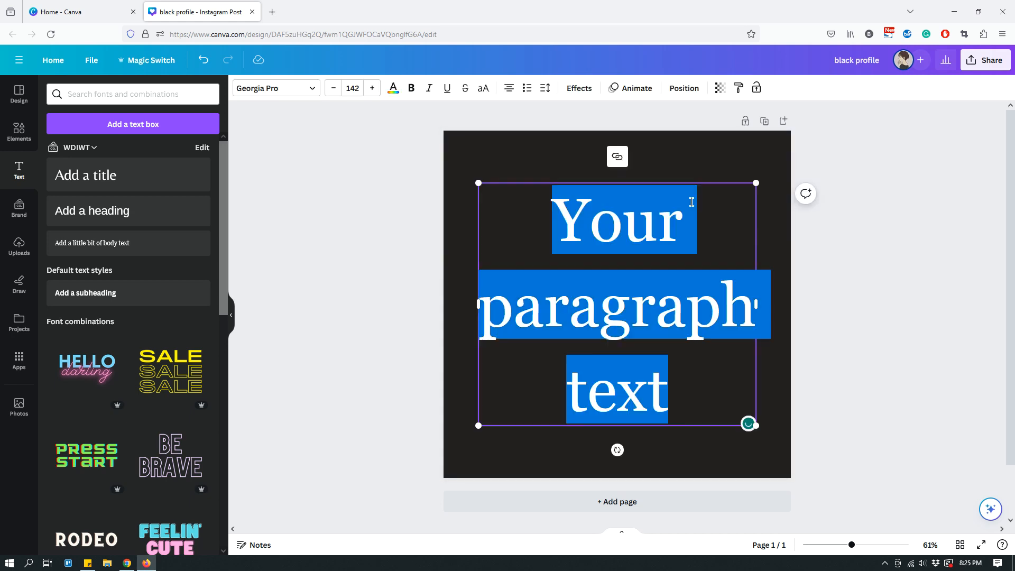
click(723, 155)
click(689, 213)
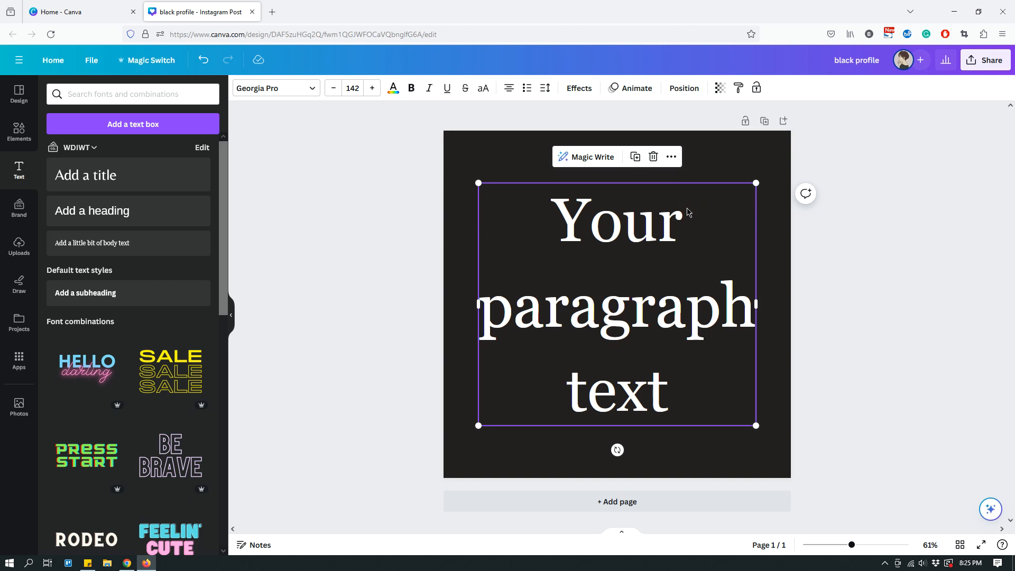
key(Delete)
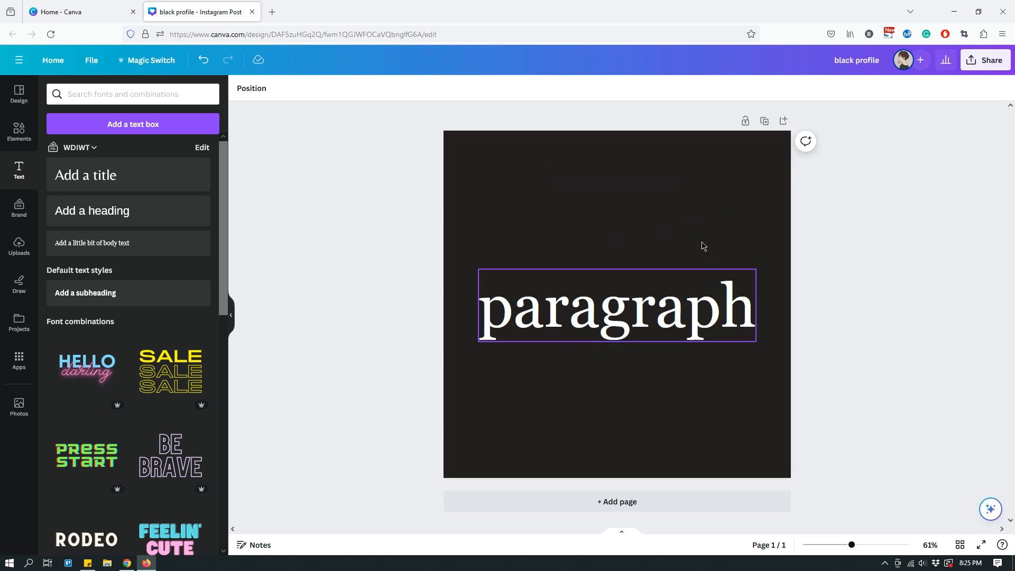
click(645, 316)
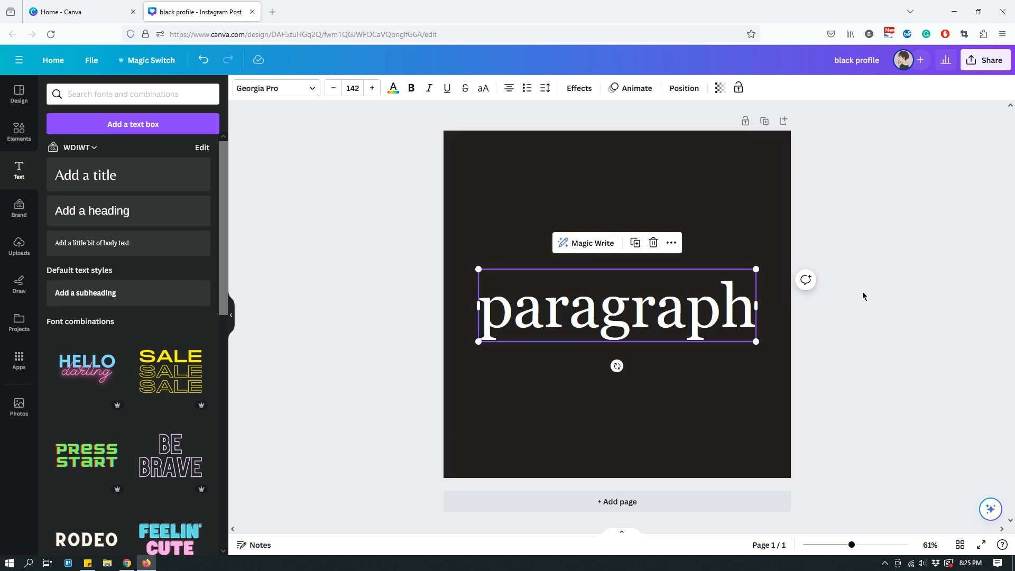
click(765, 226)
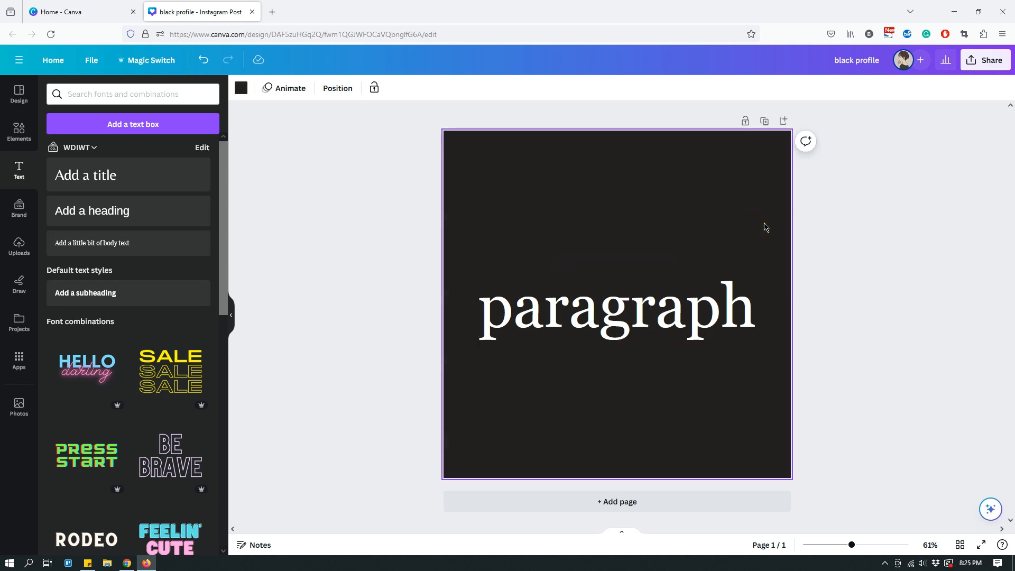
click(637, 313)
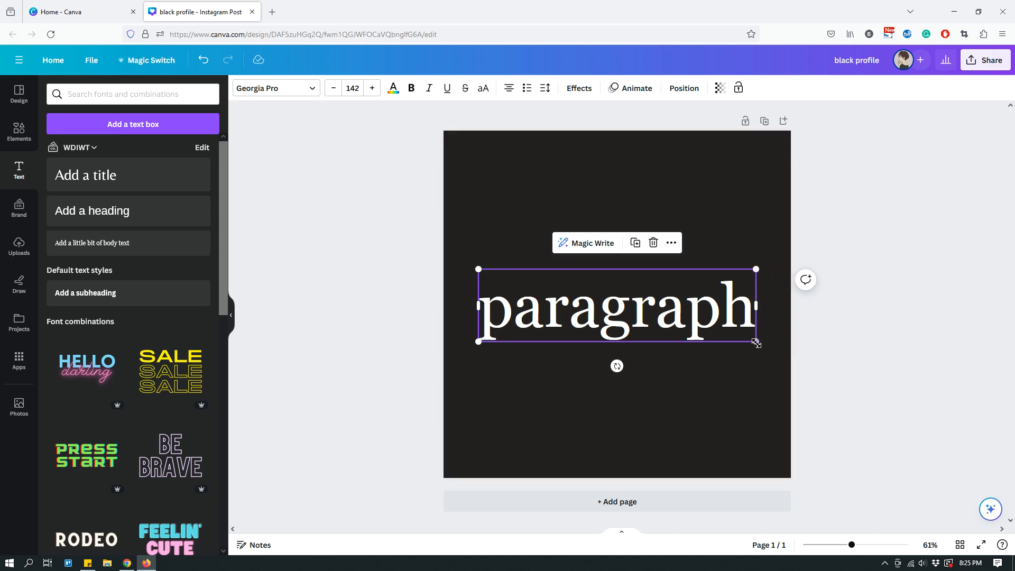
click(756, 342)
click(479, 342)
click(478, 269)
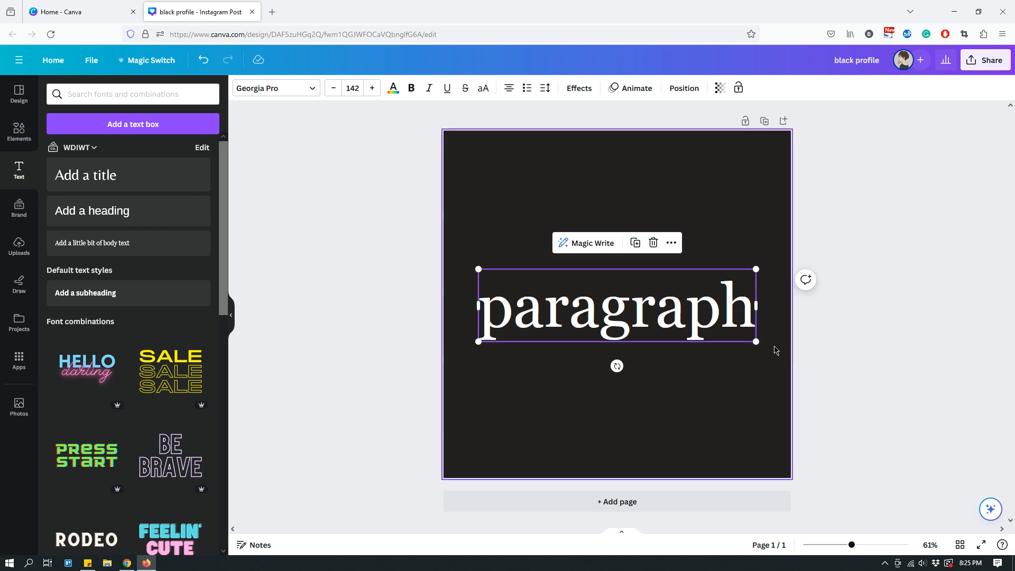
mouse_move(756, 341)
mouse_down()
mouse_move(689, 301)
mouse_move(767, 349)
mouse_move(725, 339)
mouse_move(756, 346)
mouse_up()
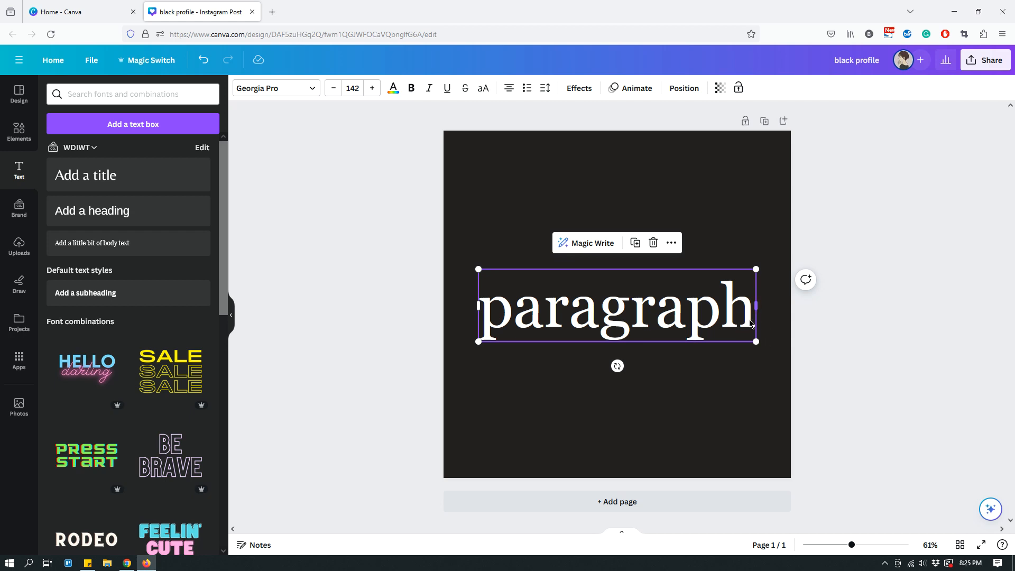
click(728, 244)
click(658, 314)
- Set the font size of the "paragraph" text to 100
click(356, 91)
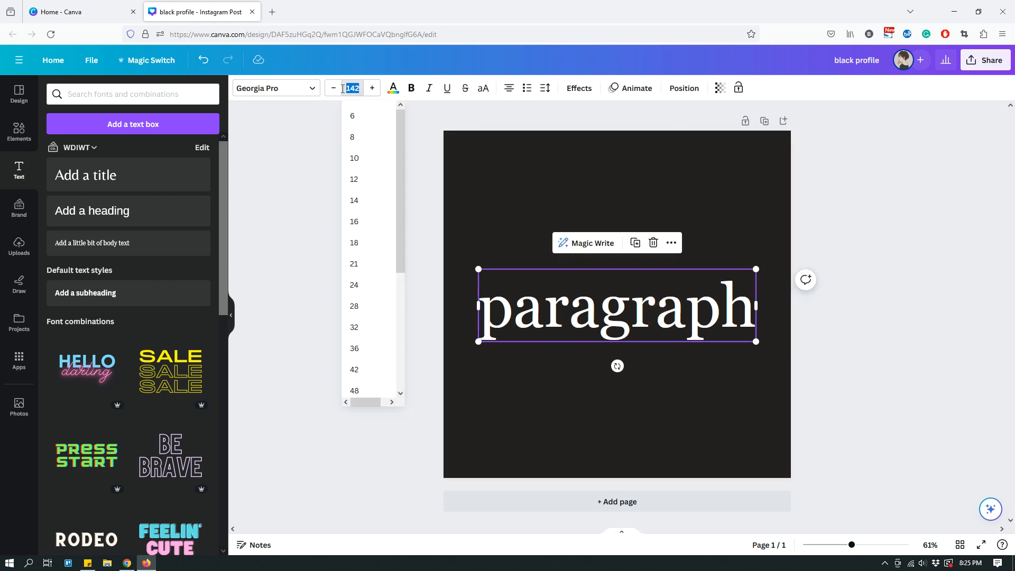
click(373, 90)
click(336, 88)
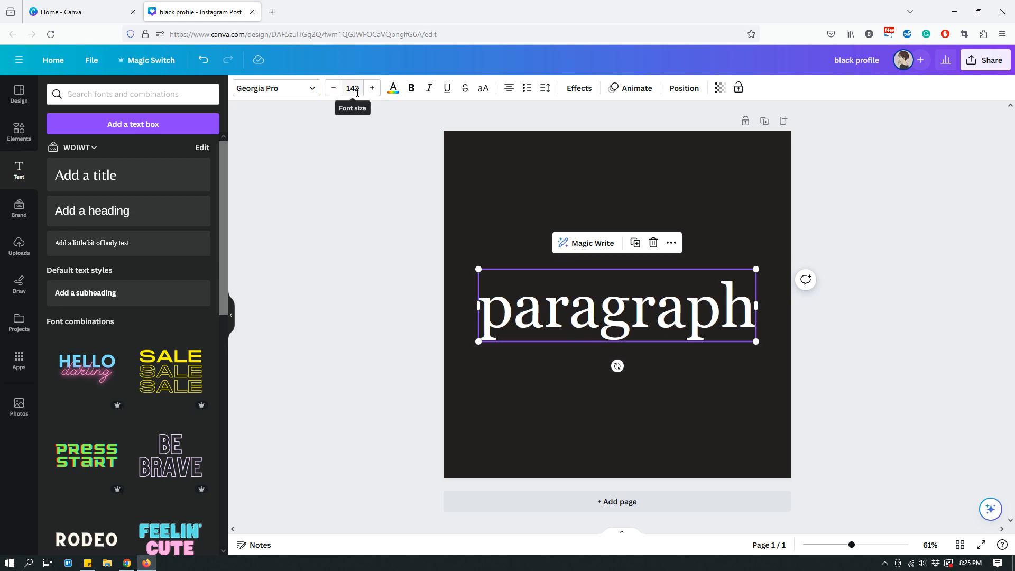
click(356, 89)
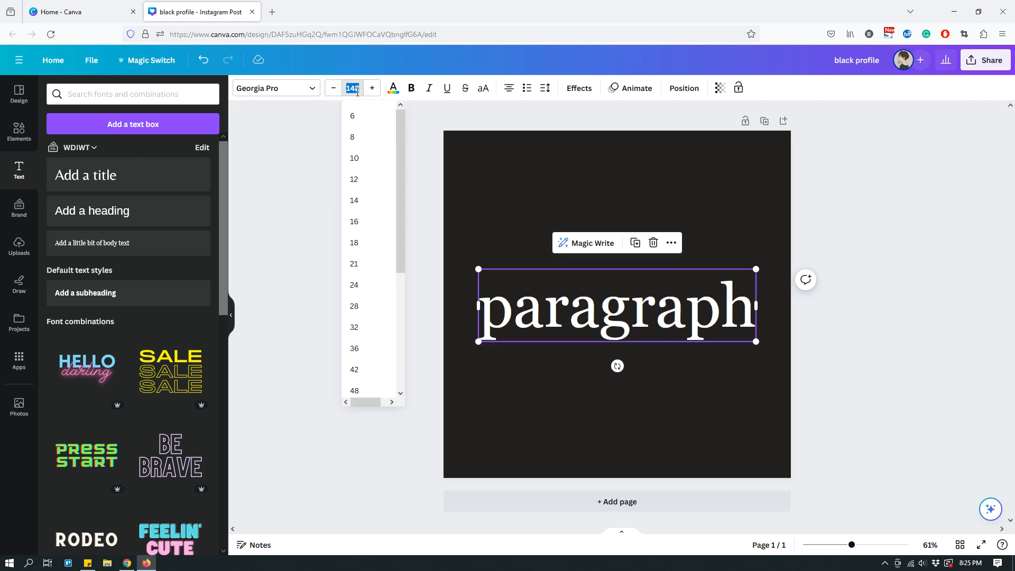
text(100)
key(Return)
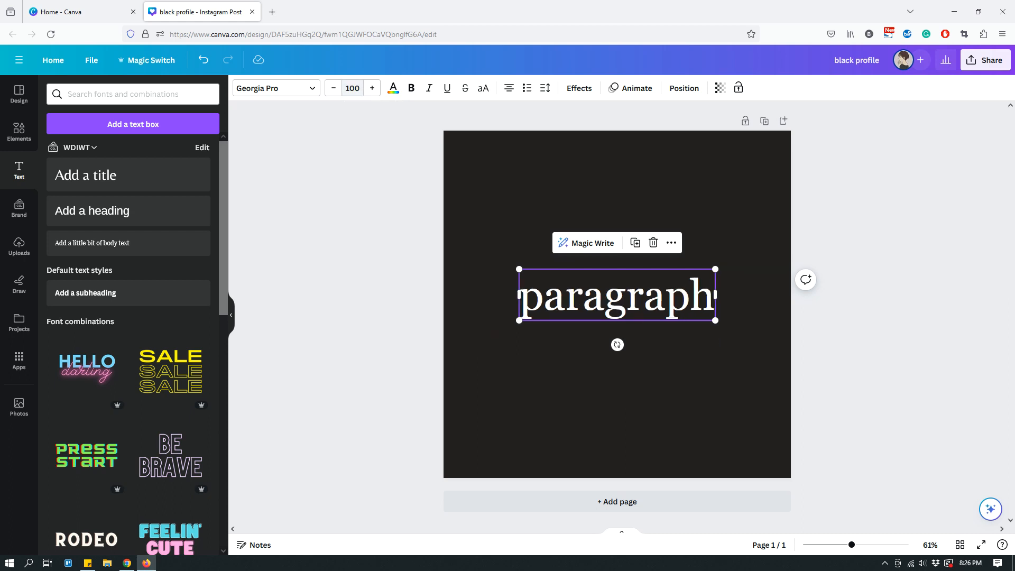
- Set the font size of the "paragraph" text to the preset value 96
click(353, 88)
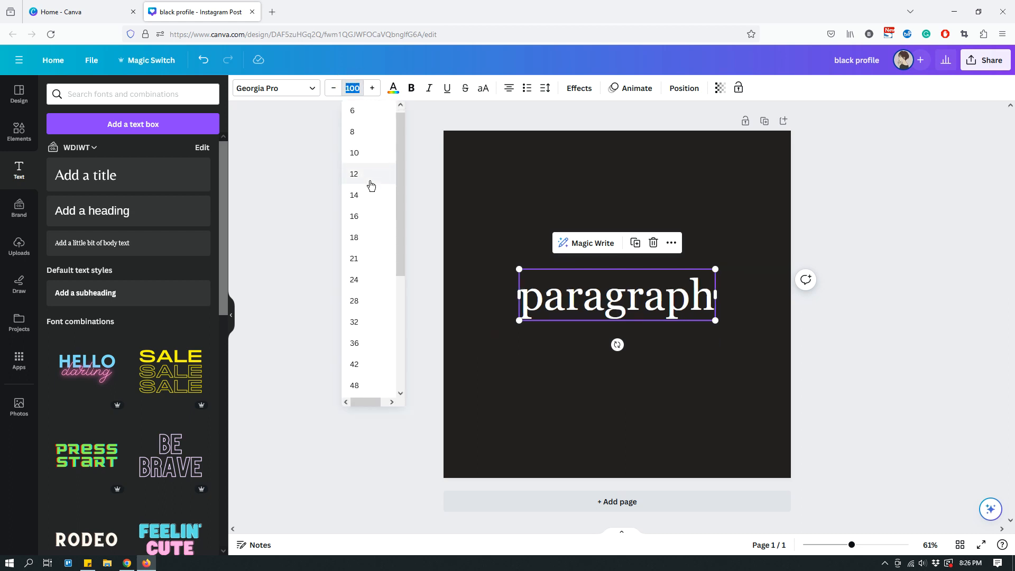
scroll(370, 182, down, 5)
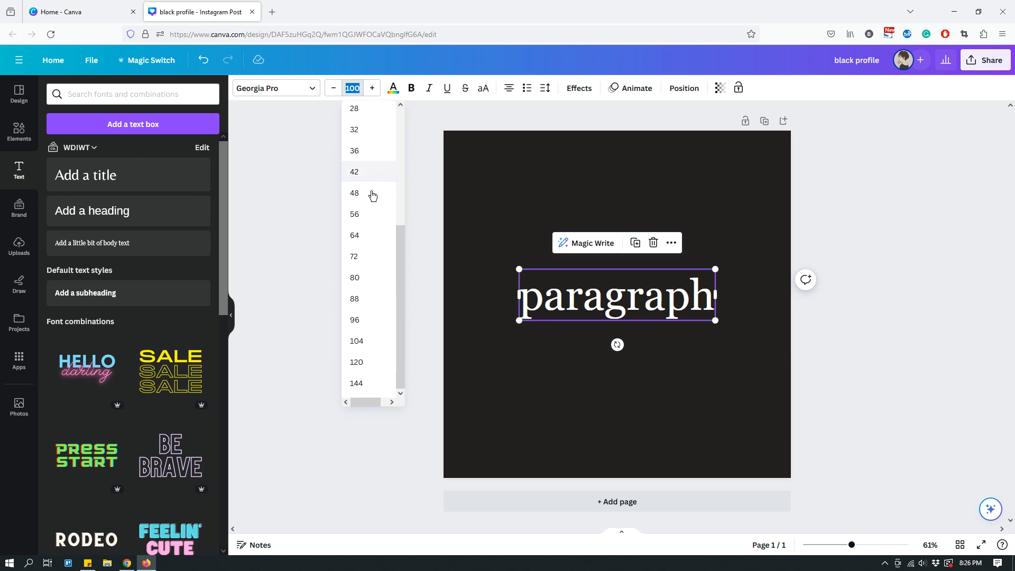
click(361, 321)
- Widen the "paragraph" text box on both sides so it extends well beyond the word, keeping it centered on the page
drag(712, 294, 756, 293)
drag(524, 293, 479, 299)
mouse_move(760, 292)
mouse_down()
mouse_move(694, 292)
mouse_move(759, 296)
mouse_move(682, 302)
mouse_move(756, 296)
mouse_up()
mouse_move(479, 294)
mouse_down()
mouse_move(544, 297)
mouse_move(479, 308)
mouse_up()
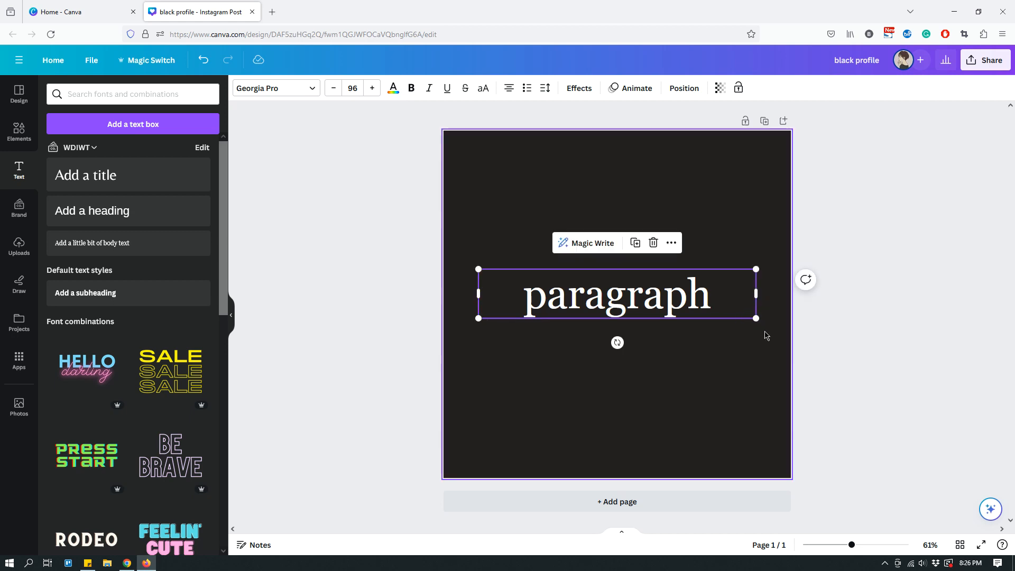
mouse_move(760, 325)
mouse_down()
mouse_move(690, 310)
mouse_move(733, 317)
mouse_move(757, 344)
mouse_up()
mouse_move(757, 294)
mouse_down()
mouse_move(687, 298)
mouse_move(762, 307)
mouse_up()
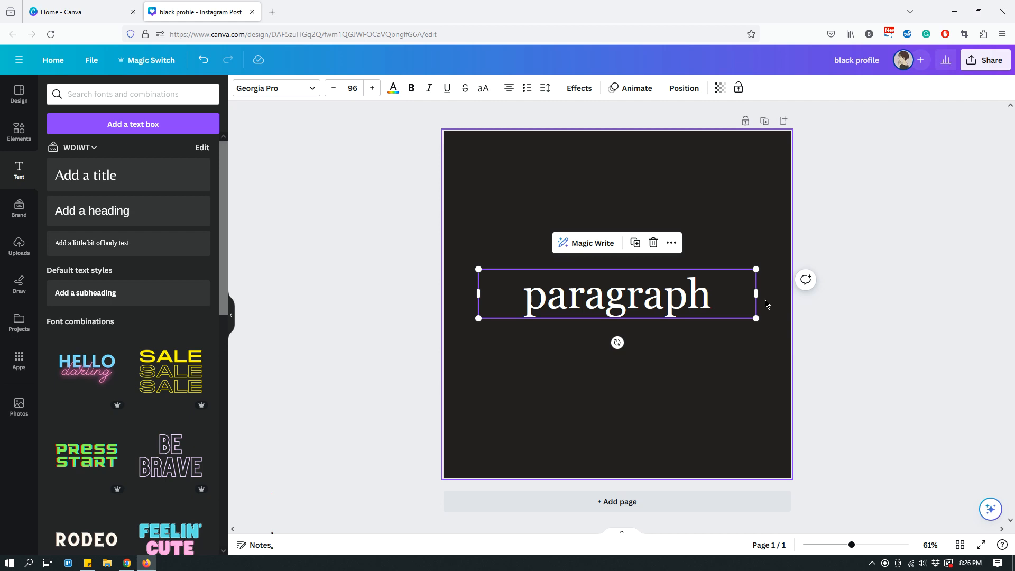
click(705, 366)
- Increase the font size of the "paragraph" text in single increments to 136
click(670, 297)
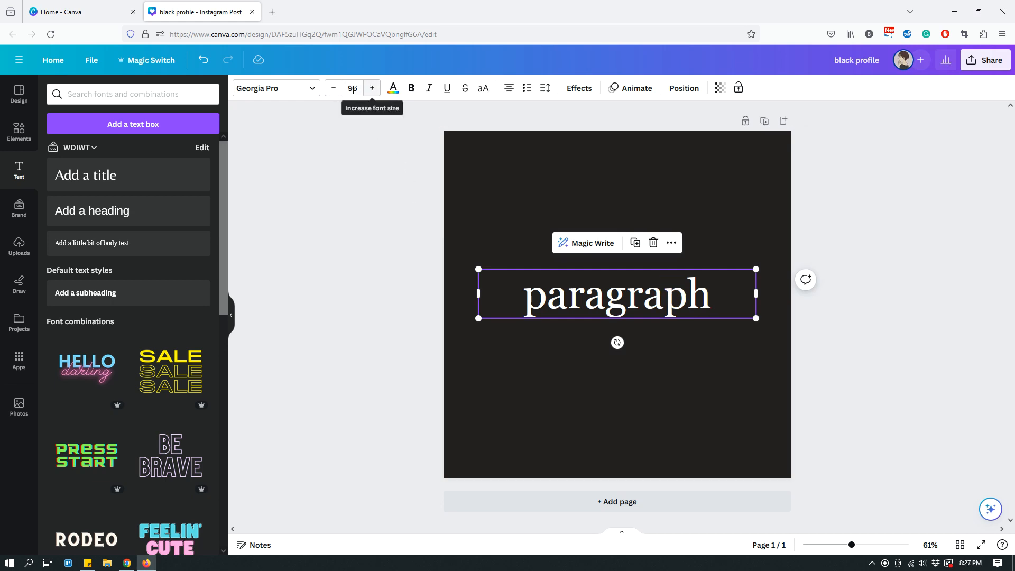
click(353, 87)
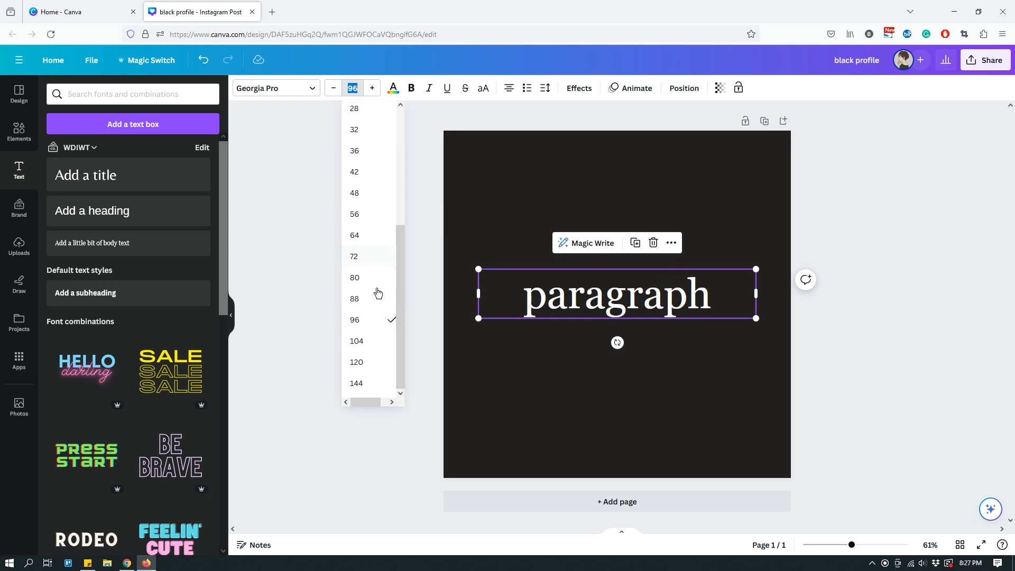
click(373, 89)
click(374, 89)
click(373, 88)
click(373, 89)
click(373, 89)
click(374, 88)
click(374, 89)
click(373, 89)
click(374, 89)
click(374, 89)
click(374, 89)
click(373, 89)
click(374, 89)
click(374, 89)
click(375, 88)
click(375, 89)
click(375, 88)
click(375, 88)
click(375, 89)
click(374, 88)
click(375, 88)
click(375, 88)
click(375, 88)
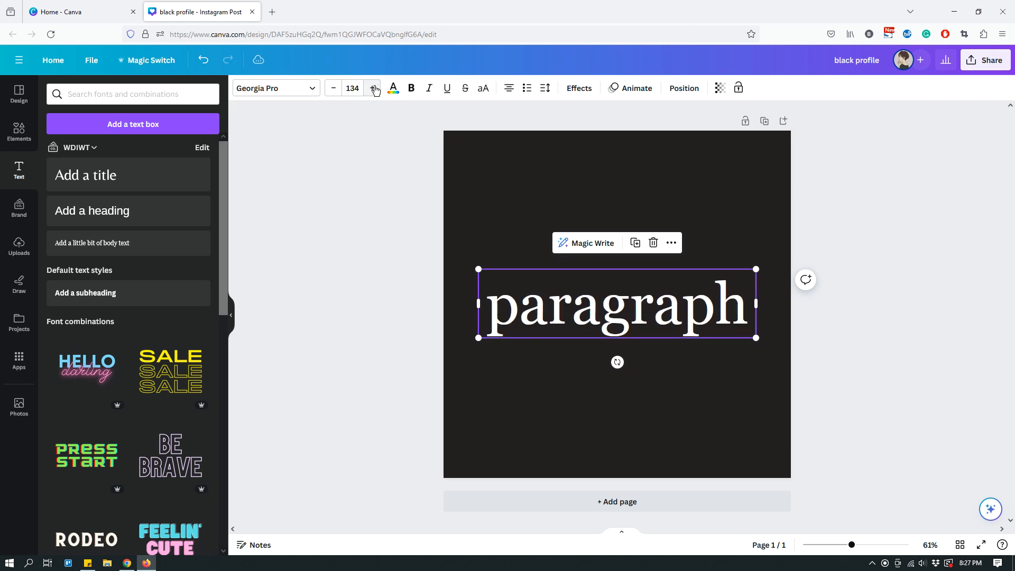
click(375, 88)
click(375, 88)
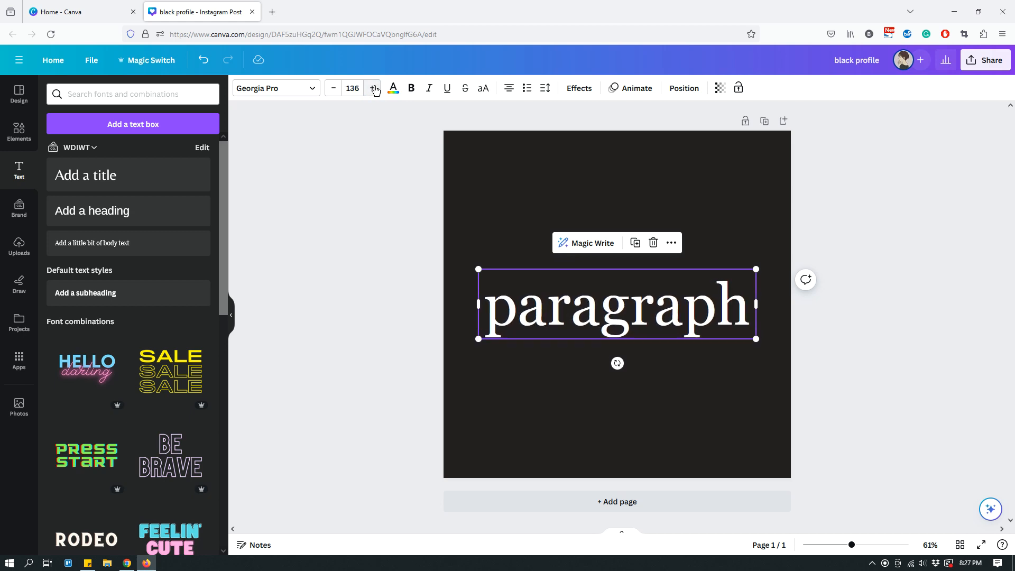
click(830, 190)
- Try Source Serif Pro, Source Sans Pro and Heading Now 31-38 on the "paragraph" text, and restore the Georgia Pro font
click(663, 319)
click(273, 93)
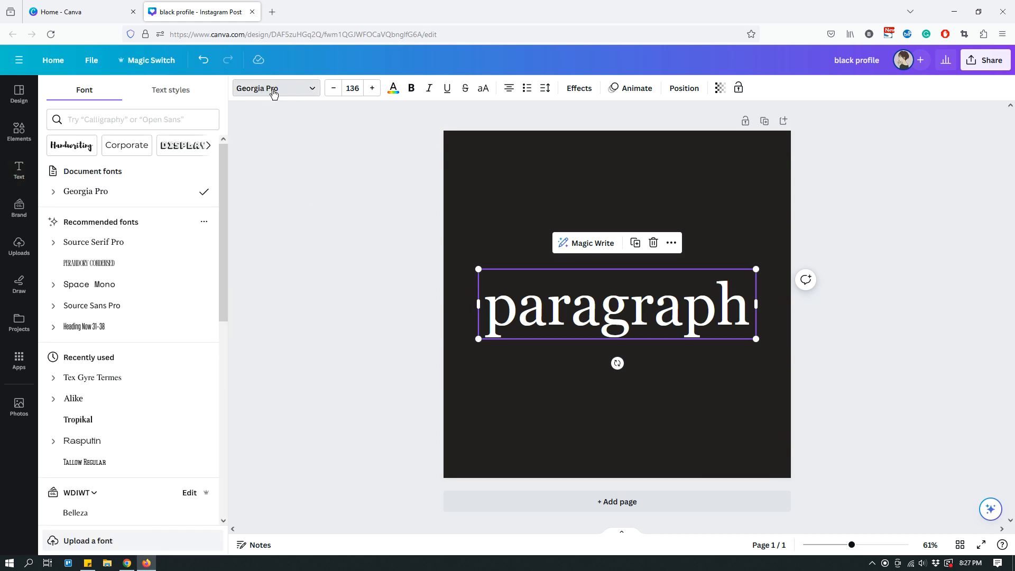
click(116, 243)
click(124, 306)
click(69, 327)
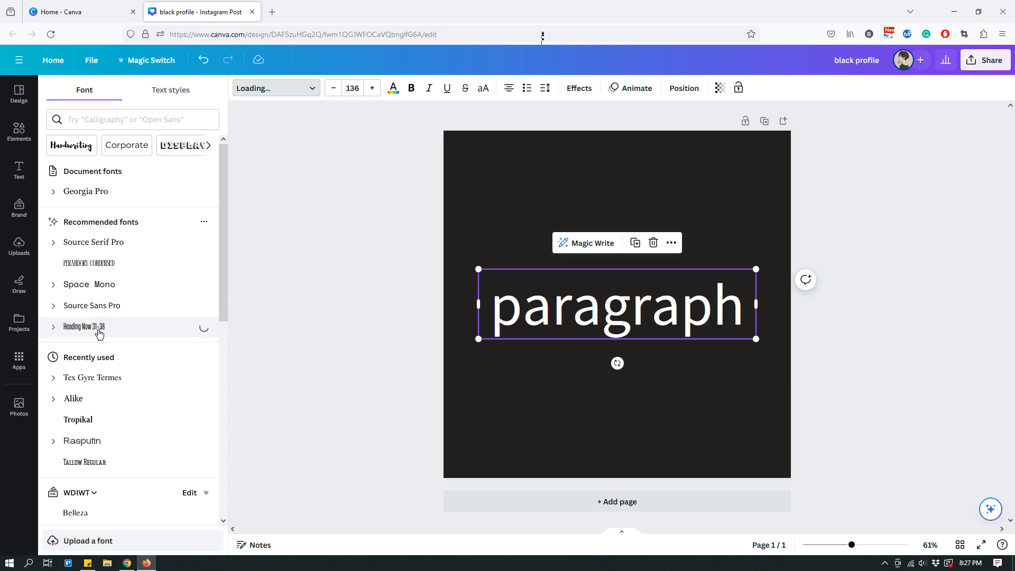
click(108, 194)
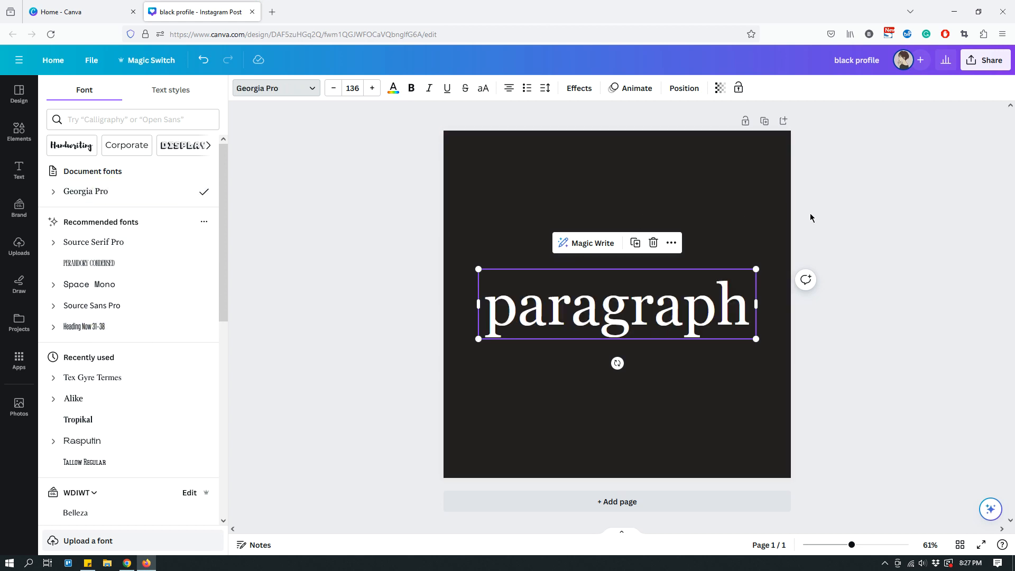
click(694, 433)
- Look through the recently used, brand and popular fonts available for the "paragraph" text
click(649, 313)
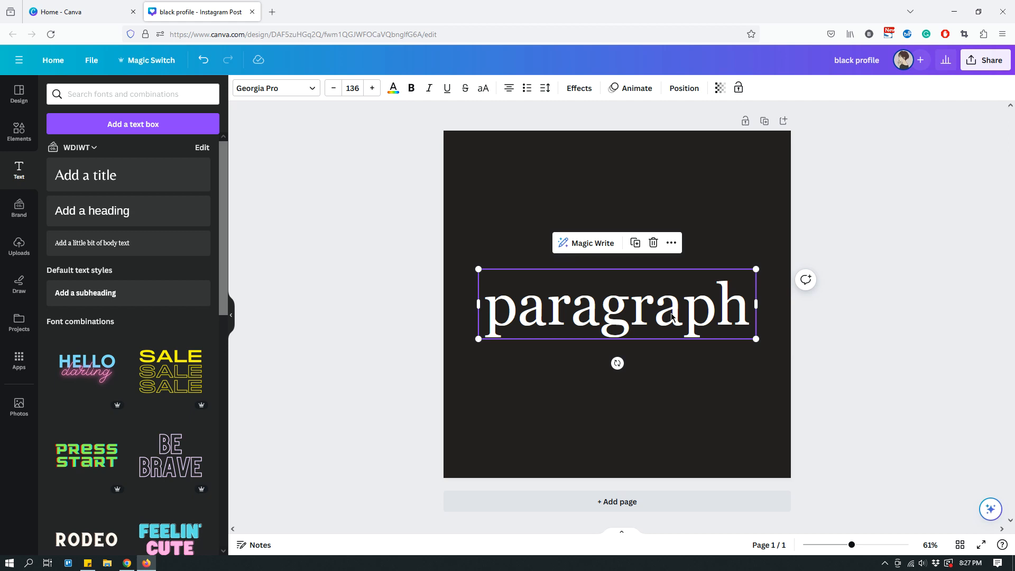
click(312, 93)
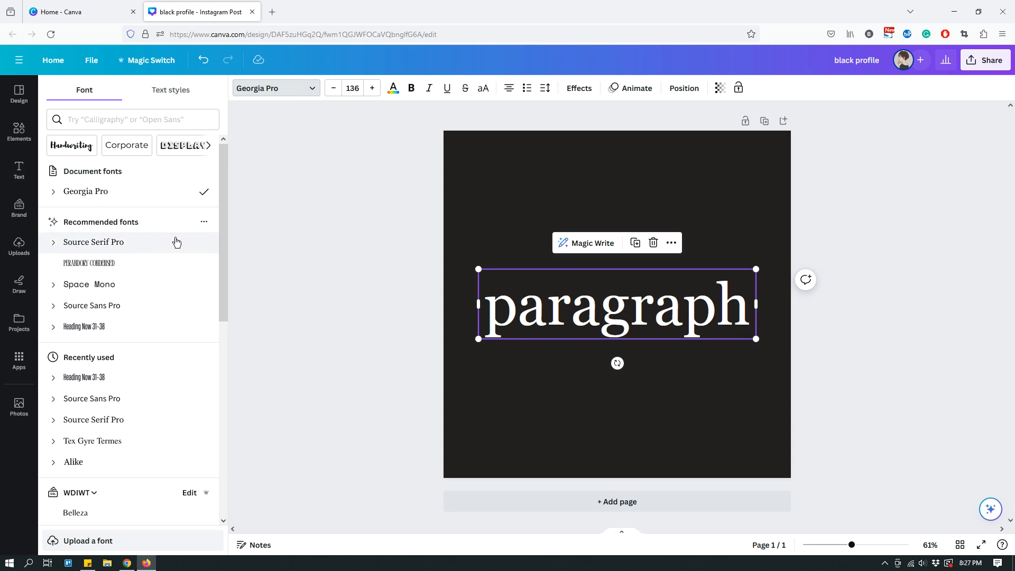
scroll(170, 268, down, 3)
scroll(170, 271, down, 3)
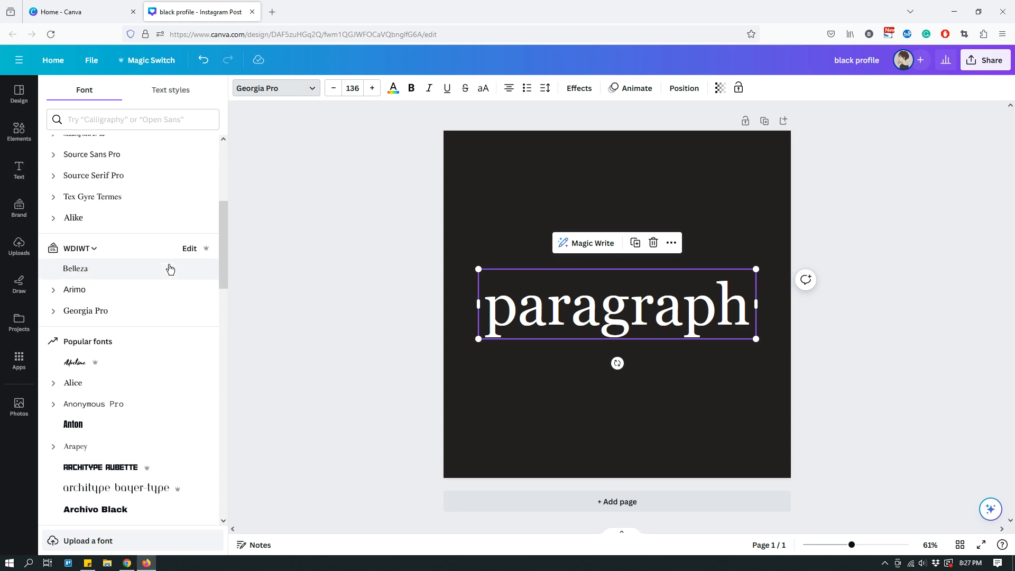
scroll(170, 270, down, 1)
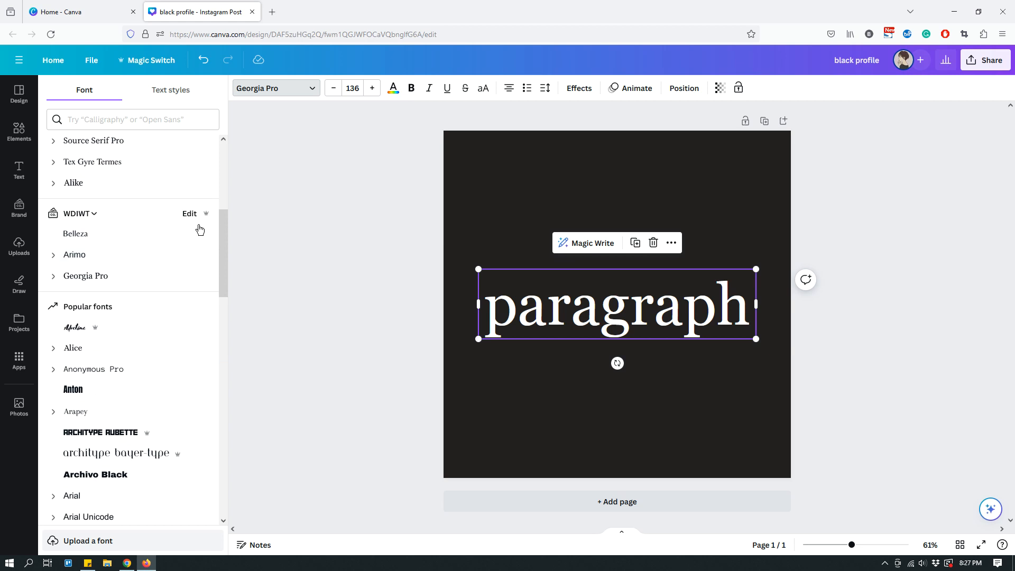
scroll(92, 257, down, 2)
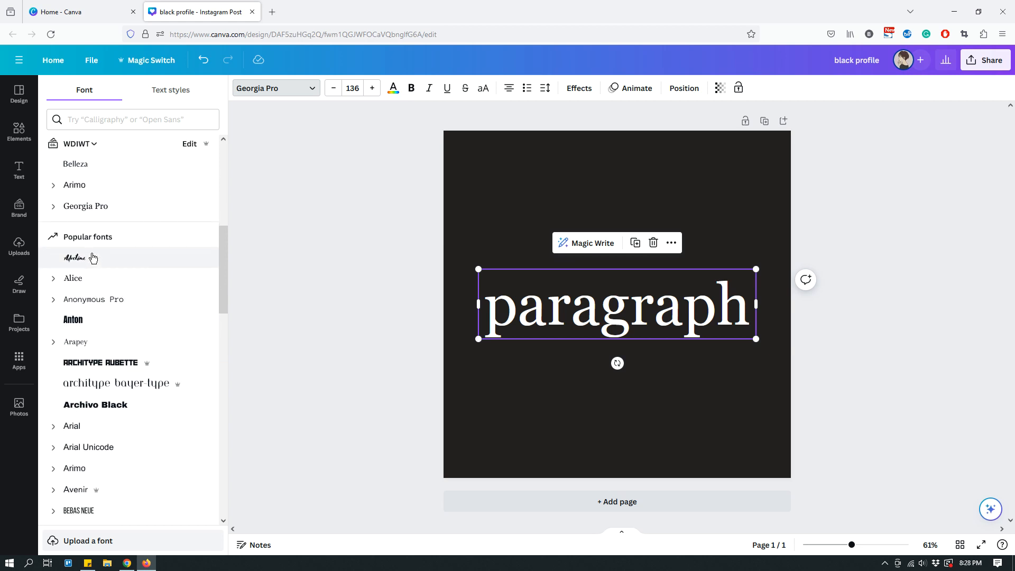
scroll(143, 360, down, 2)
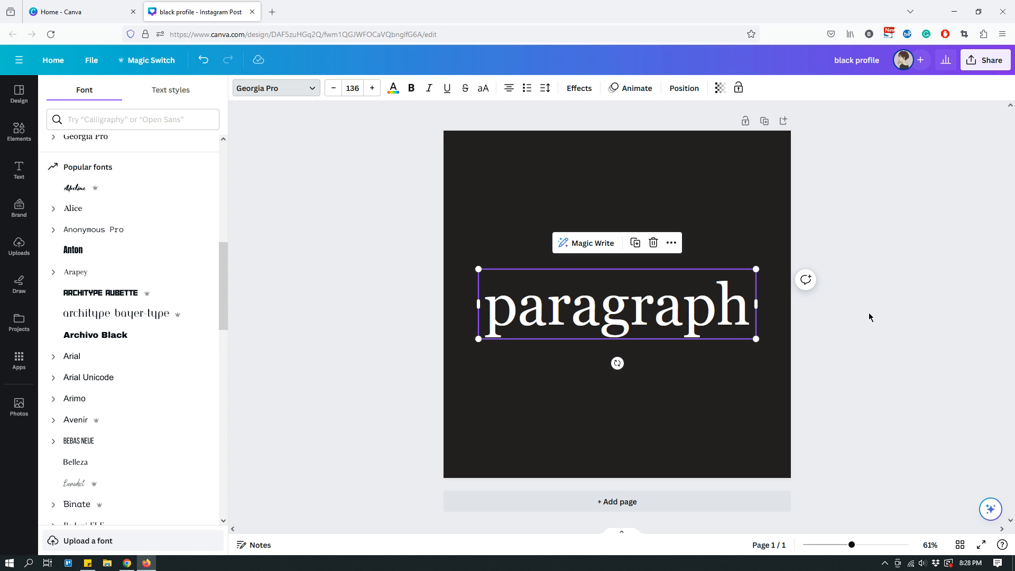
click(769, 394)
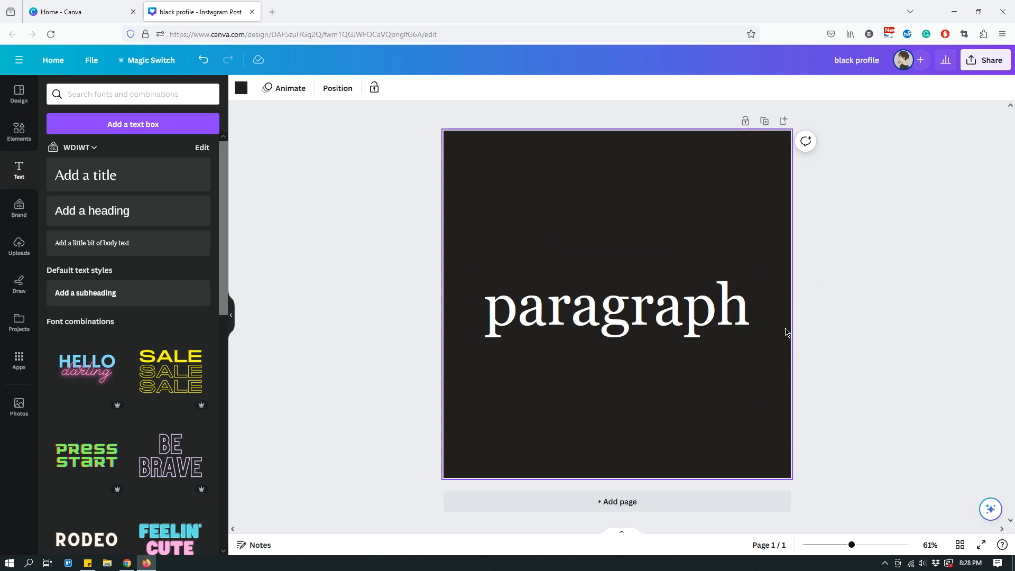
- Try the light blue, purple and coral red default colors on the "paragraph" text
click(720, 311)
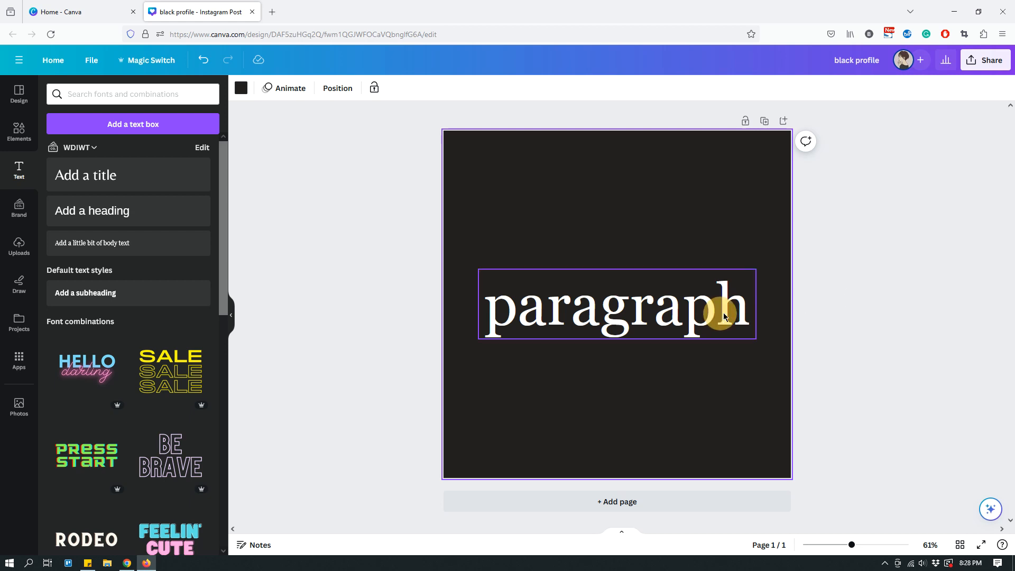
click(521, 313)
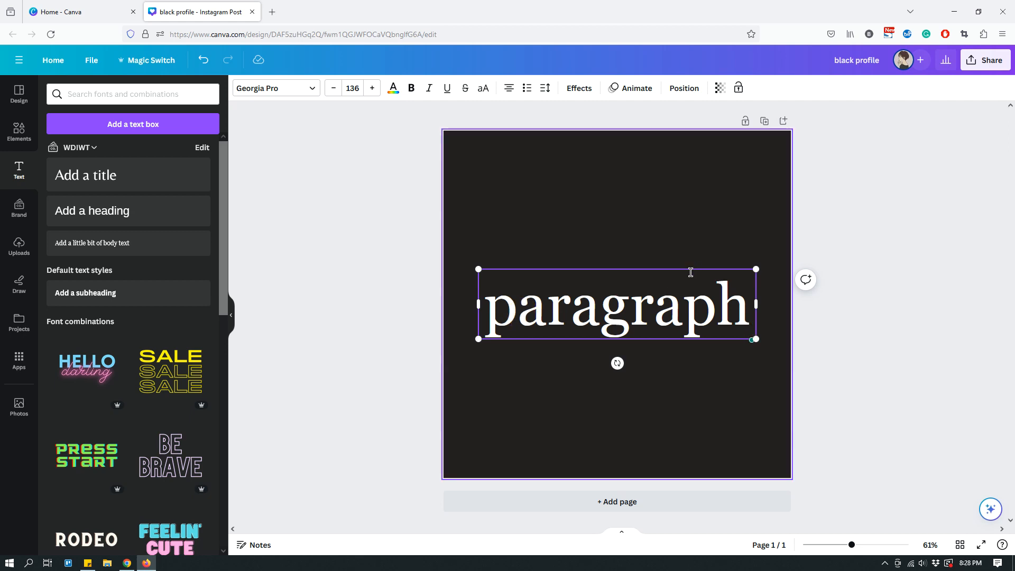
click(673, 204)
click(646, 310)
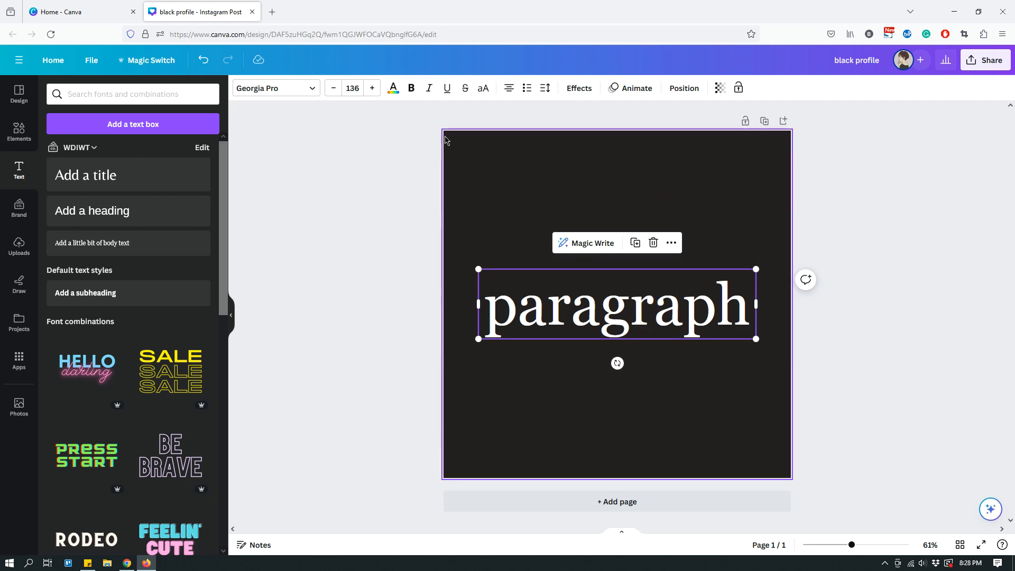
click(394, 94)
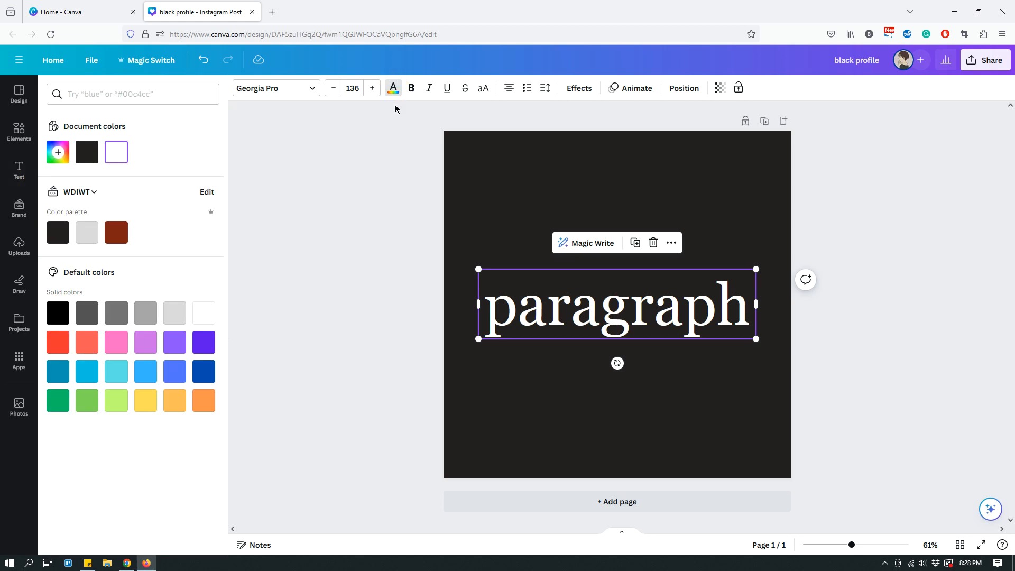
click(144, 372)
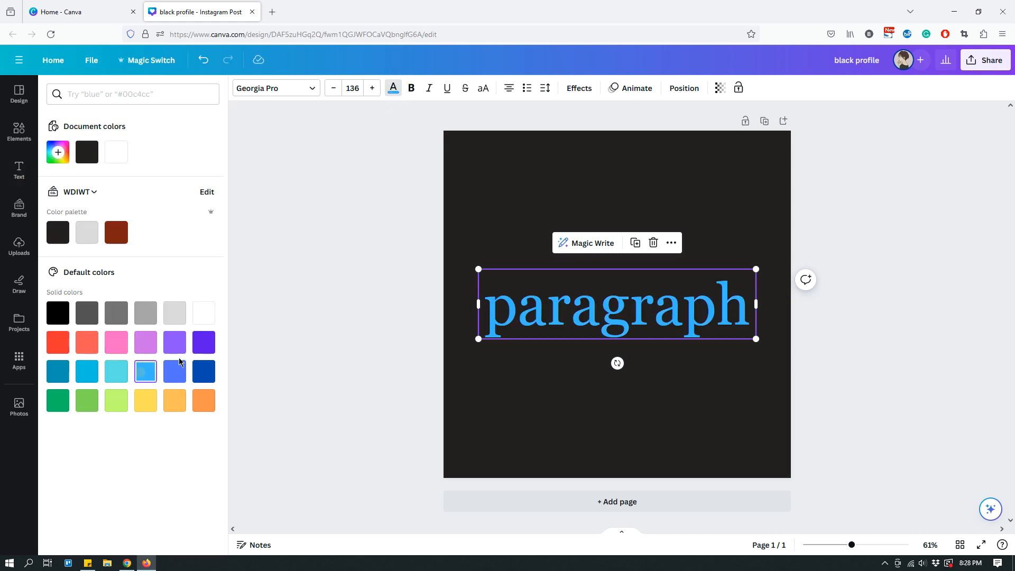
click(180, 344)
click(87, 343)
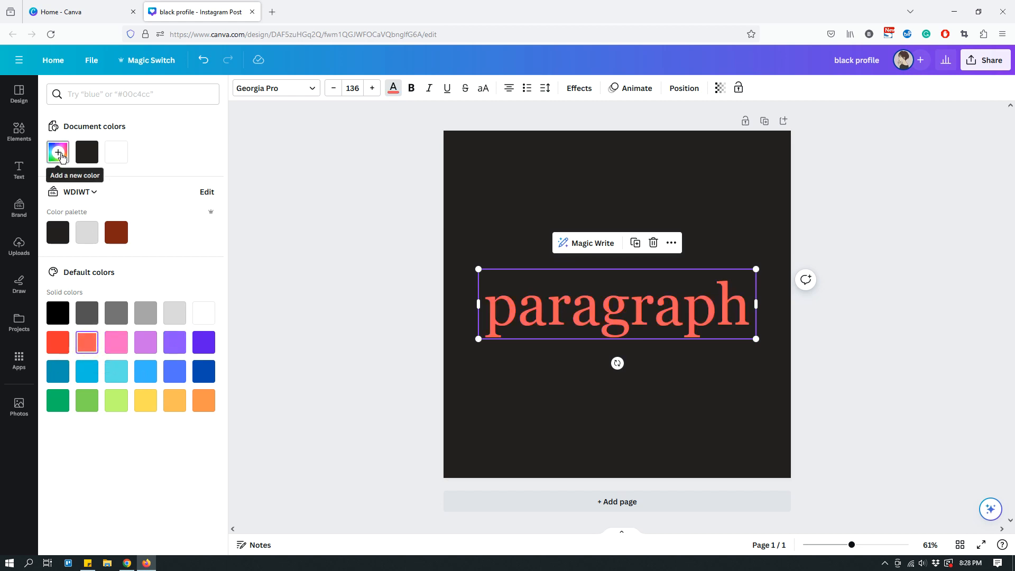
- Try the custom color #A44949 and a blue hue on the "paragraph" text, and finish with white
click(60, 155)
click(136, 197)
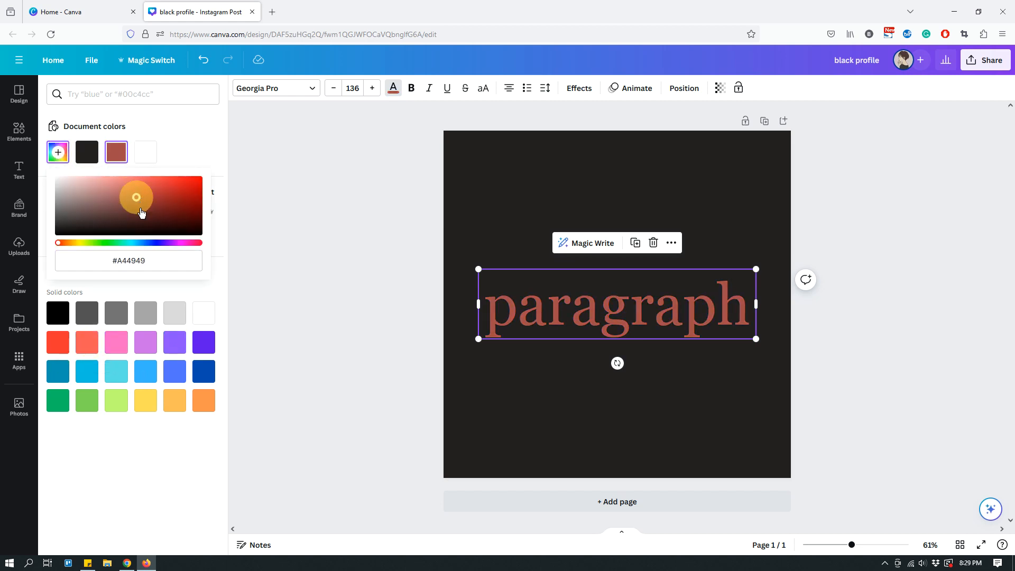
click(158, 242)
drag(137, 197, 50, 177)
click(266, 160)
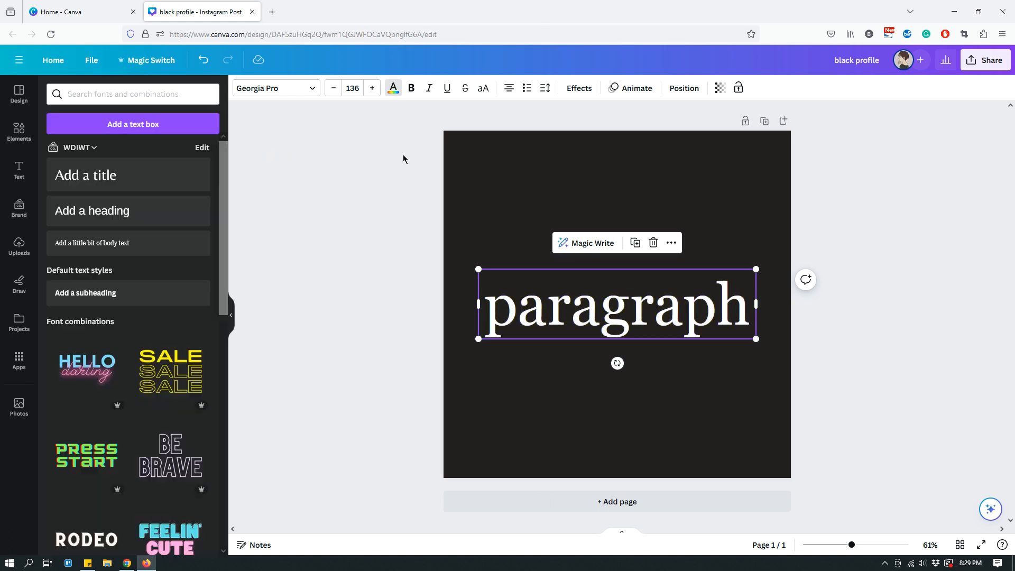
- Make the "paragraph" text bold
click(550, 181)
click(665, 303)
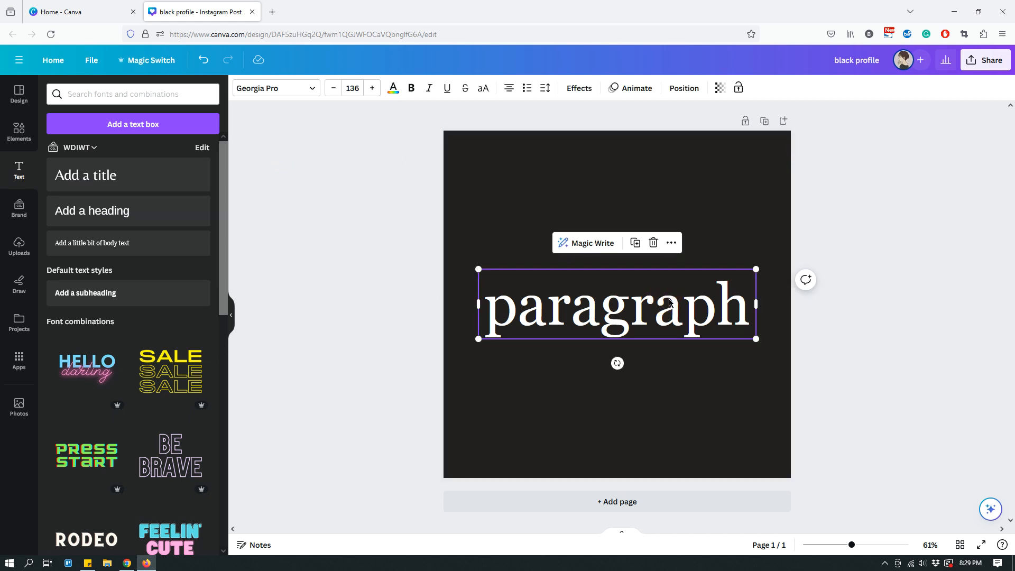
click(412, 91)
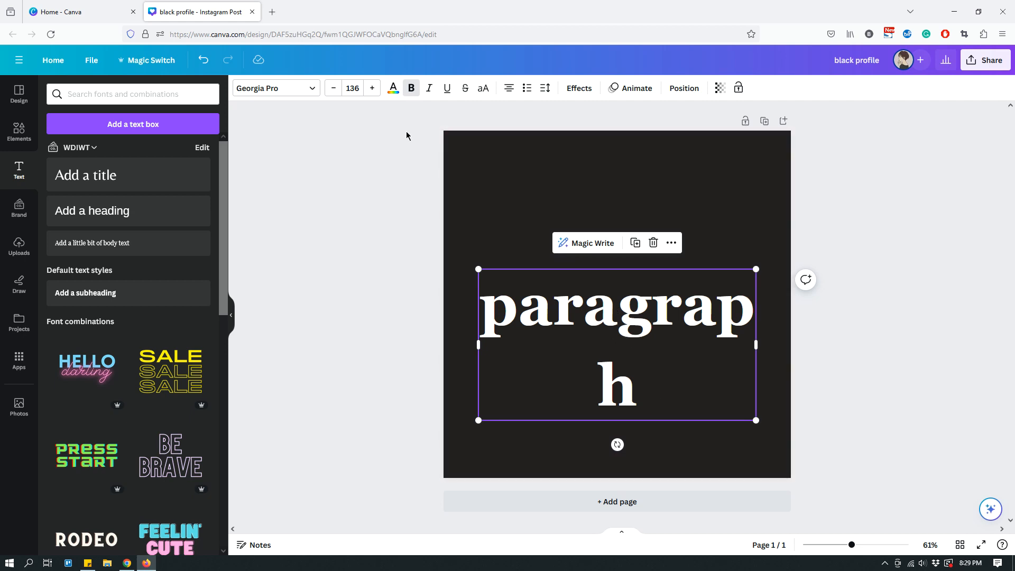
- Reduce the bold "paragraph" text's font size in single increments to 117 so the word fits on one line
click(334, 88)
click(334, 88)
click(333, 88)
click(334, 88)
click(334, 88)
click(334, 88)
click(333, 88)
click(333, 88)
click(334, 88)
click(334, 88)
click(334, 88)
click(334, 88)
click(333, 88)
click(334, 88)
click(334, 89)
click(334, 88)
click(334, 89)
click(334, 89)
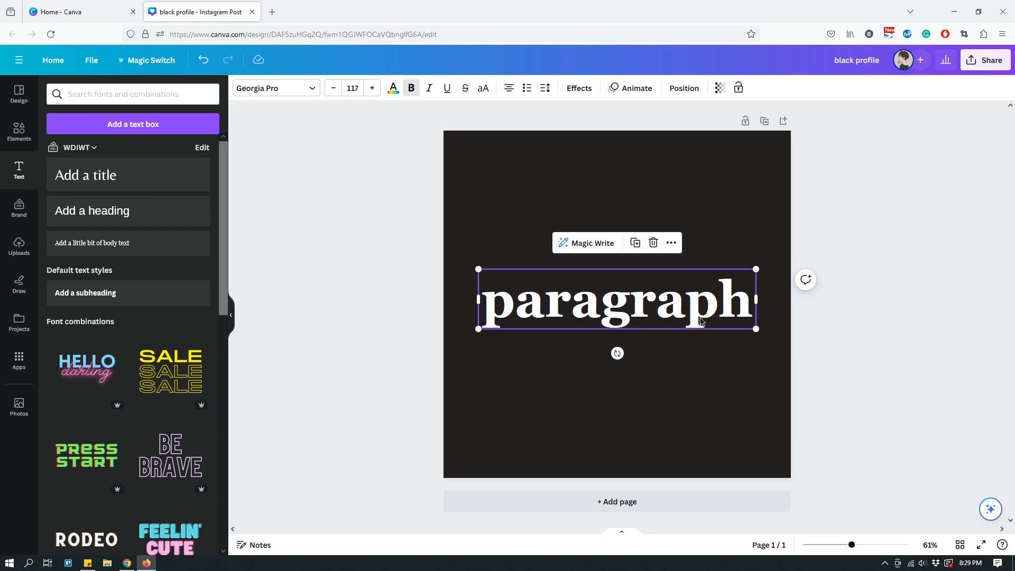
click(751, 217)
- Apply italic and underline to the "paragraph" text, and reduce its font size to 111
click(680, 302)
click(432, 91)
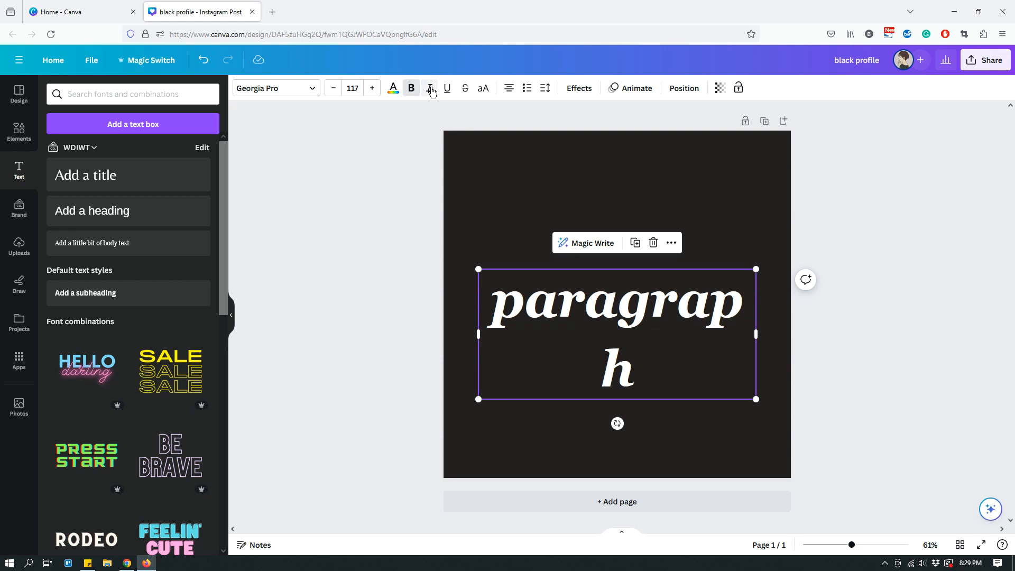
click(448, 92)
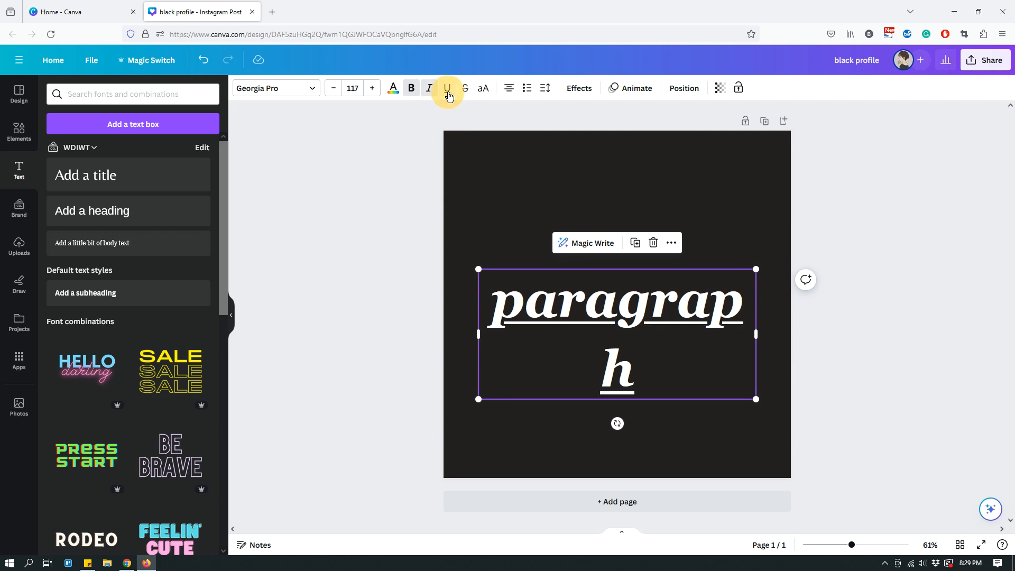
click(333, 89)
click(333, 89)
click(333, 88)
click(334, 90)
click(334, 90)
click(334, 90)
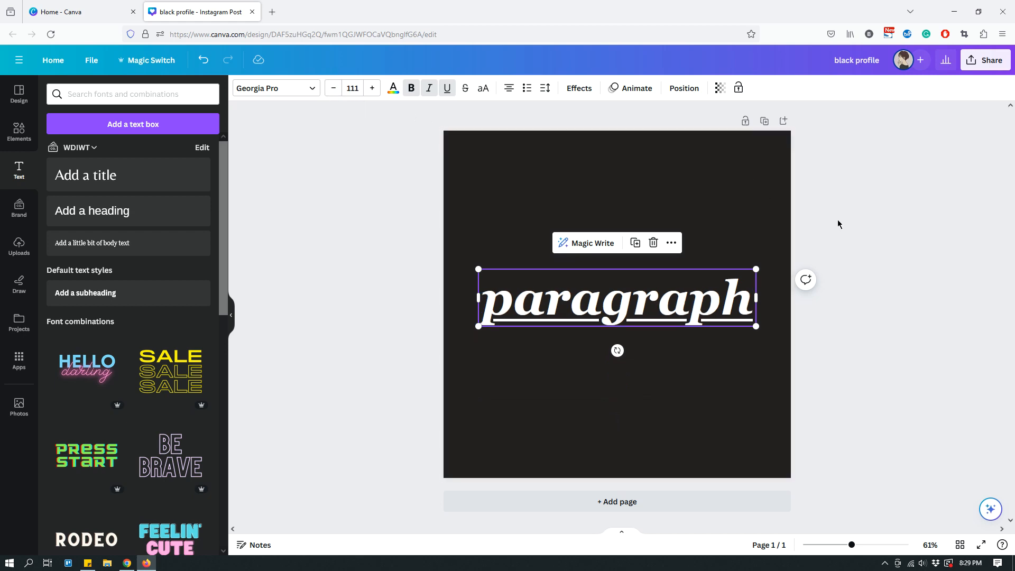
- Switch the "paragraph" text to uppercase and add strikethrough
click(485, 92)
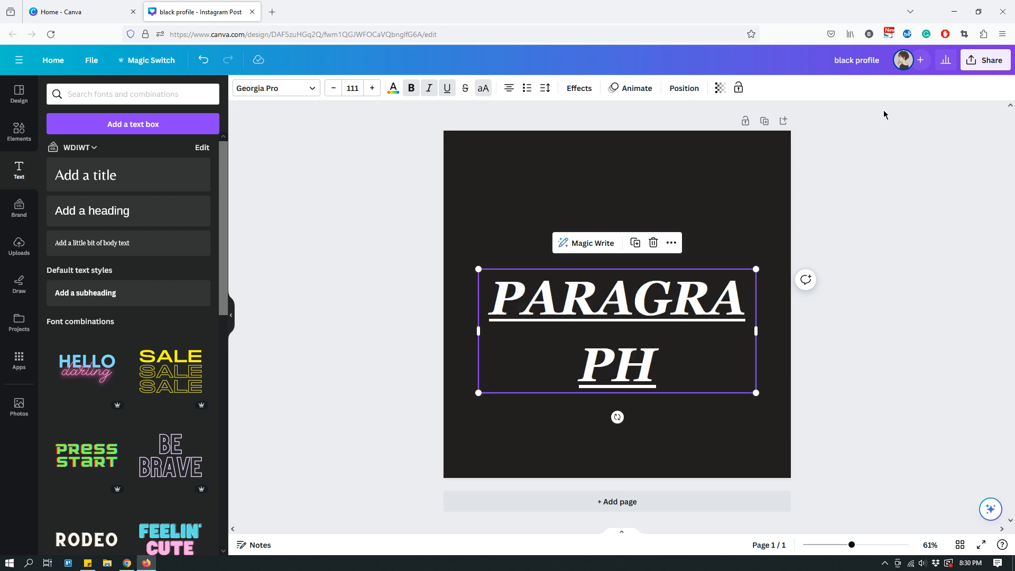
click(466, 91)
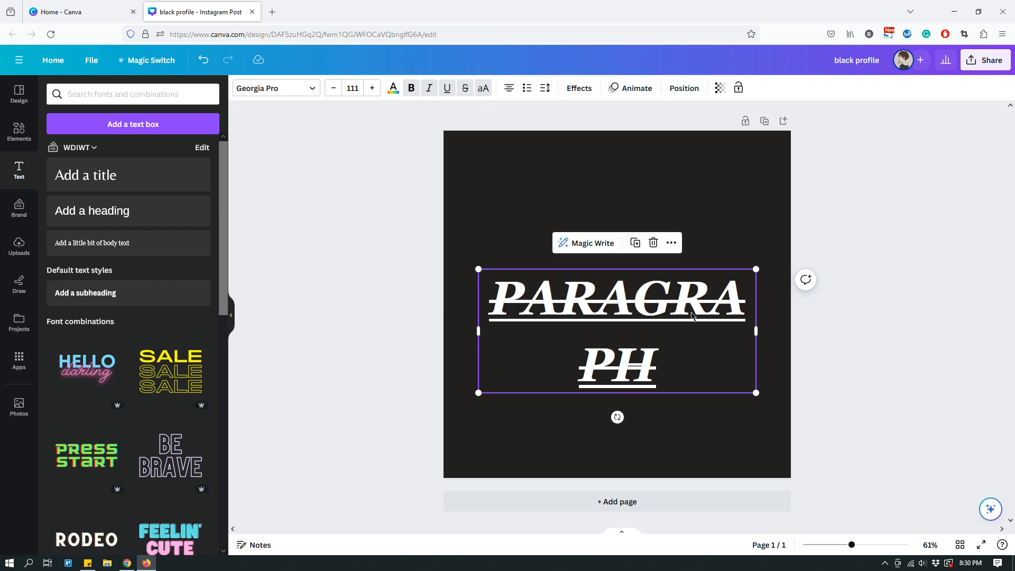
click(856, 357)
- Remove the underline, strikethrough and uppercase formatting from the "paragraph" text, keeping bold and italic
click(760, 287)
click(711, 303)
click(448, 88)
click(465, 87)
click(483, 89)
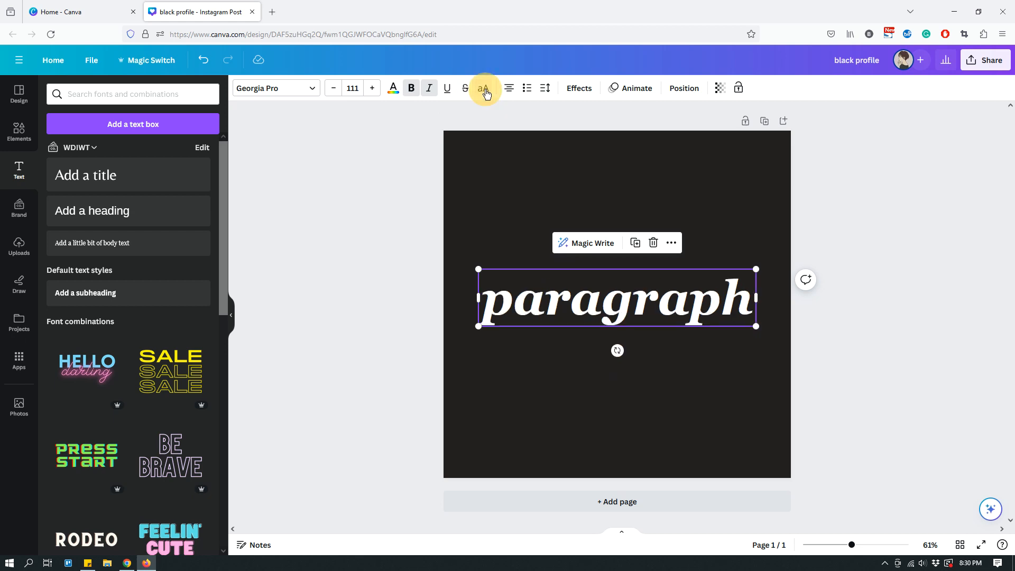
click(854, 203)
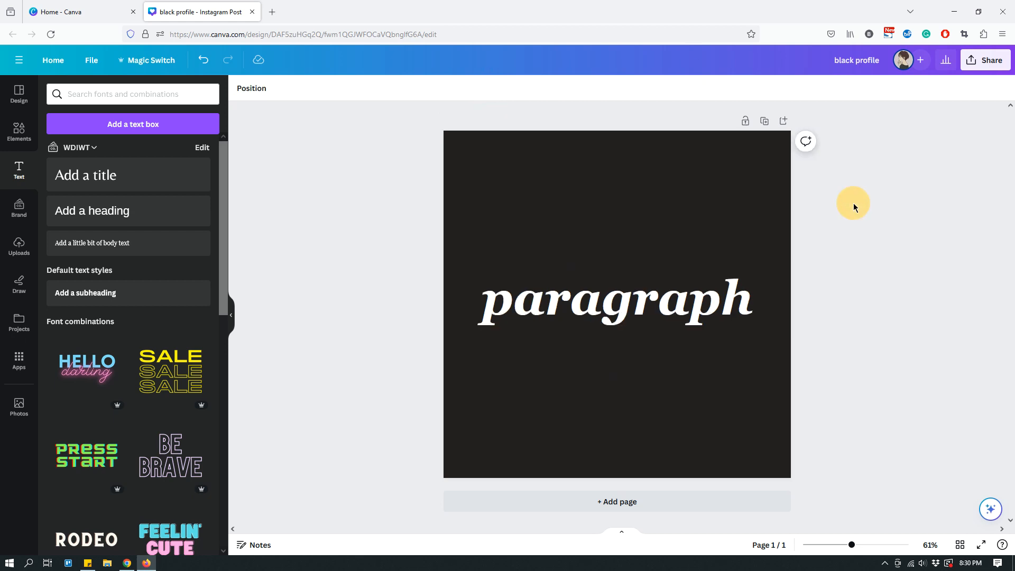
- Shrink the "paragraph" text to a font size of about 65.8, try left and right alignment, and return it to center
click(580, 318)
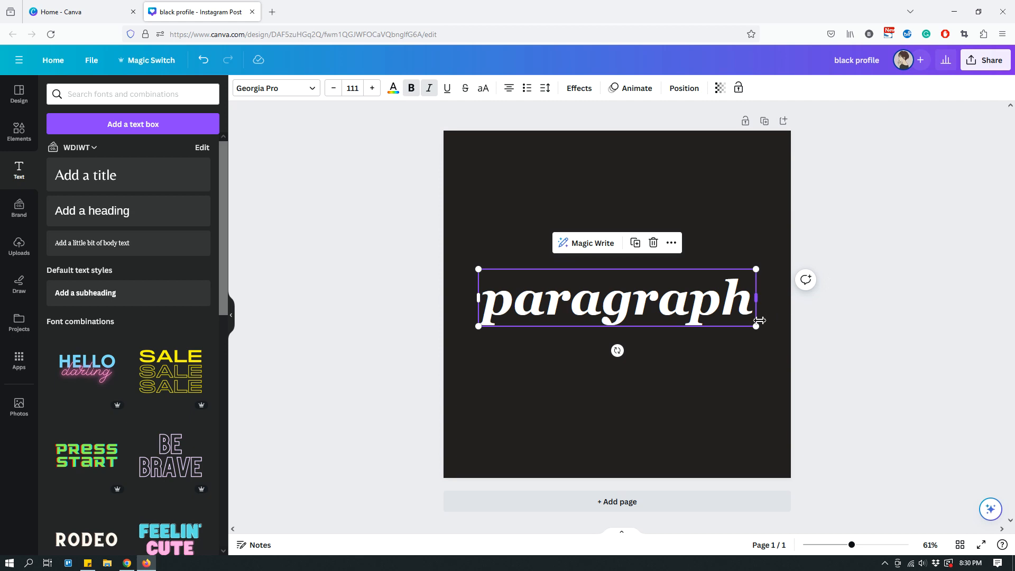
drag(756, 326, 756, 286)
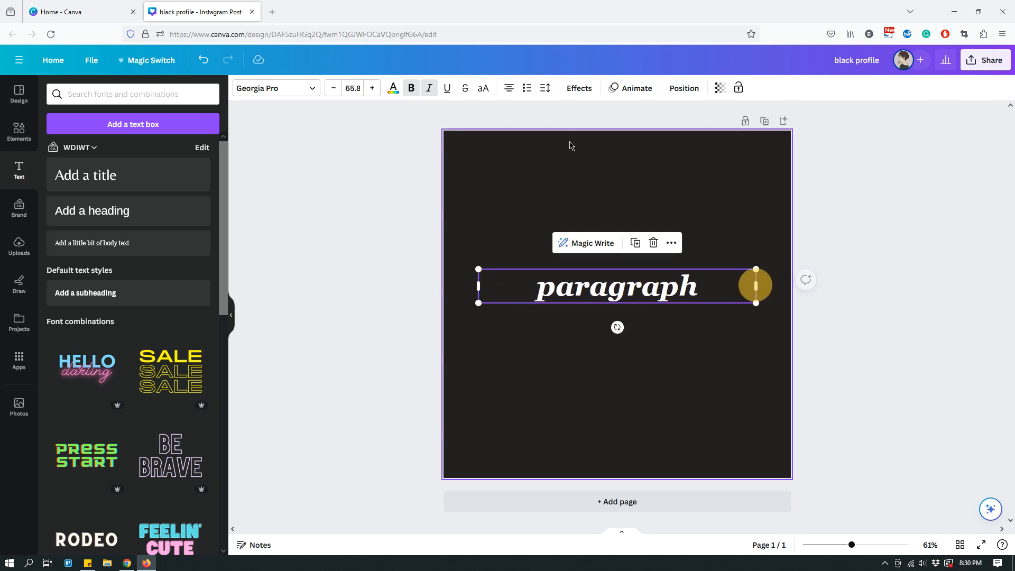
click(509, 93)
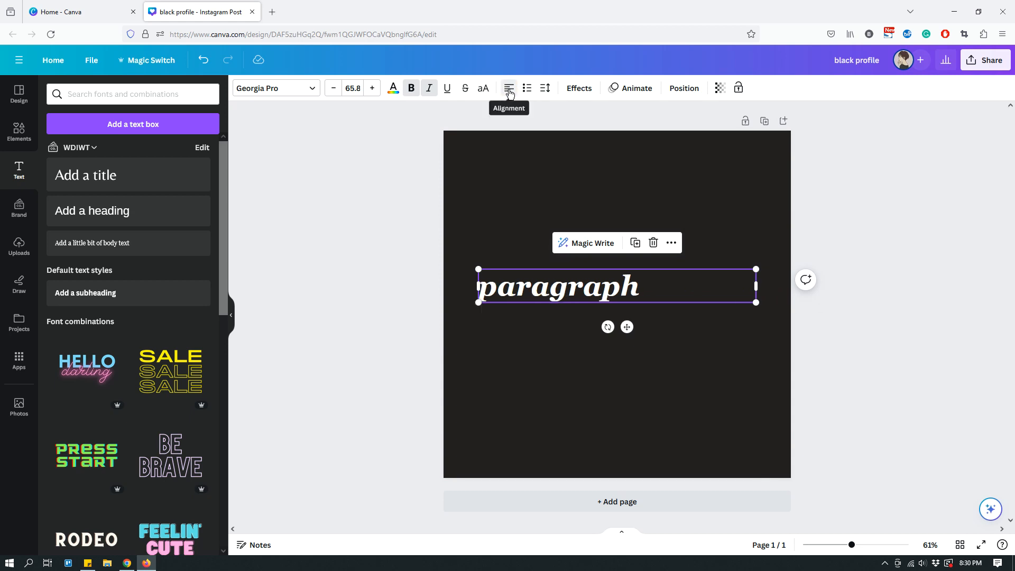
click(509, 92)
click(510, 93)
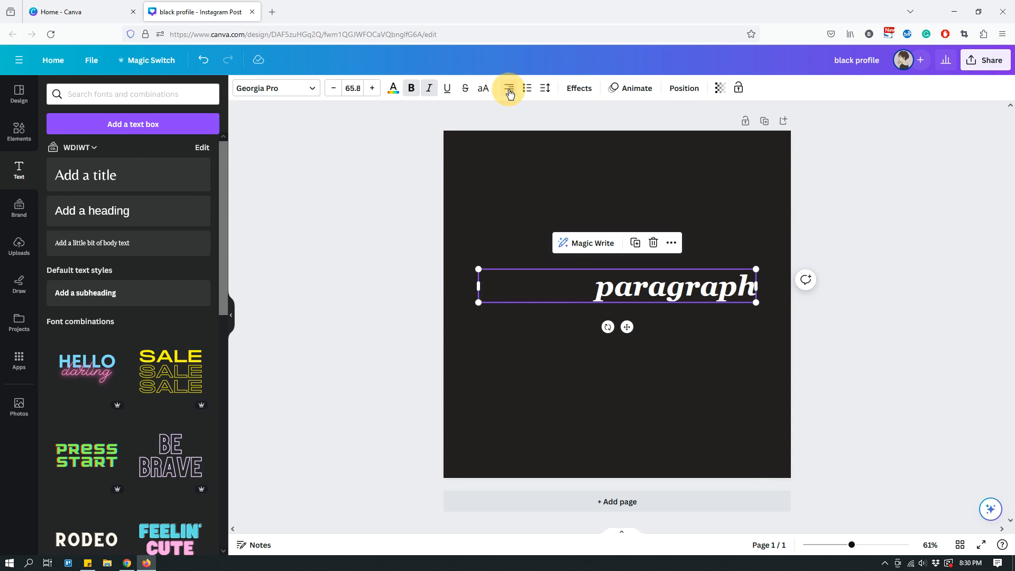
click(509, 93)
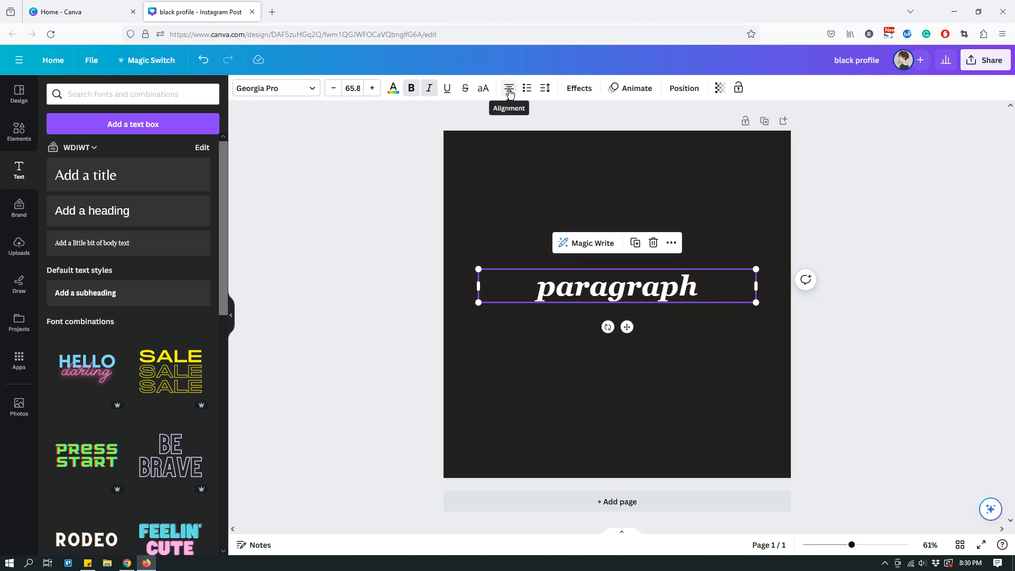
- Set the "paragraph" text to the preset font size 120, and reduce it to 111 so it fits on one line
click(354, 89)
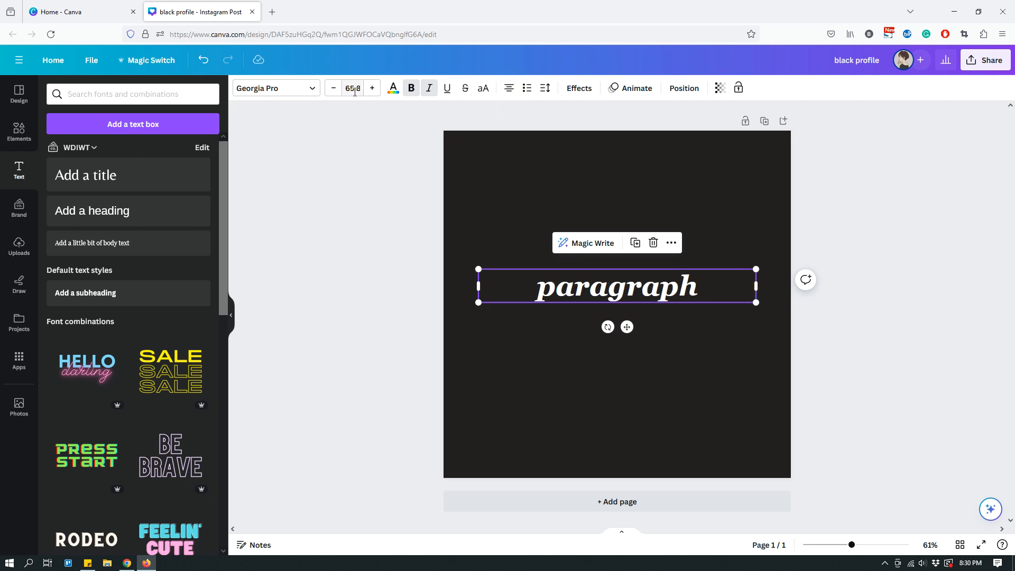
scroll(375, 267, down, 5)
click(357, 363)
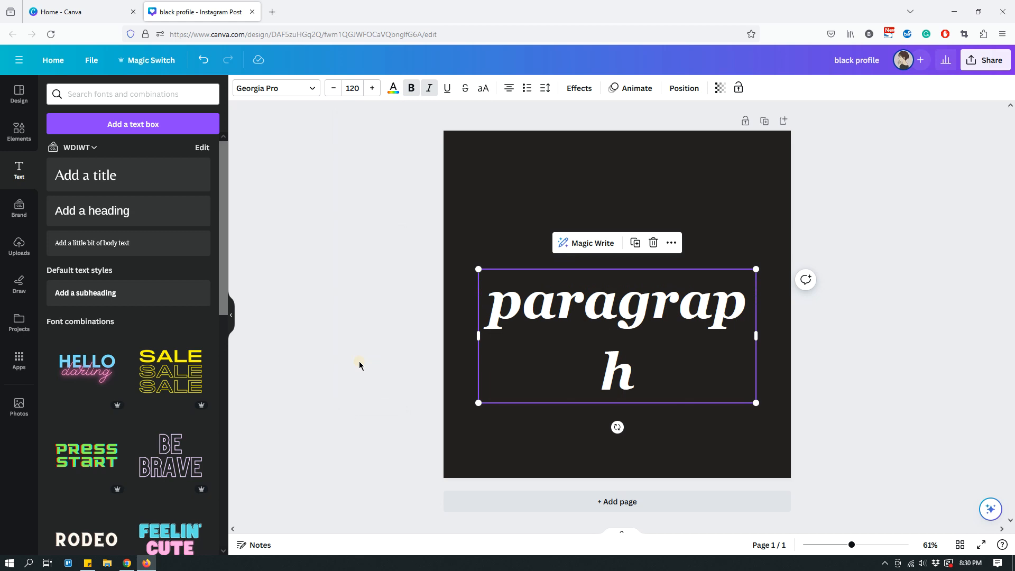
click(334, 89)
click(333, 89)
click(334, 89)
click(334, 89)
click(334, 89)
click(334, 89)
click(335, 90)
click(335, 90)
click(335, 90)
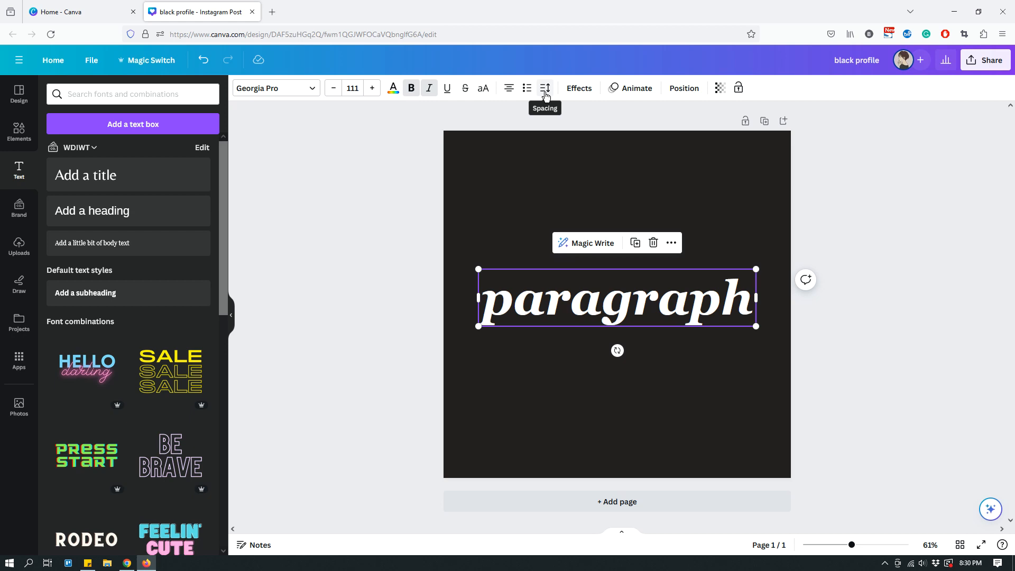
- Add a second line reading "styles" in lowercase below "paragraph" in the text box
double_click(722, 298)
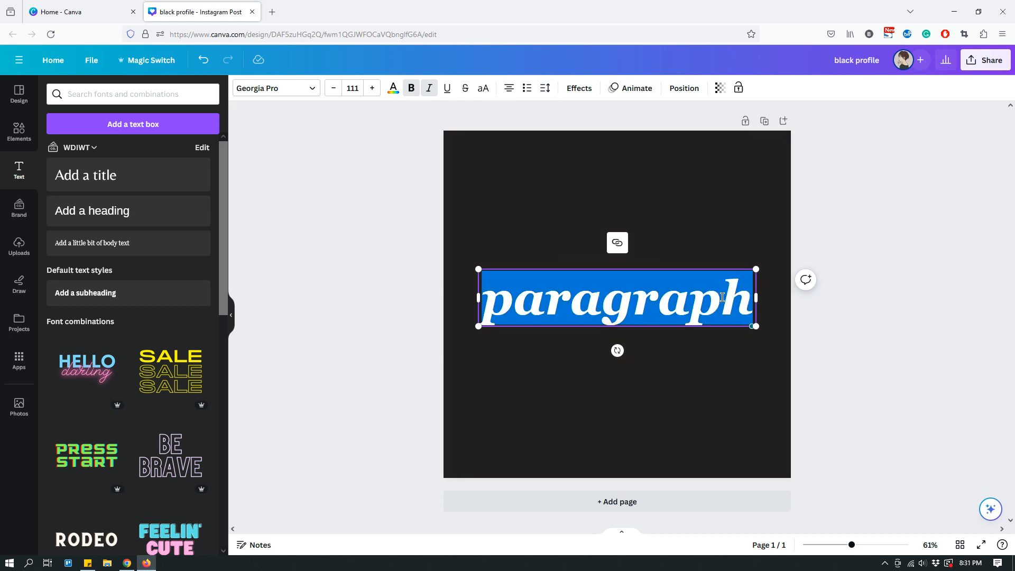
key(Right)
key(Return)
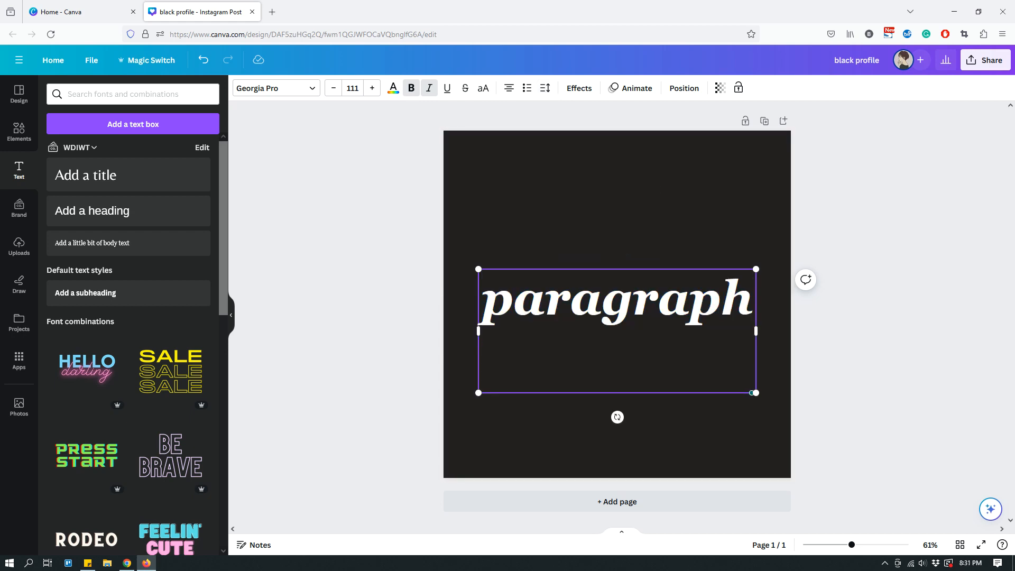
text(Styles)
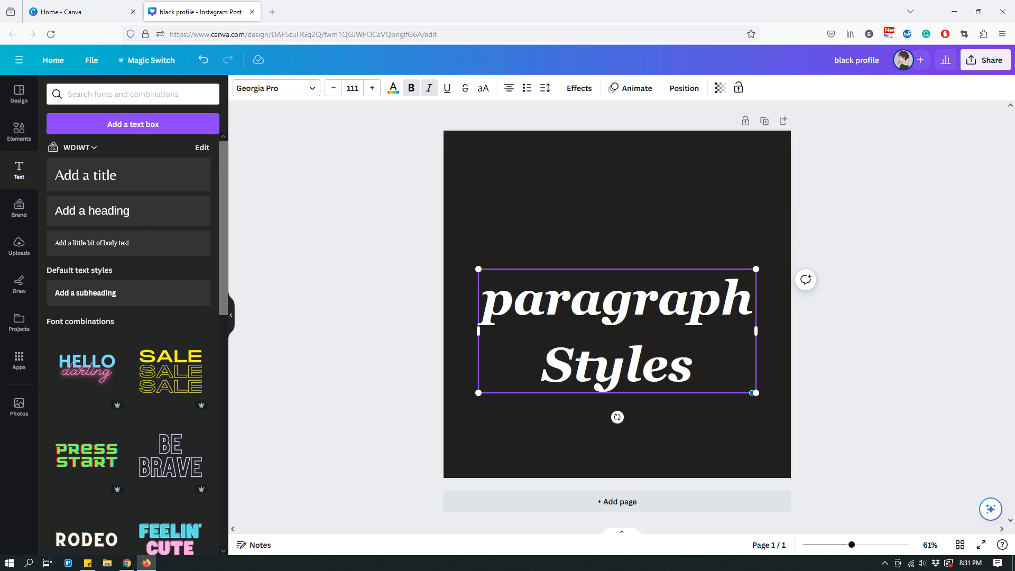
click(569, 375)
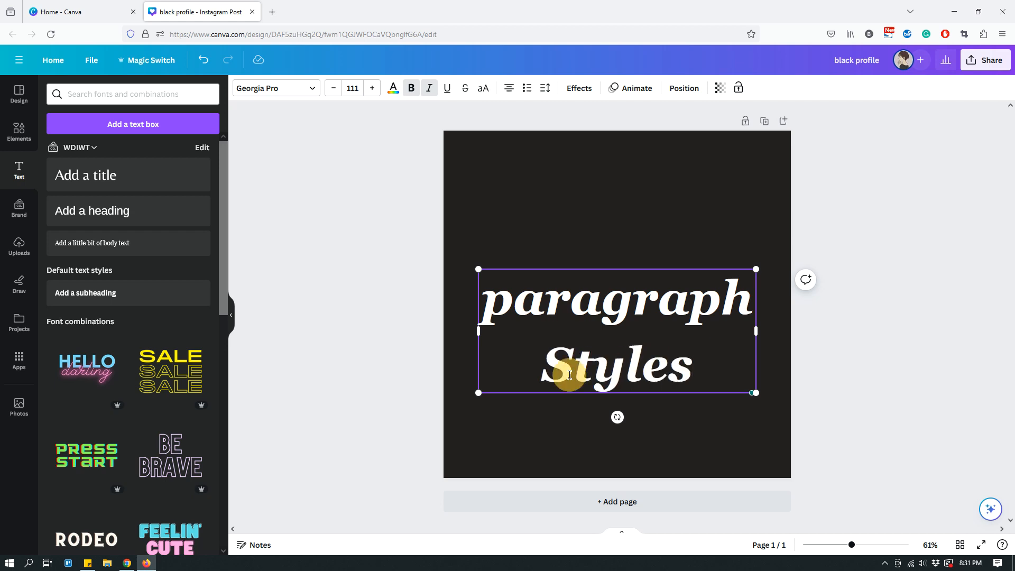
key(BackSpace)
text(s)
click(737, 231)
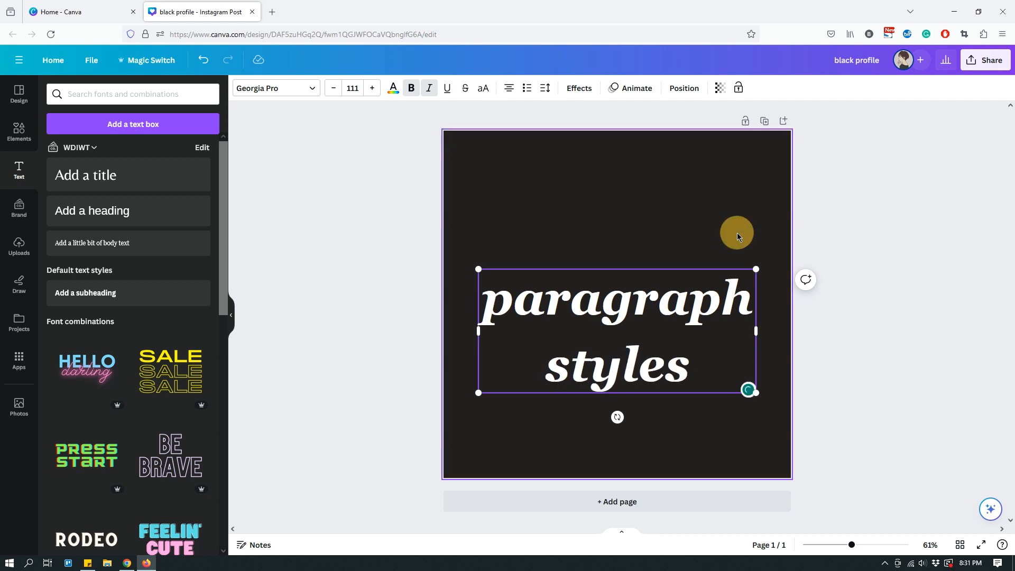
- Increase the two-line text's line spacing to 1.72, try the letter spacing control, and return the line spacing to 1.4
click(705, 298)
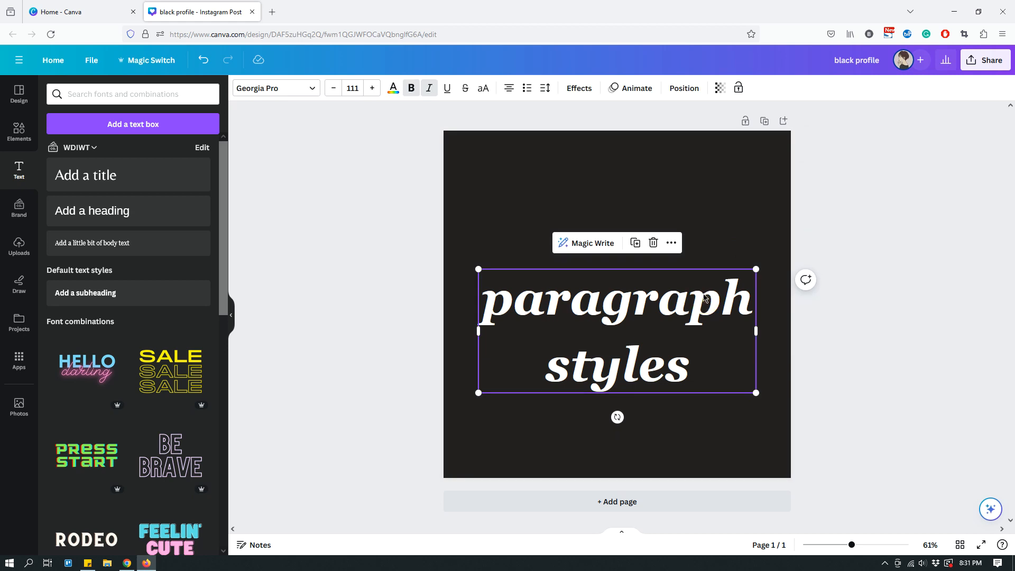
click(545, 88)
drag(601, 164, 621, 168)
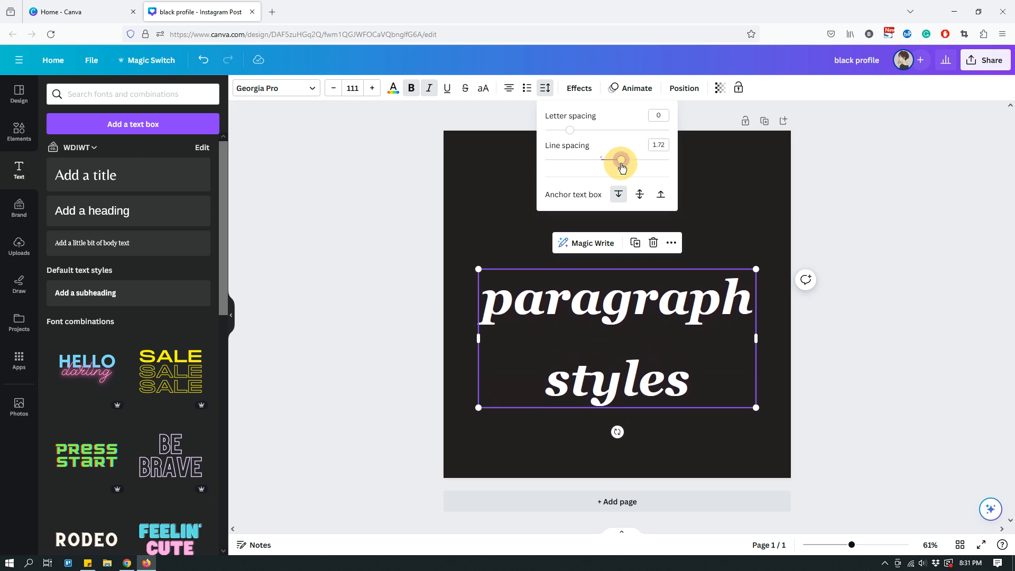
mouse_move(571, 130)
mouse_down()
mouse_move(606, 138)
mouse_move(570, 140)
mouse_up()
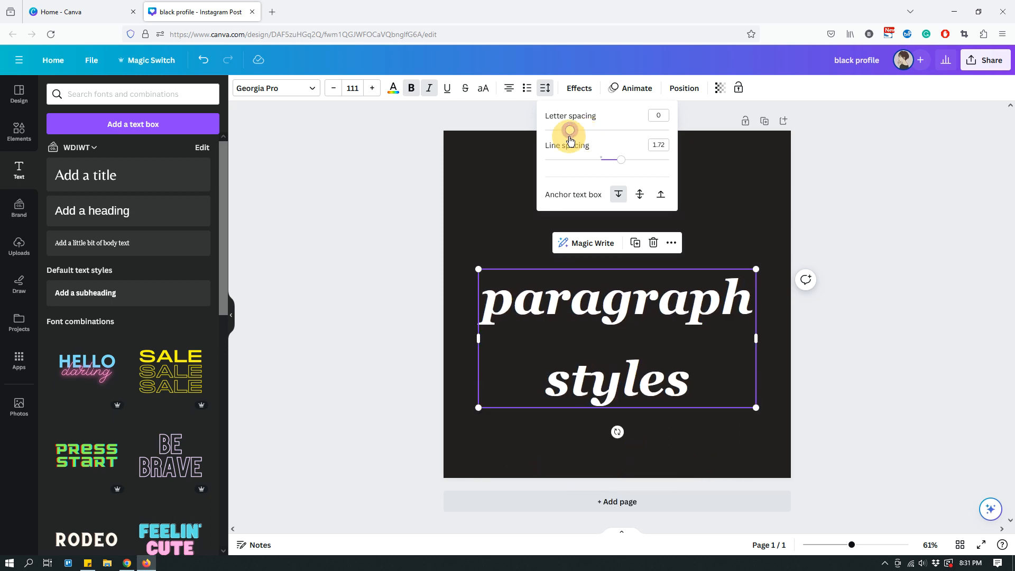
drag(621, 160, 600, 164)
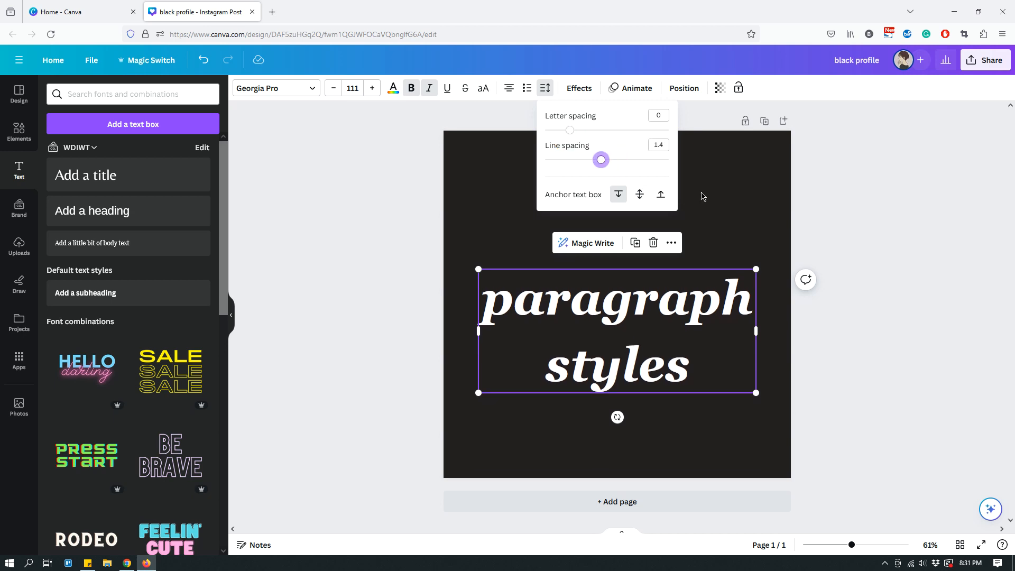
click(875, 220)
- Delete the "styles" line so the text box contains only "paragraph"
double_click(619, 367)
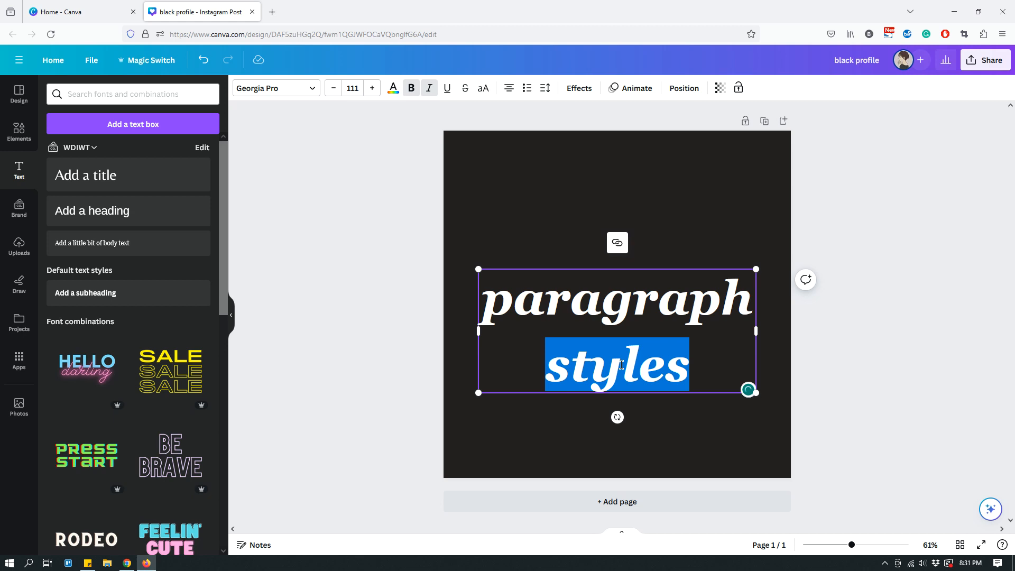
key(BackSpace)
key(BackSpace)
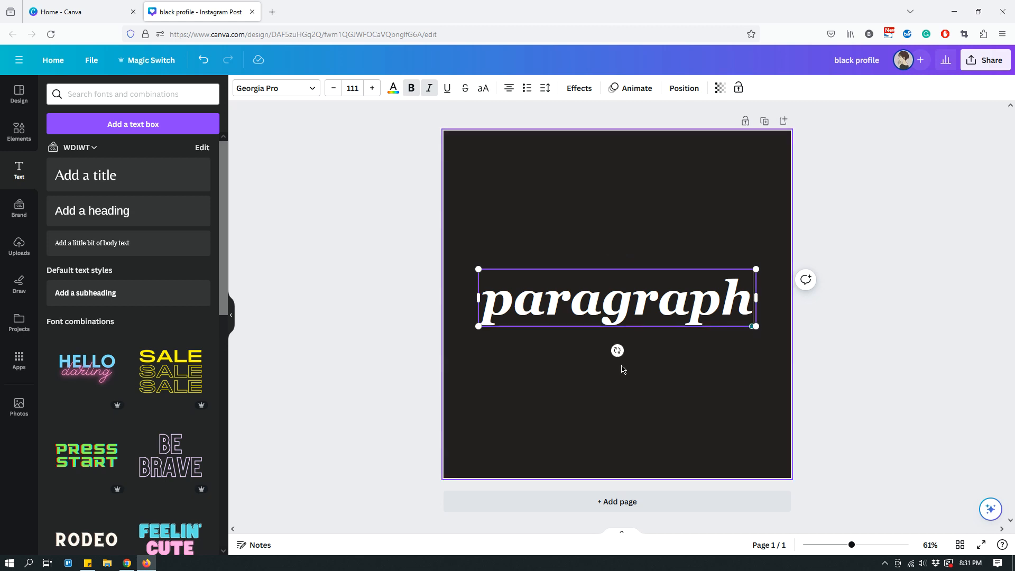
click(857, 240)
- Try the Shadow effect on the white "paragraph" text, and replace it with the Lift effect
click(618, 284)
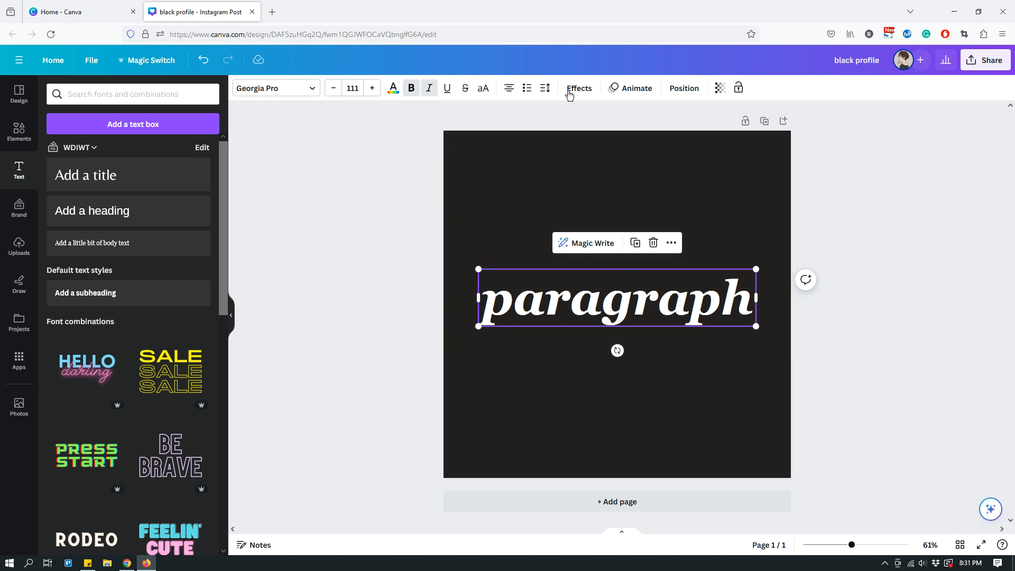
click(580, 90)
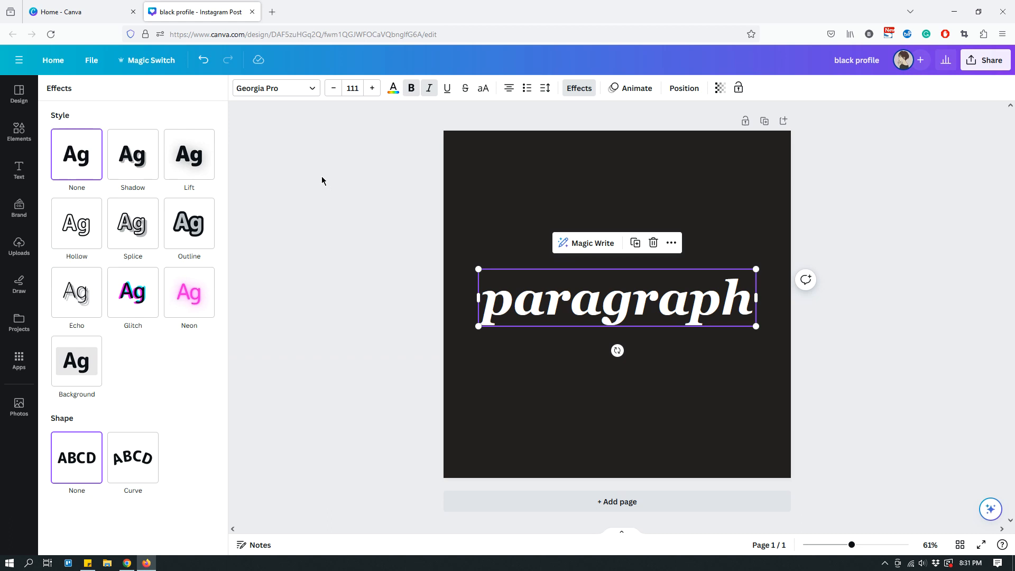
click(129, 150)
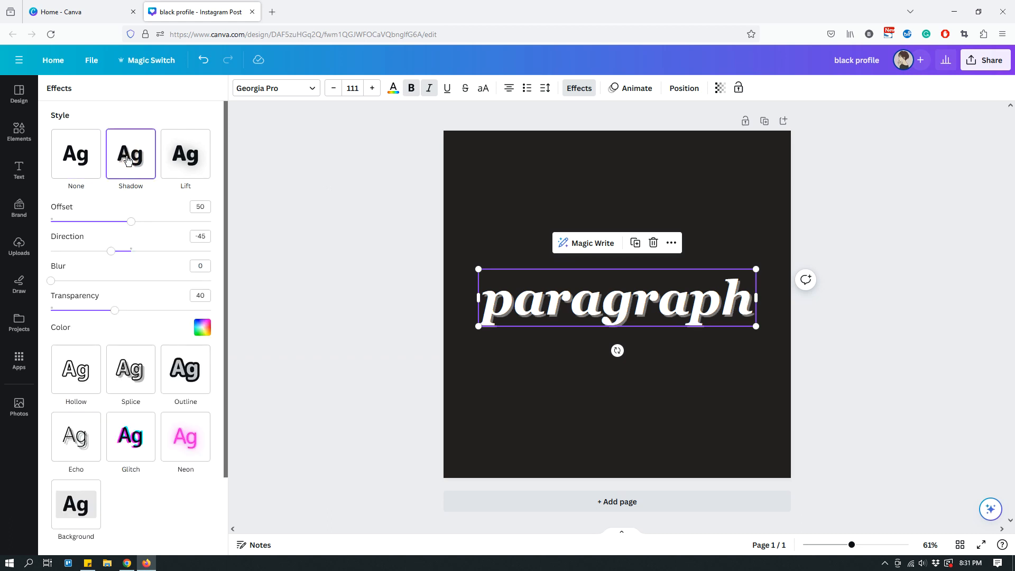
click(184, 166)
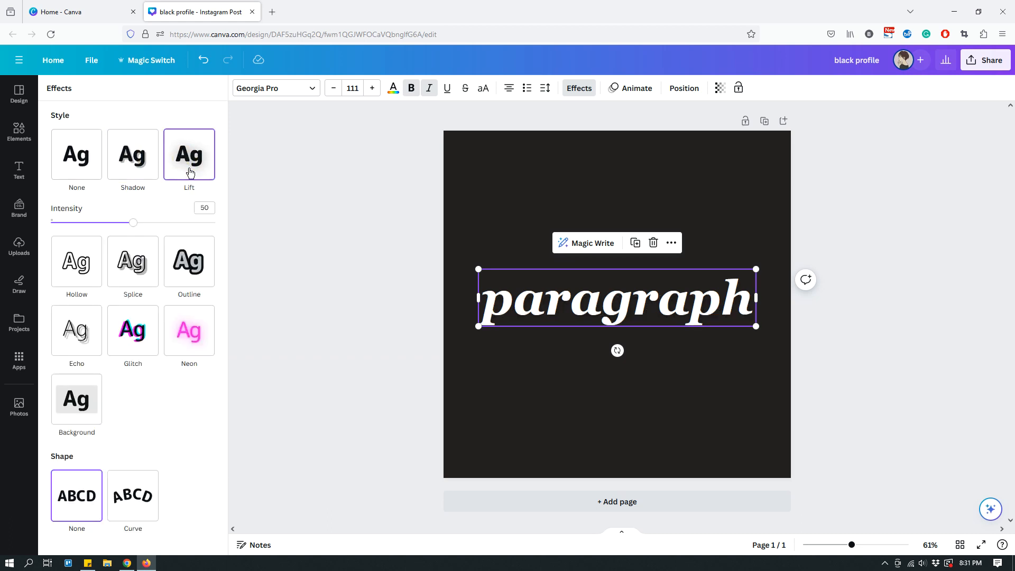
click(485, 199)
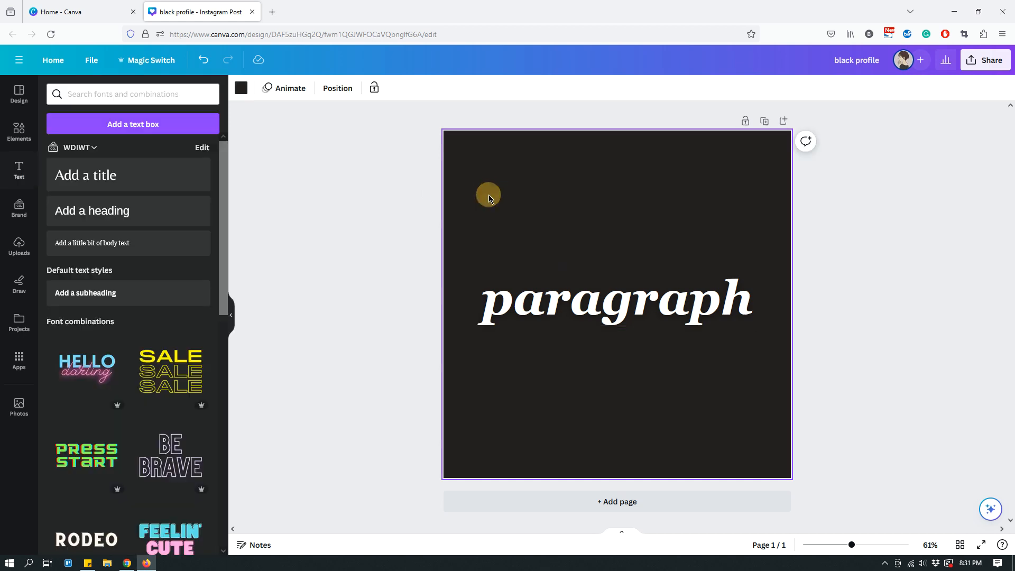
- Recolor the "paragraph" text dark red from the brand color palette, and delete the page's dark background
click(658, 318)
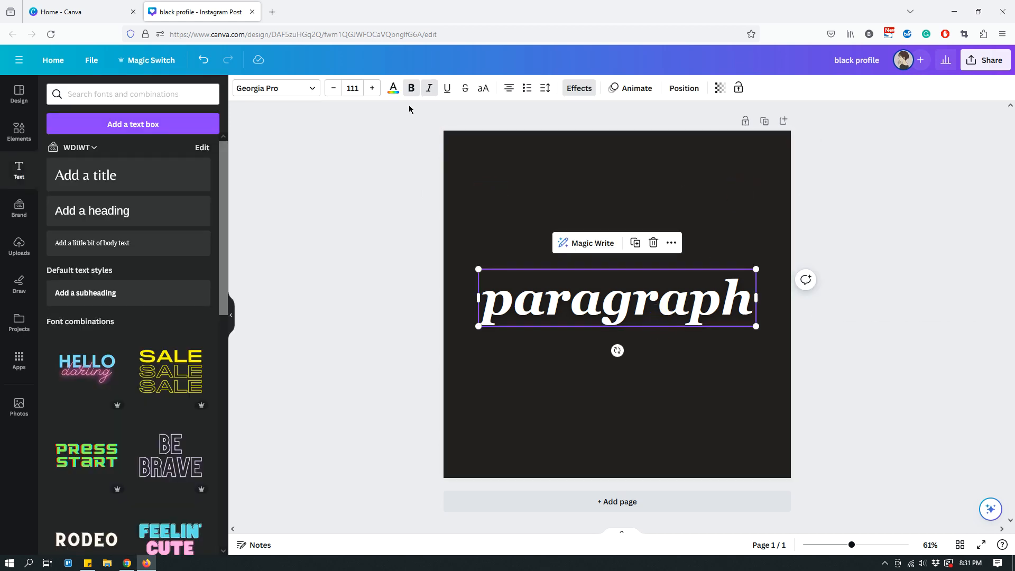
click(393, 90)
click(116, 232)
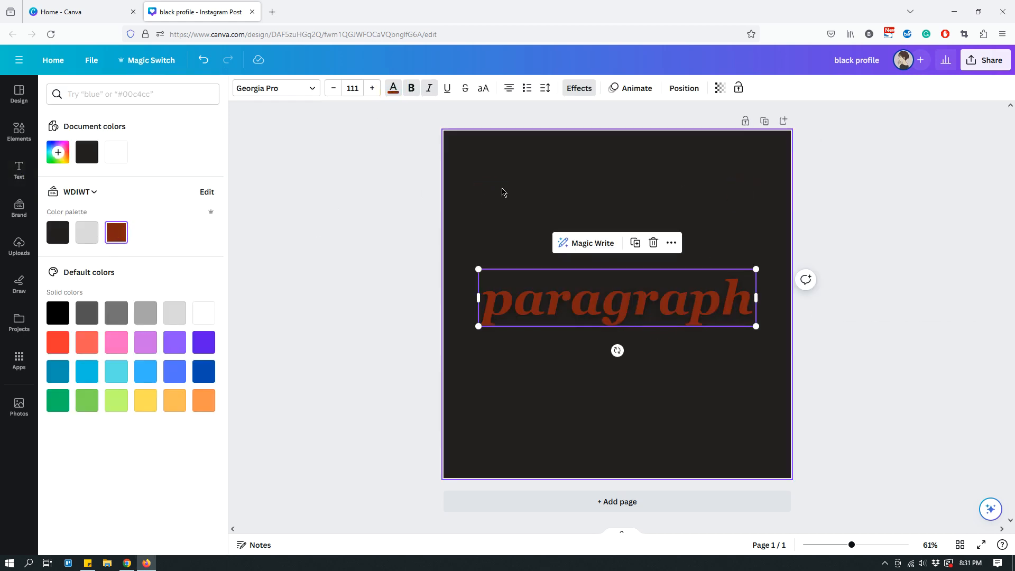
click(512, 186)
key(Delete)
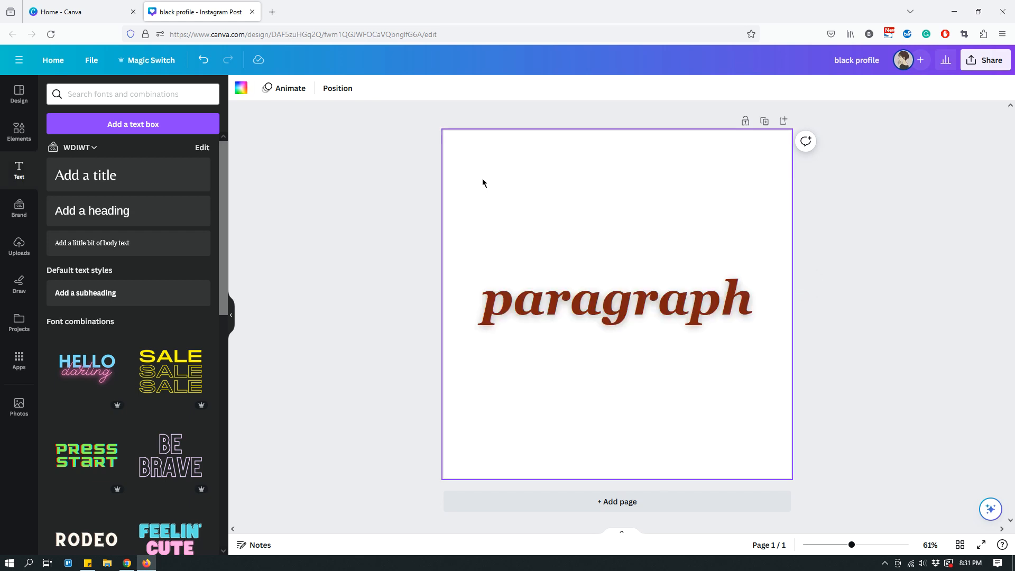
click(880, 232)
click(750, 209)
- Try the Shadow effect on the dark red "paragraph" text, and switch back to Lift
click(566, 309)
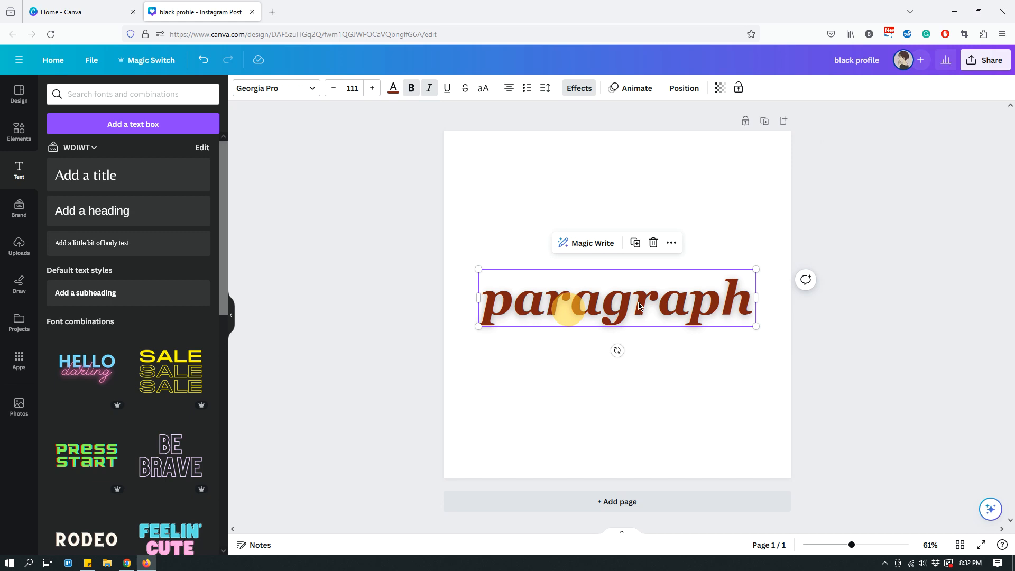
click(576, 93)
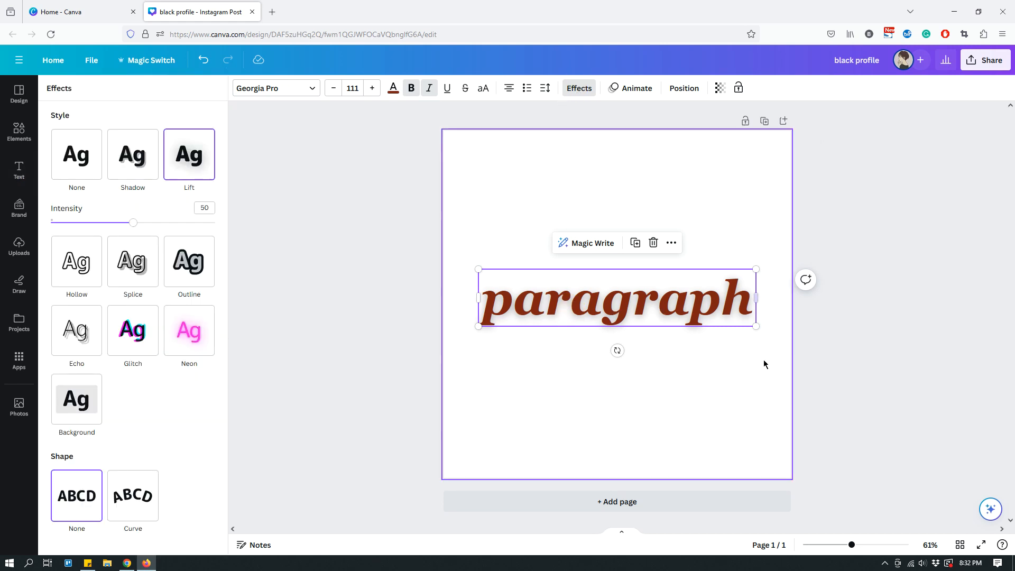
click(142, 170)
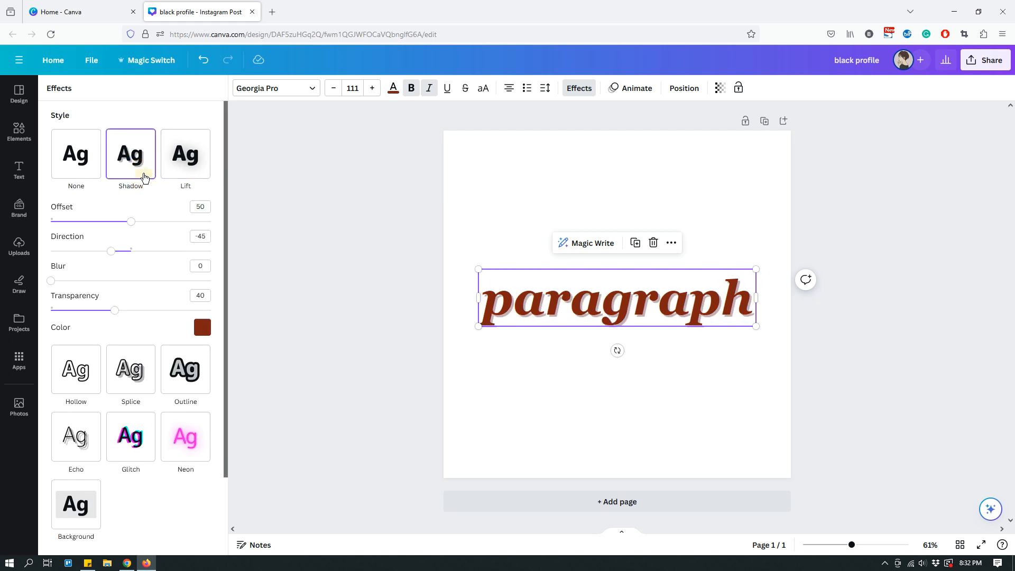
click(191, 170)
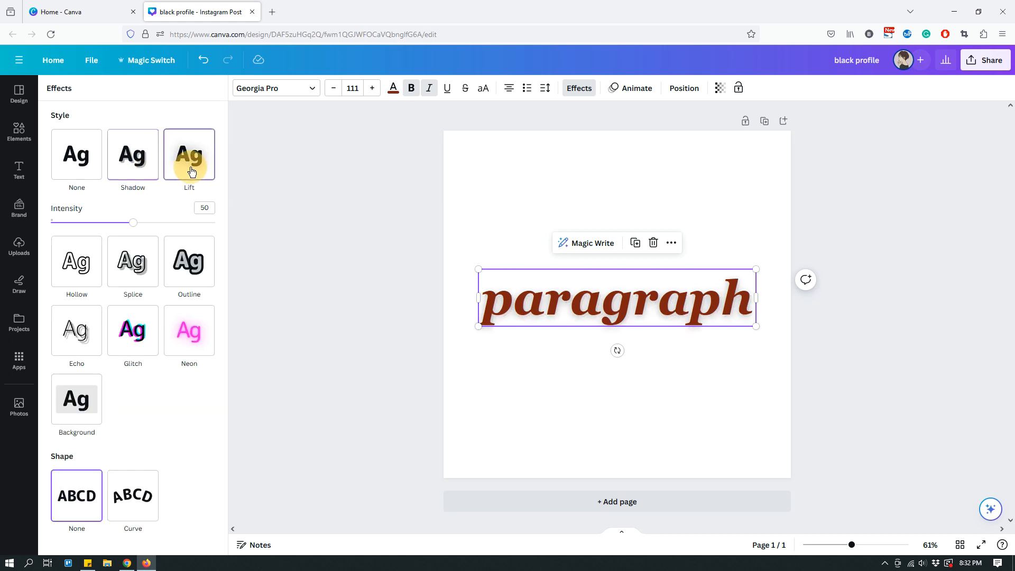
- Try the Hollow, Splice and Outline effects on the "paragraph" text, keep the outline thickness at 50, and return to Splice
click(86, 274)
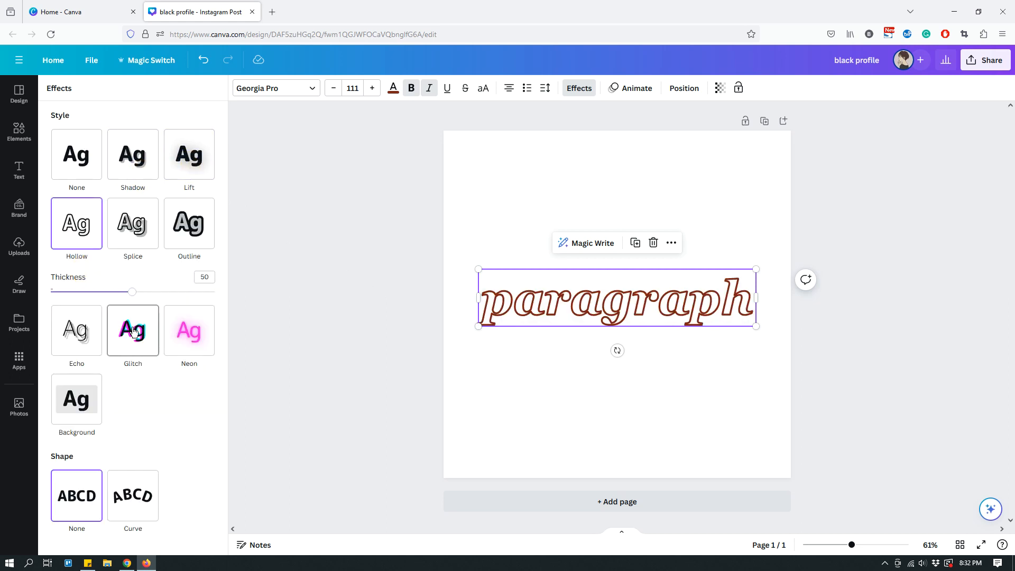
click(137, 228)
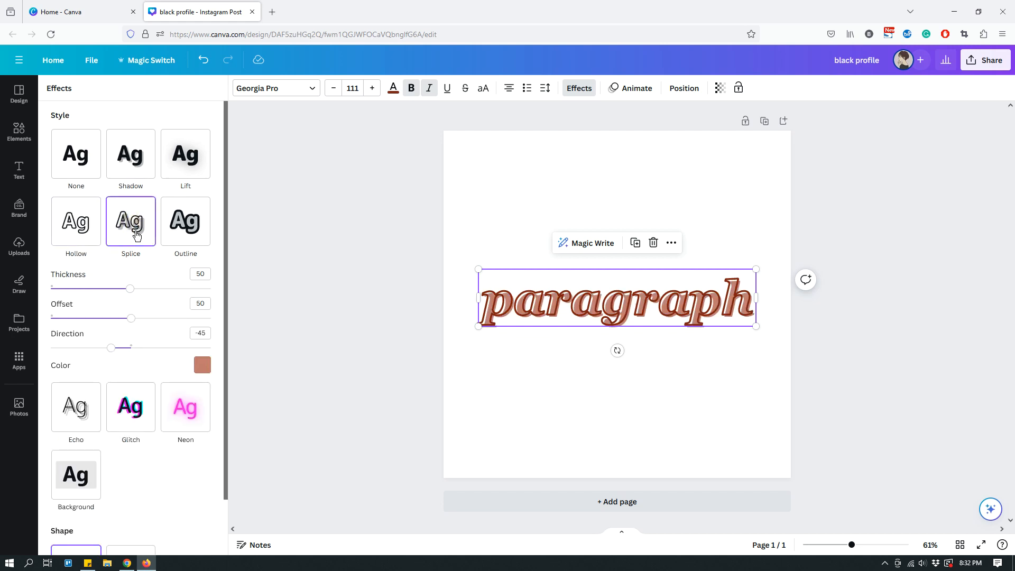
click(186, 232)
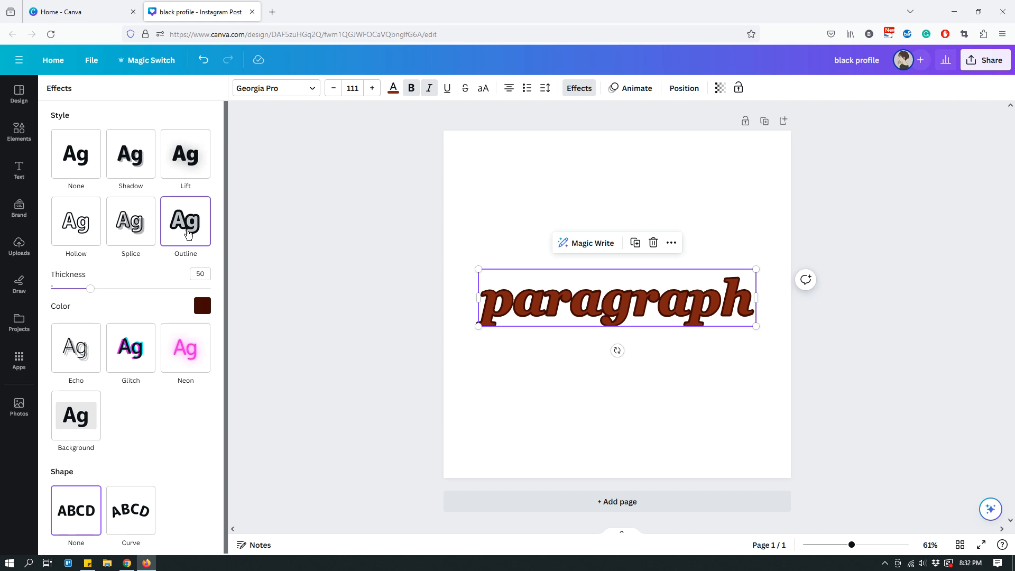
mouse_move(91, 294)
mouse_down()
mouse_move(132, 291)
mouse_move(72, 292)
mouse_move(93, 300)
mouse_move(91, 289)
mouse_up()
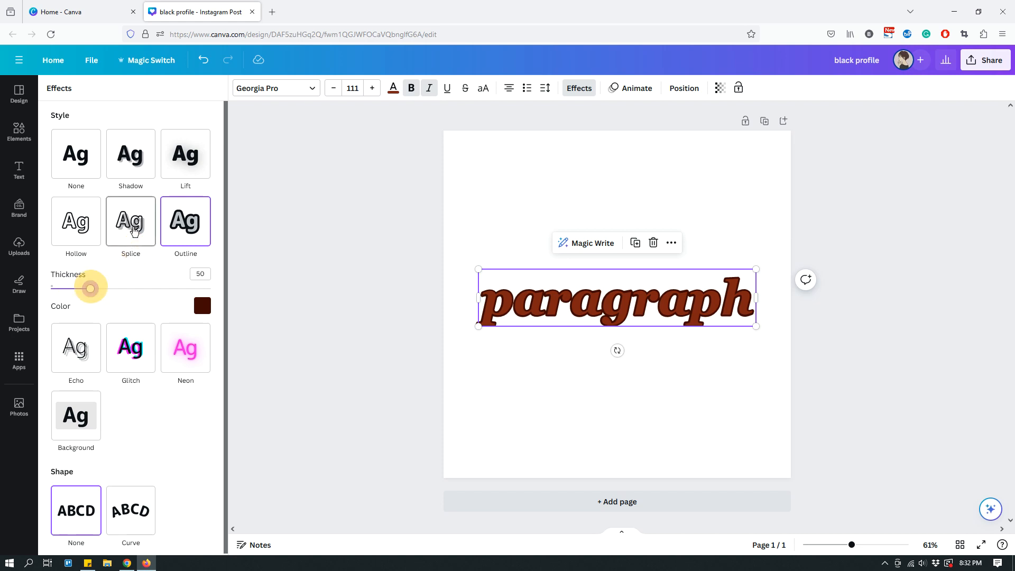
click(130, 221)
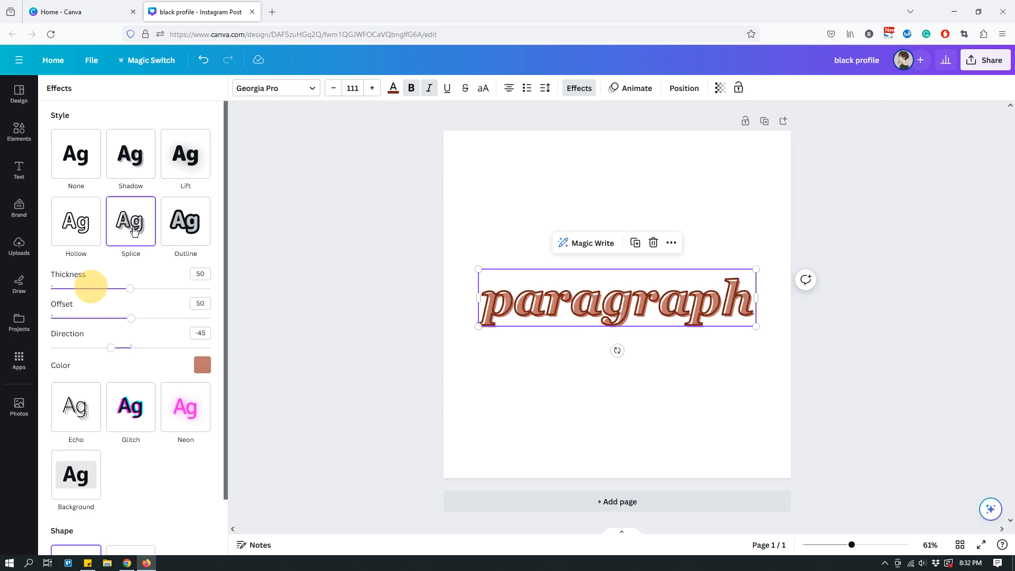
click(710, 383)
- Try the Echo, Glitch and Neon effects one after another on the "paragraph" text
click(683, 306)
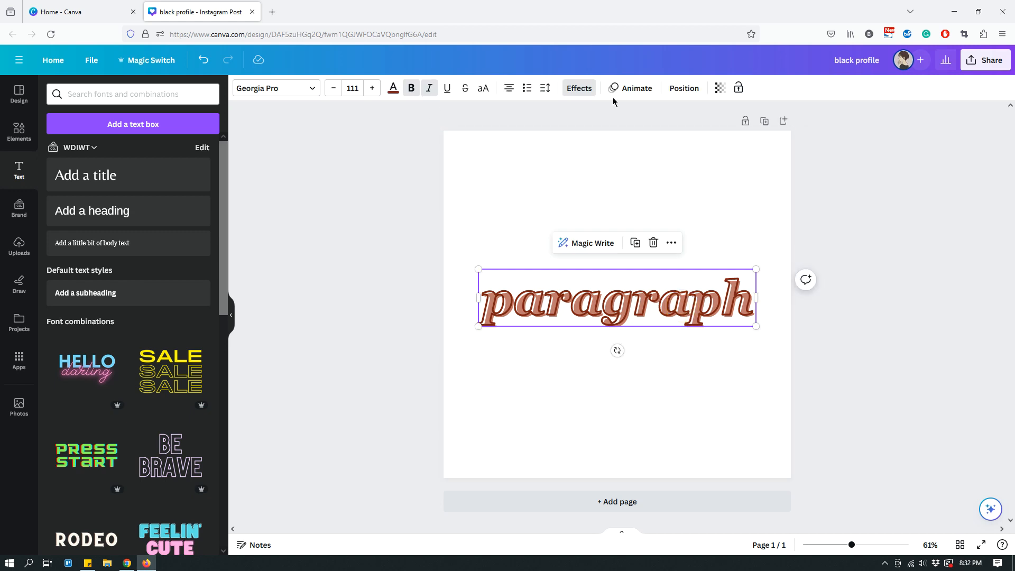
click(582, 89)
scroll(85, 362, down, 2)
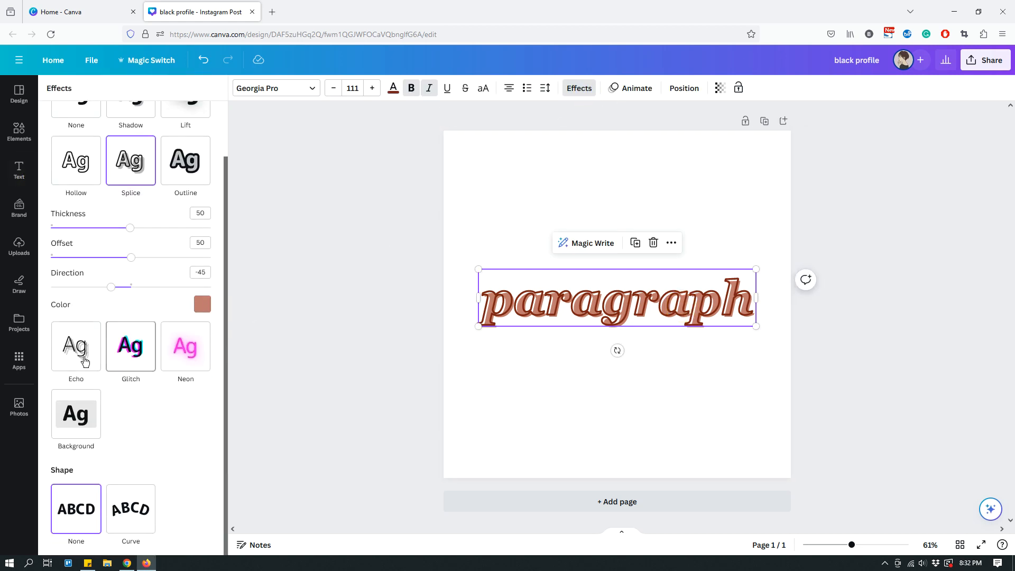
click(84, 362)
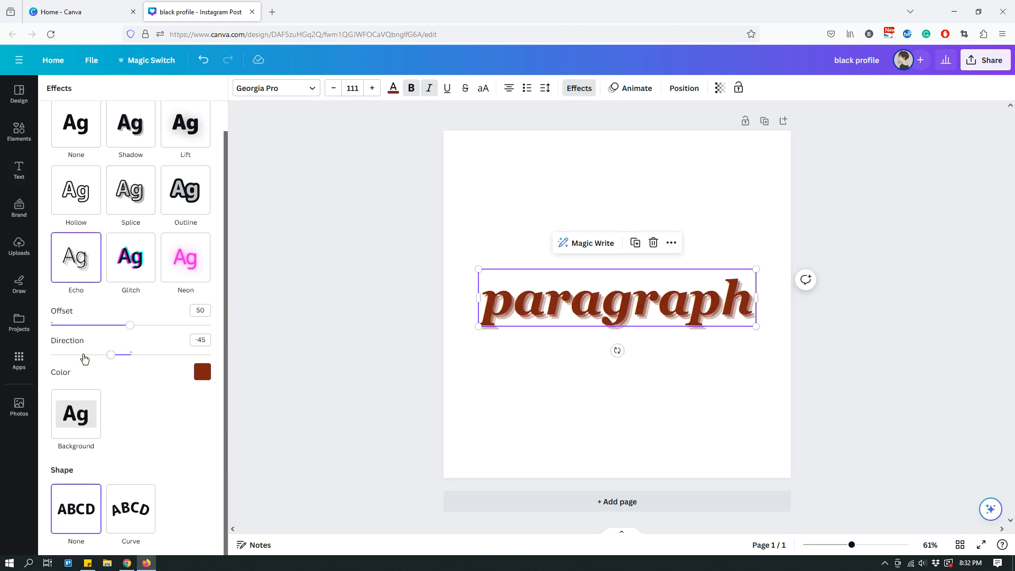
click(128, 274)
click(197, 269)
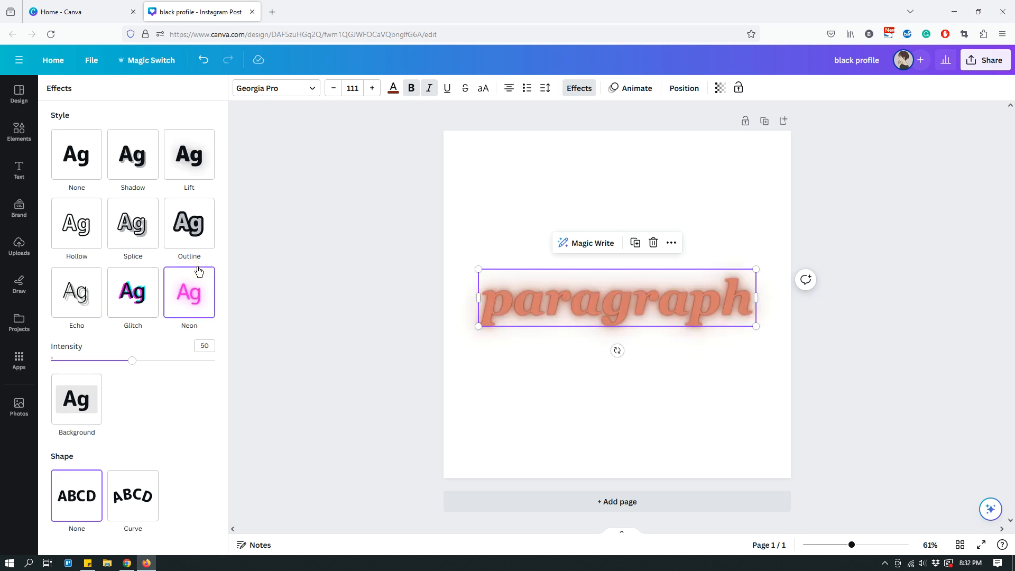
- Apply the Background effect to the "paragraph" text and bend it with the Curve shape
click(85, 409)
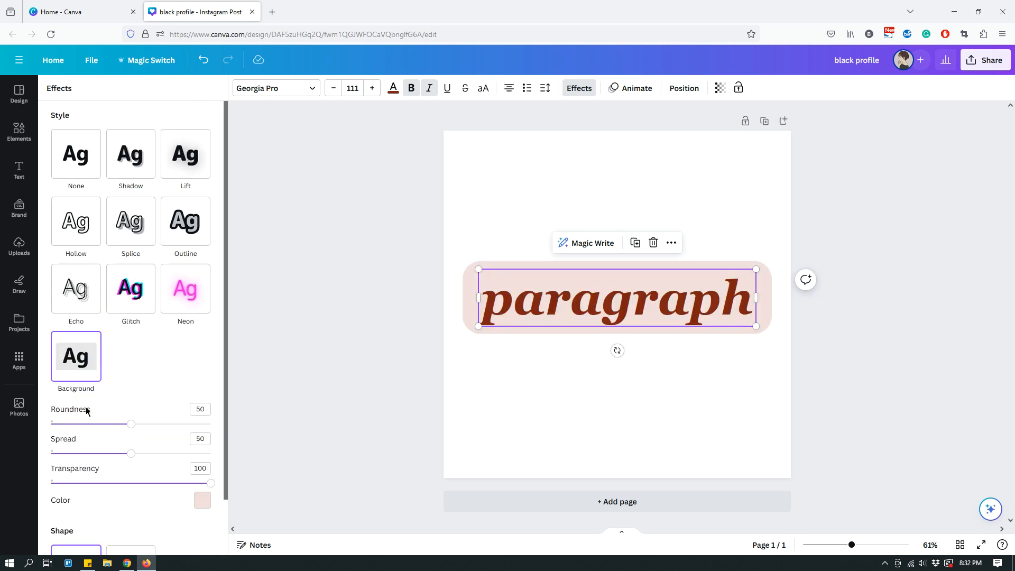
scroll(163, 440, down, 2)
click(81, 504)
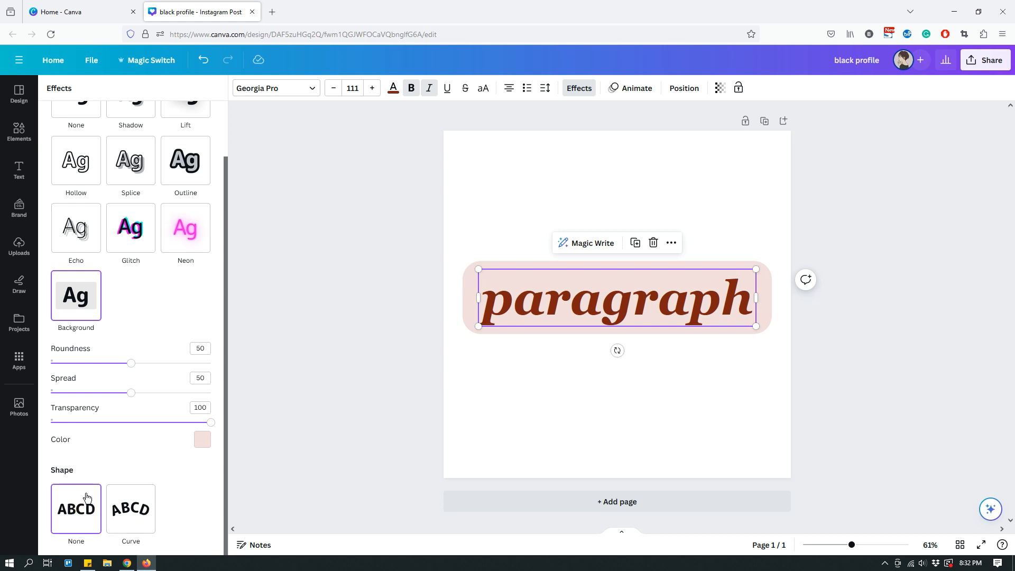
click(140, 514)
scroll(158, 471, down, 1)
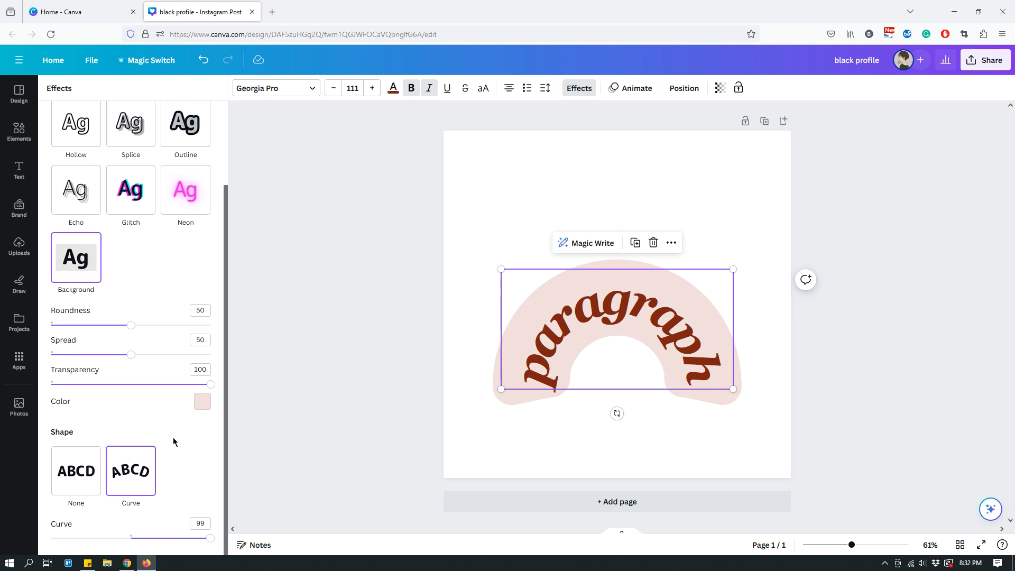
- Set the curve of the "paragraph" text to 51, and then set both its shape and its style effect to None
drag(209, 542, 172, 543)
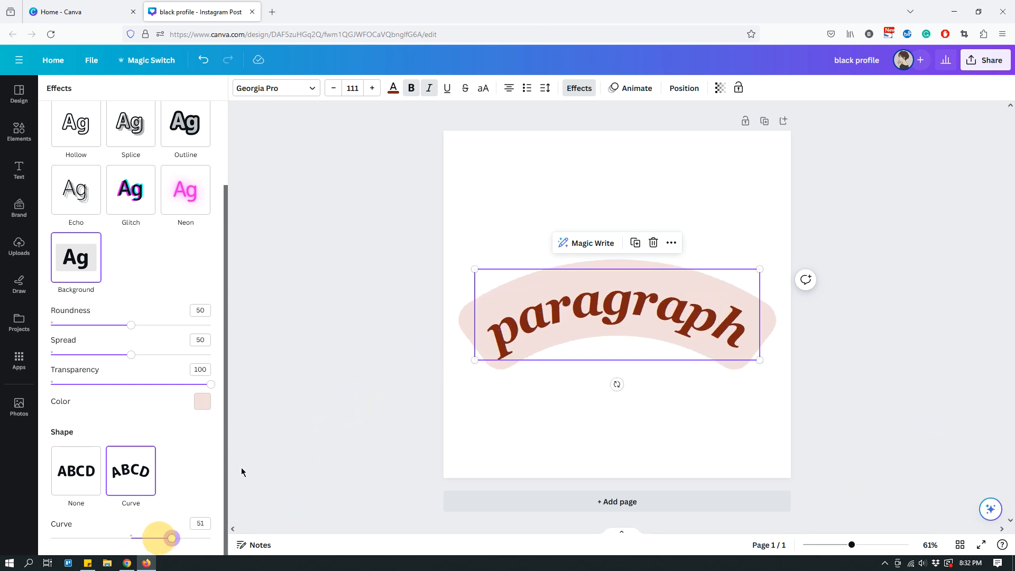
click(75, 475)
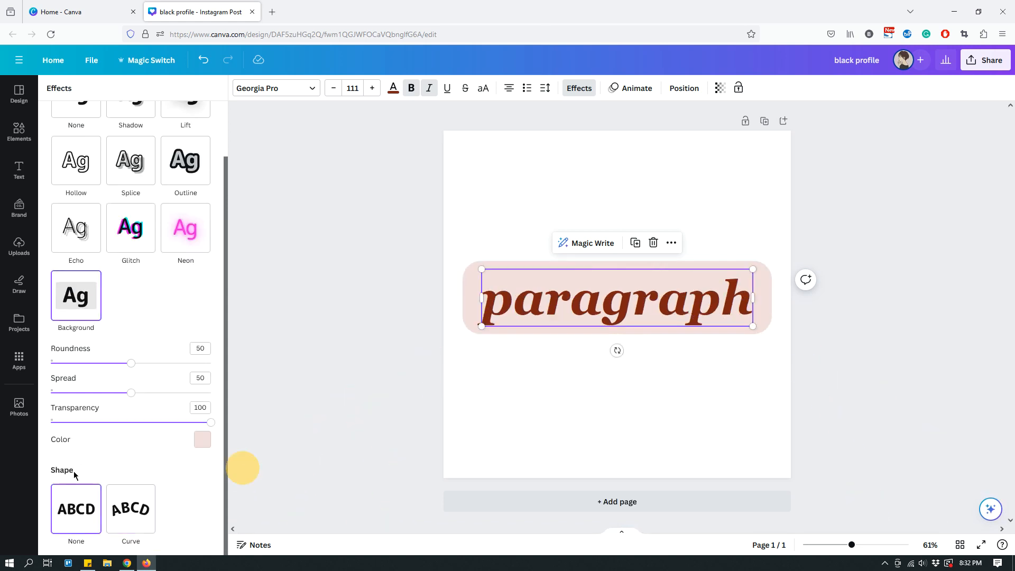
scroll(104, 347, up, 2)
click(82, 159)
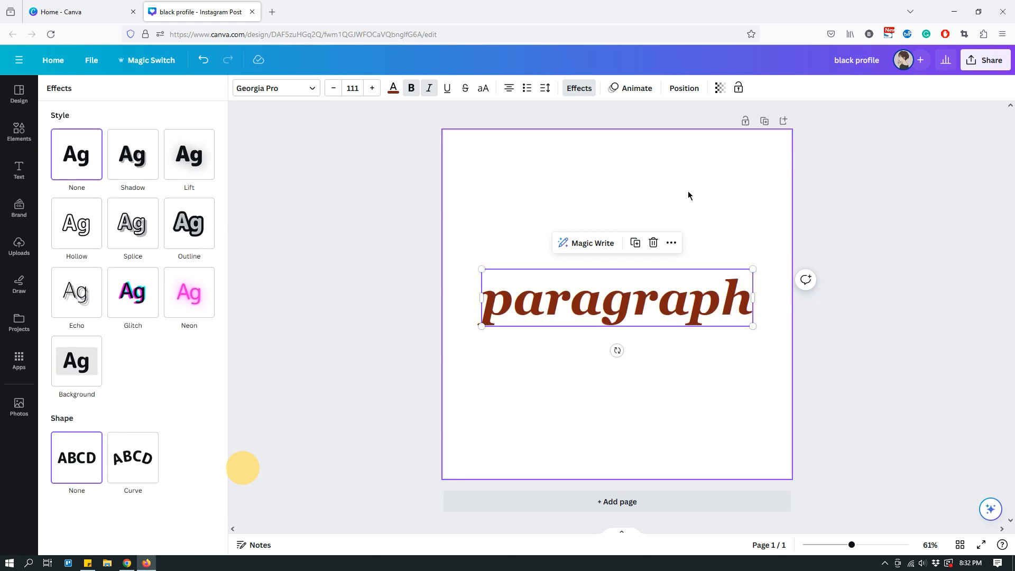
click(865, 218)
click(818, 202)
- Change the page background to the near-black color from the WDIWT brand palette
click(721, 176)
click(241, 88)
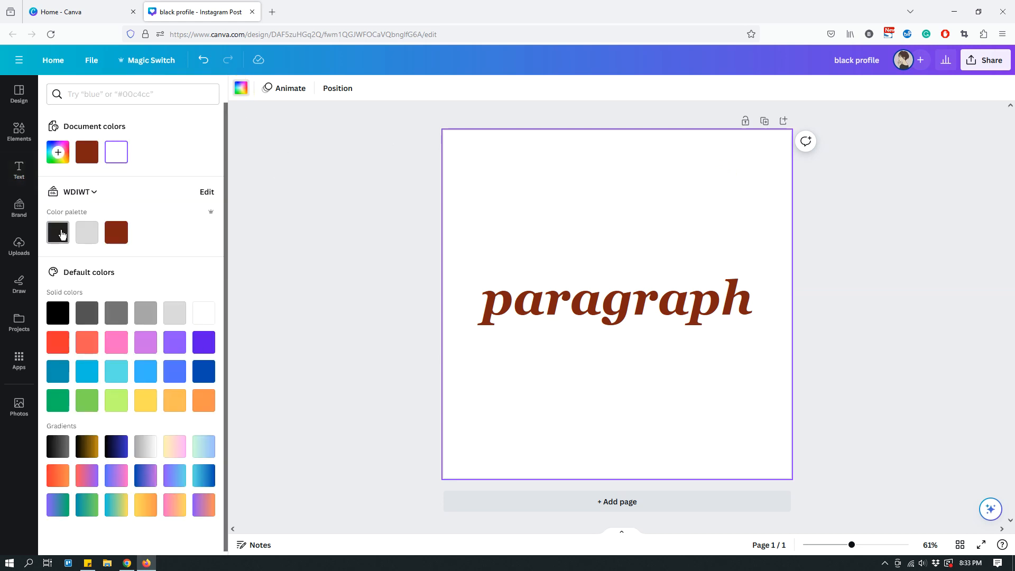
click(64, 234)
- Recolor the "paragraph" text white (#FFFFFF) using a new custom color
click(533, 309)
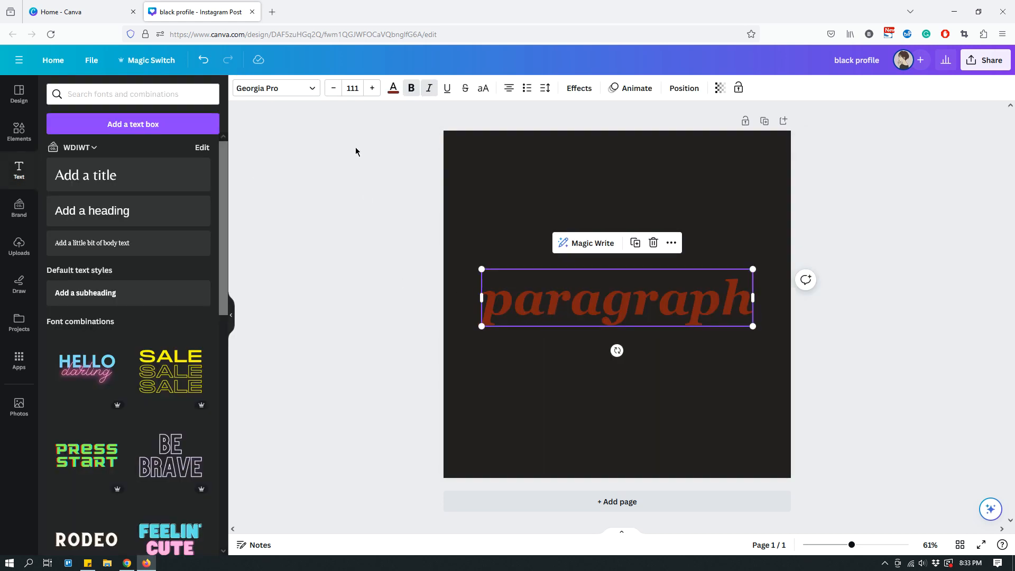
click(393, 94)
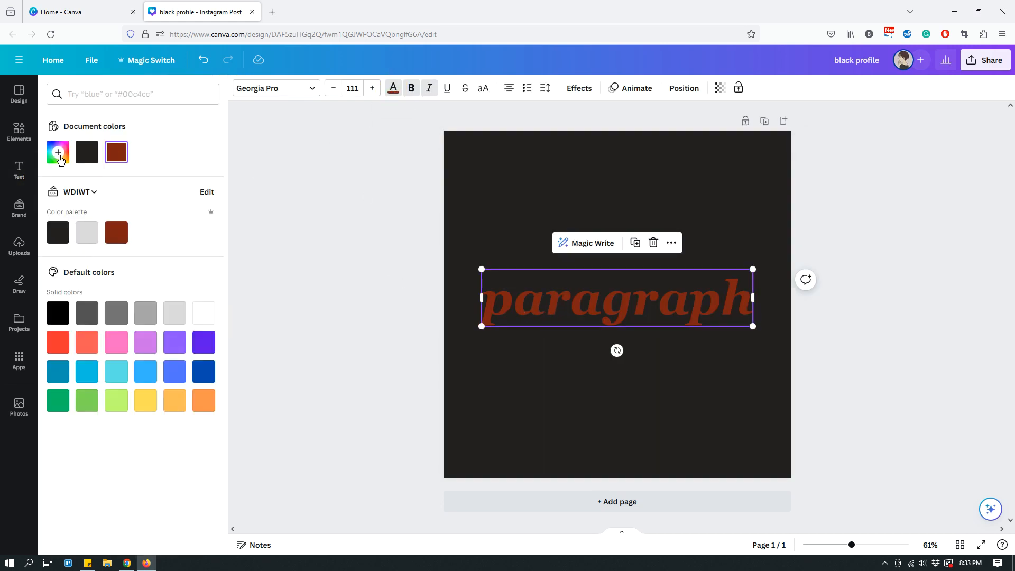
click(57, 152)
drag(97, 207, 53, 171)
click(820, 245)
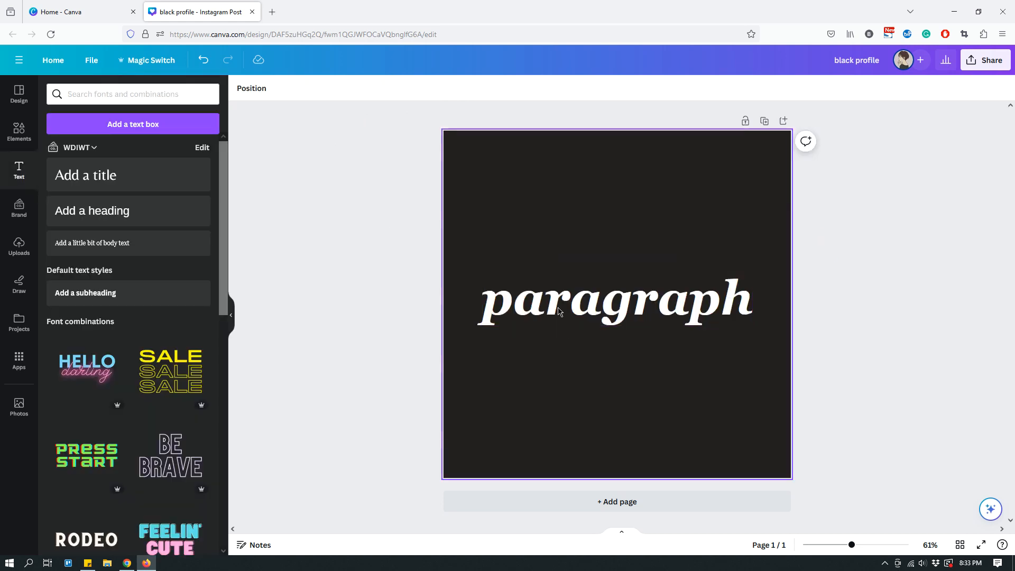
- Recolor only the first letter "a" in "paragraph" with a new light pink custom color
click(522, 306)
double_click(516, 300)
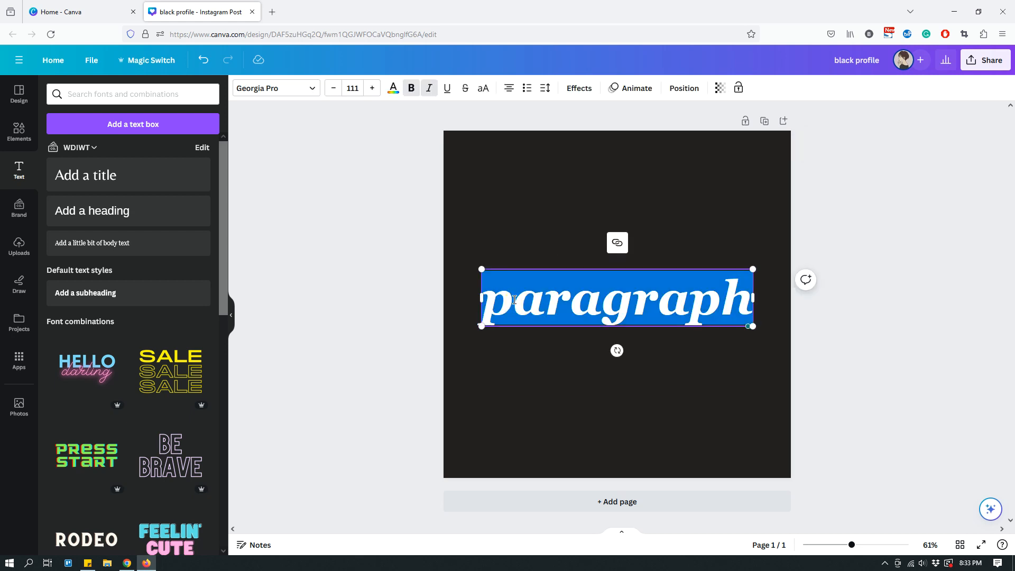
click(514, 300)
drag(514, 299, 531, 302)
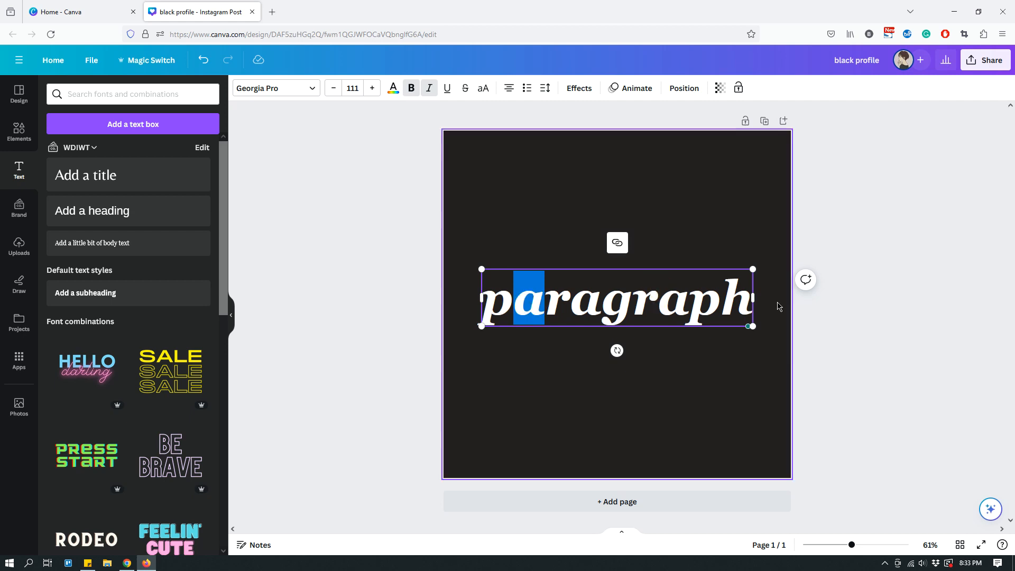
click(393, 90)
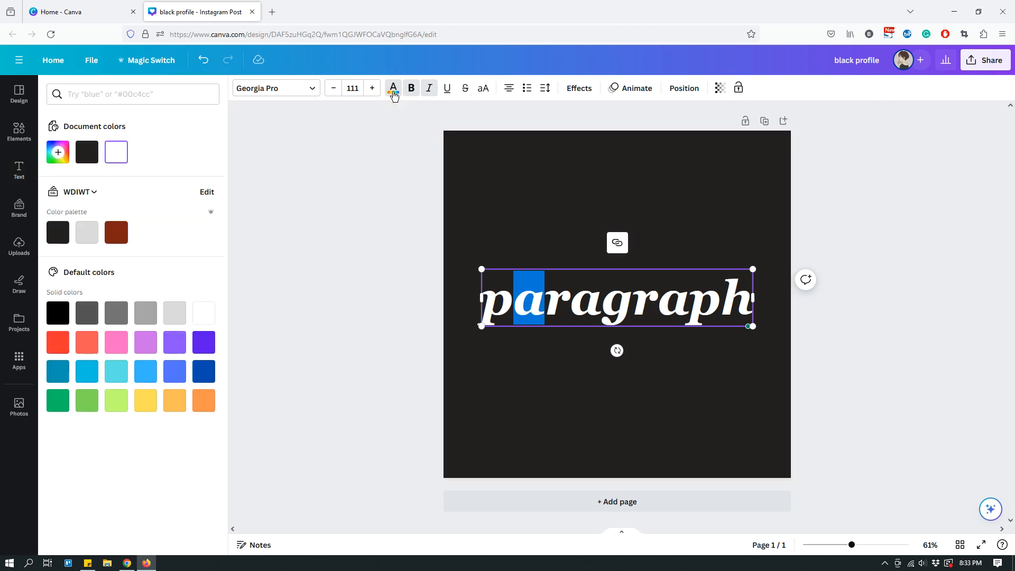
click(58, 152)
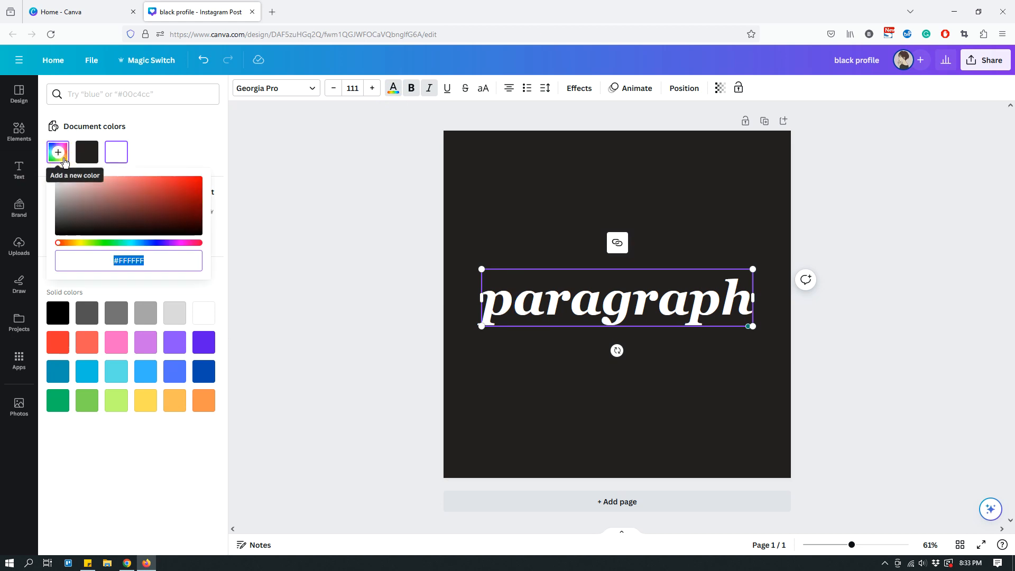
click(83, 191)
drag(83, 190, 75, 183)
click(737, 231)
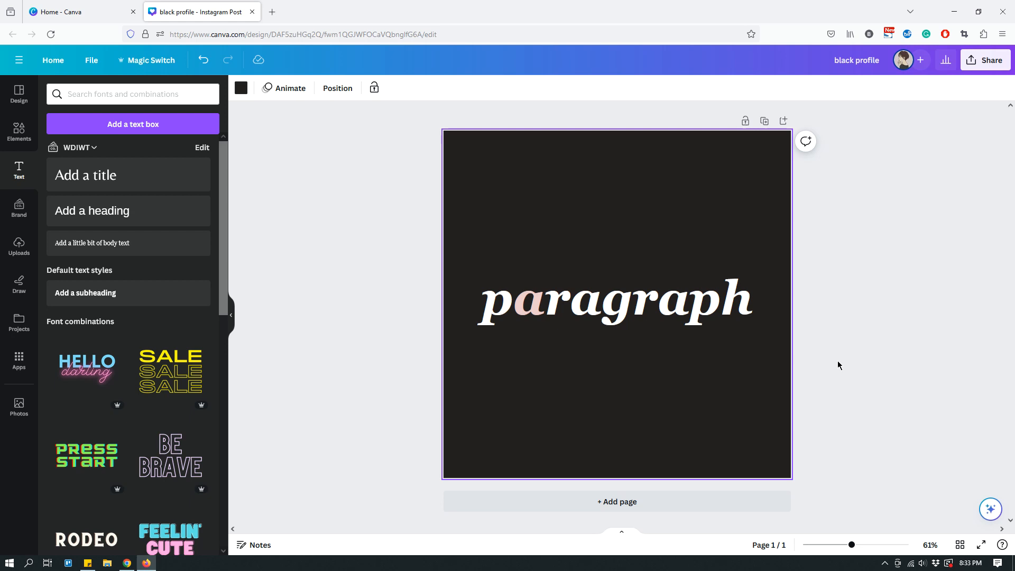
- Apply the light pink document color to the second letter "a" in "paragraph"
click(625, 300)
click(580, 302)
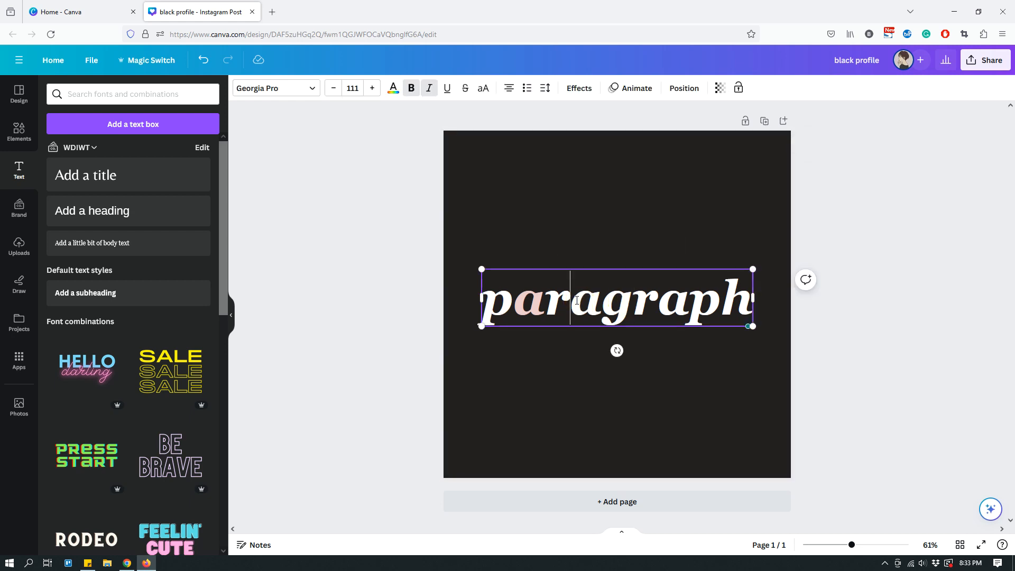
drag(579, 302, 602, 303)
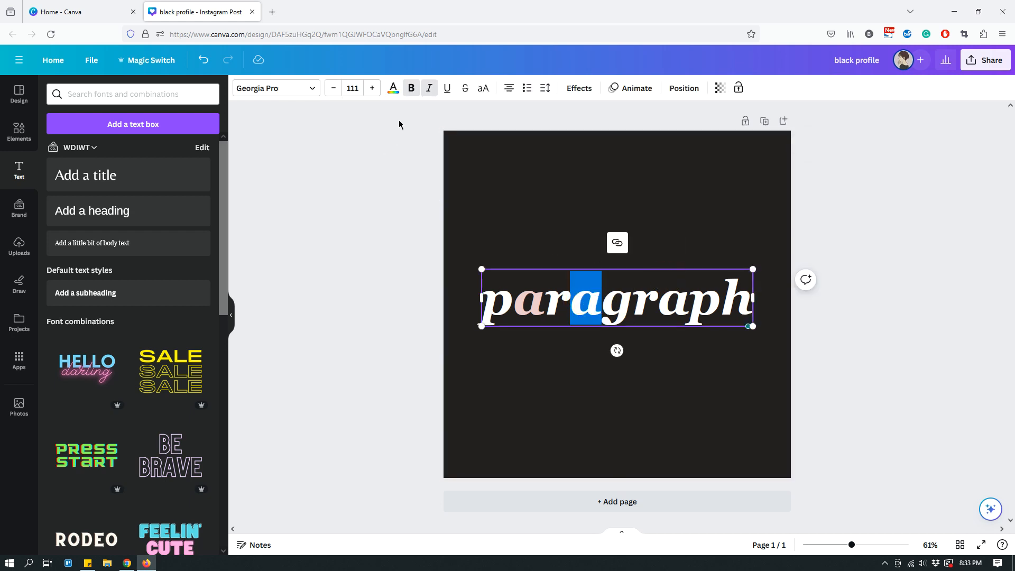
click(394, 88)
click(116, 151)
- Apply the light pink document color to the third letter "a" in "paragraph"
click(662, 307)
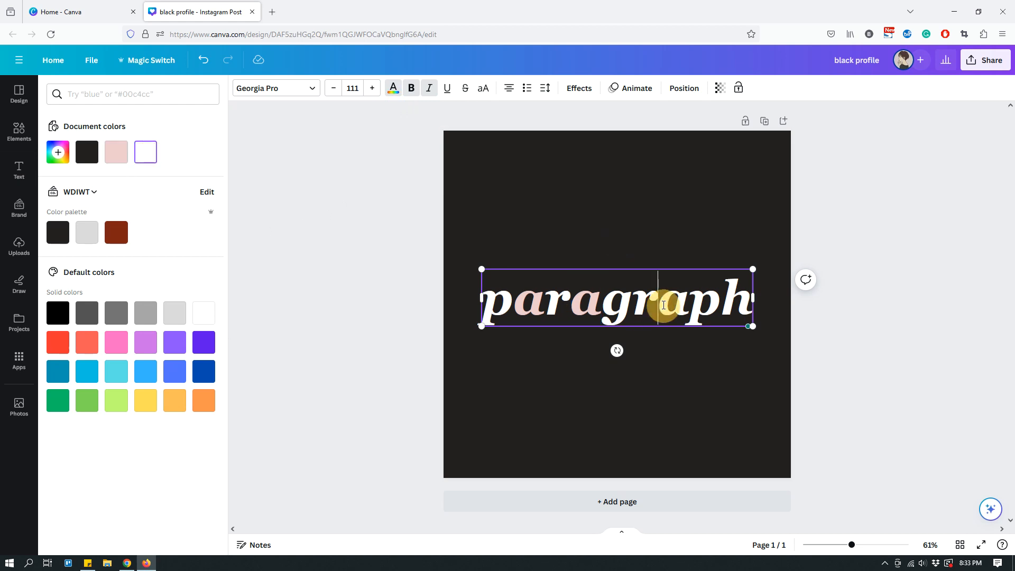
drag(660, 304, 681, 303)
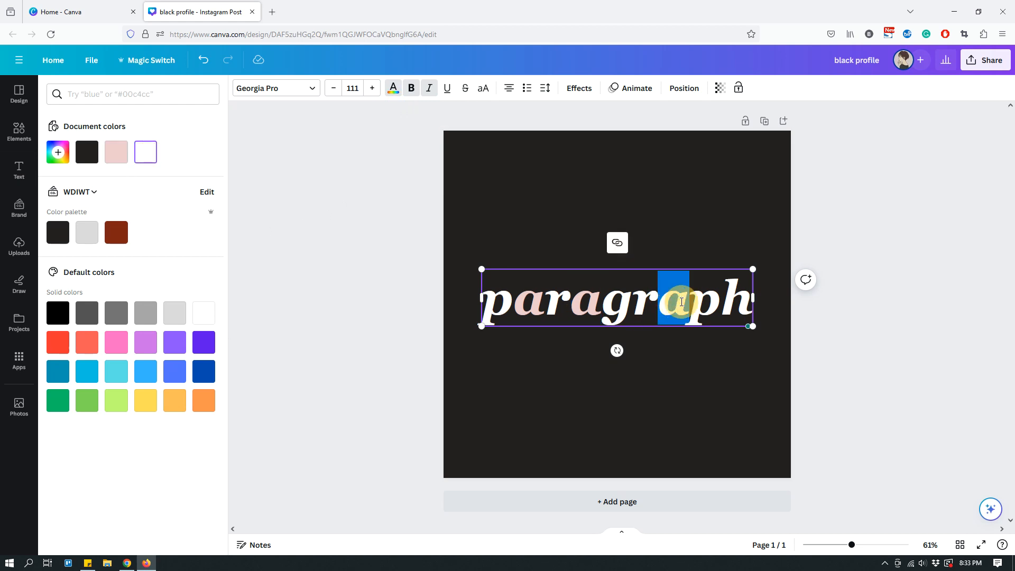
click(116, 153)
click(695, 204)
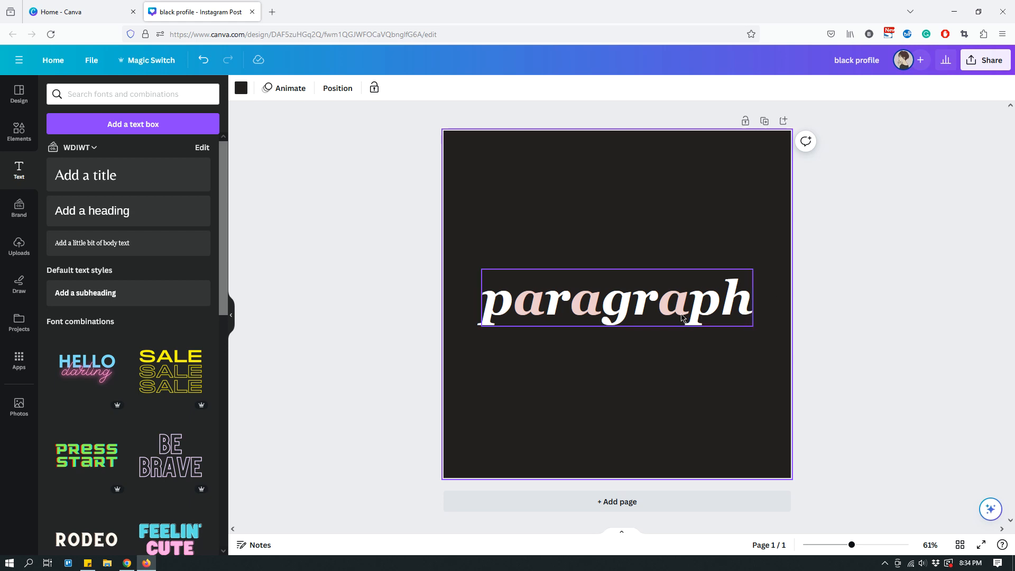
- Remove the bold formatting from only the letters "para" in "paragraph"
click(741, 307)
click(741, 305)
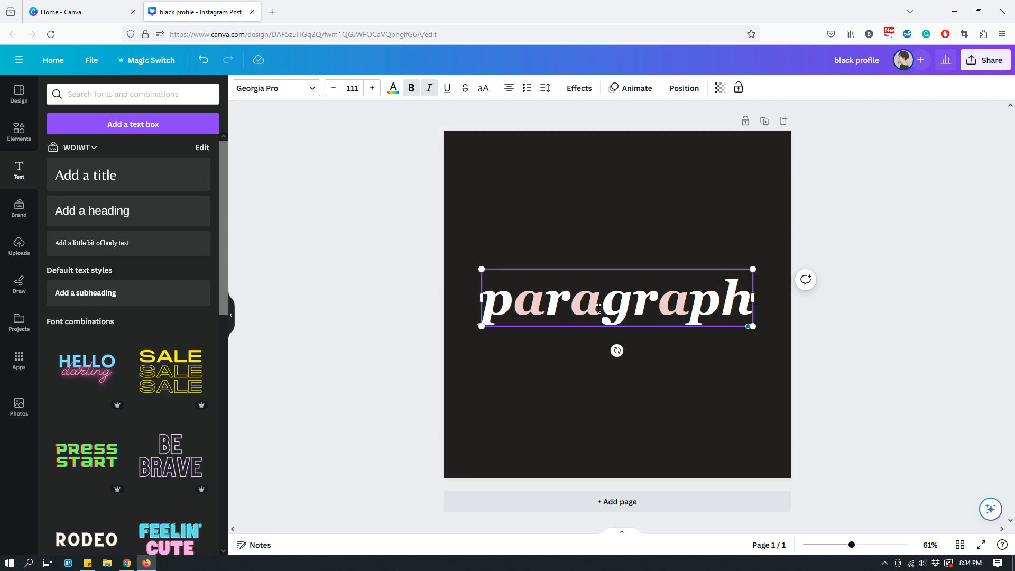
drag(599, 309, 486, 299)
click(412, 89)
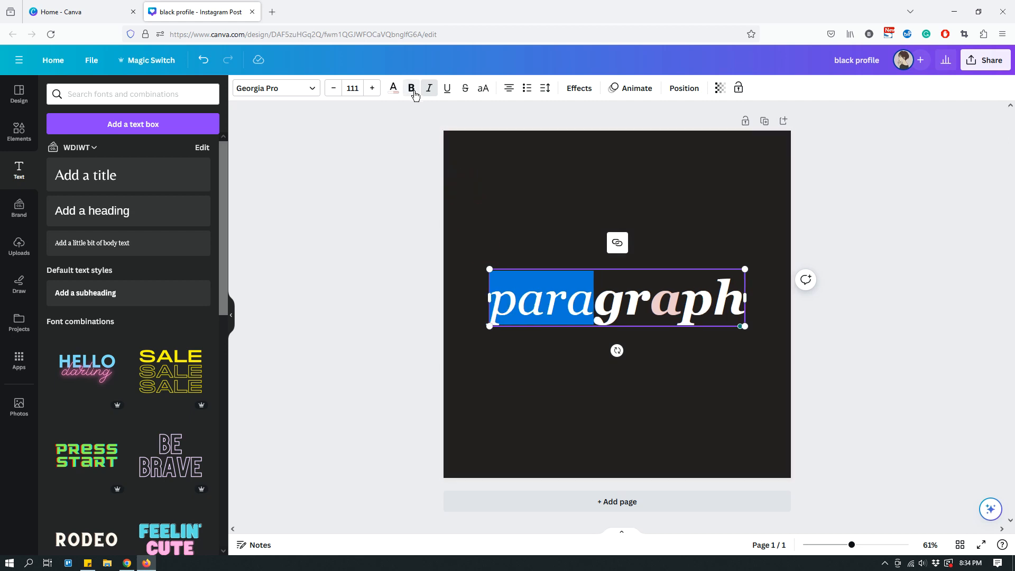
click(668, 220)
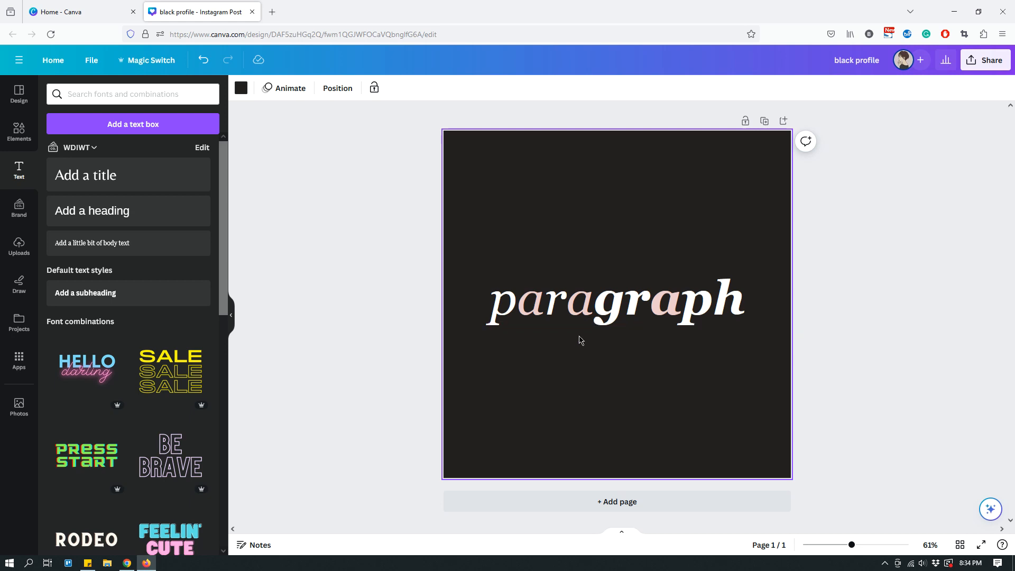
- Remove the italic formatting from only the letters "graph" in "paragraph"
click(596, 305)
drag(596, 305, 740, 302)
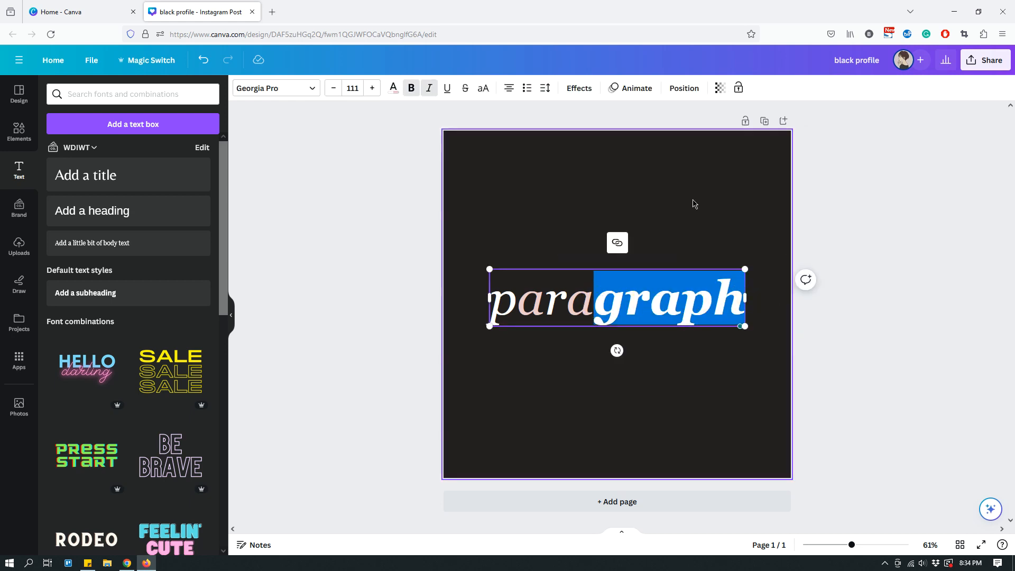
click(431, 93)
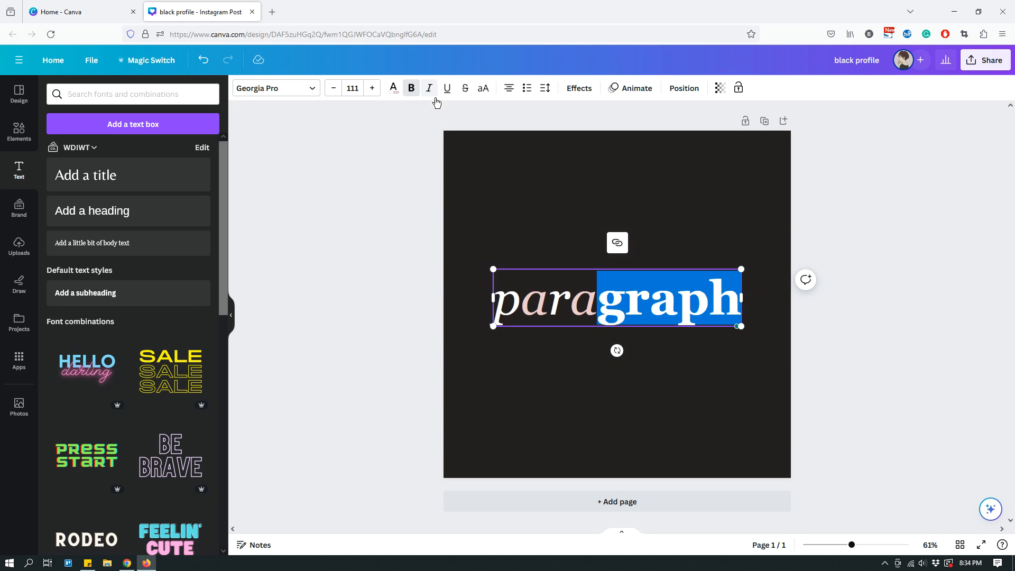
click(690, 180)
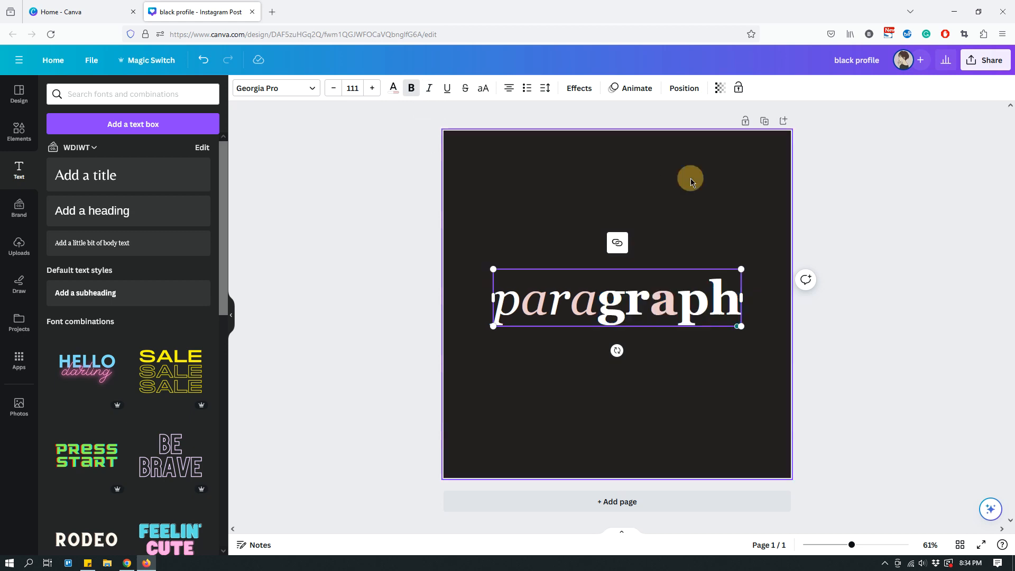
- Remove the bold formatting from the letters "graph" in "paragraph"
click(594, 302)
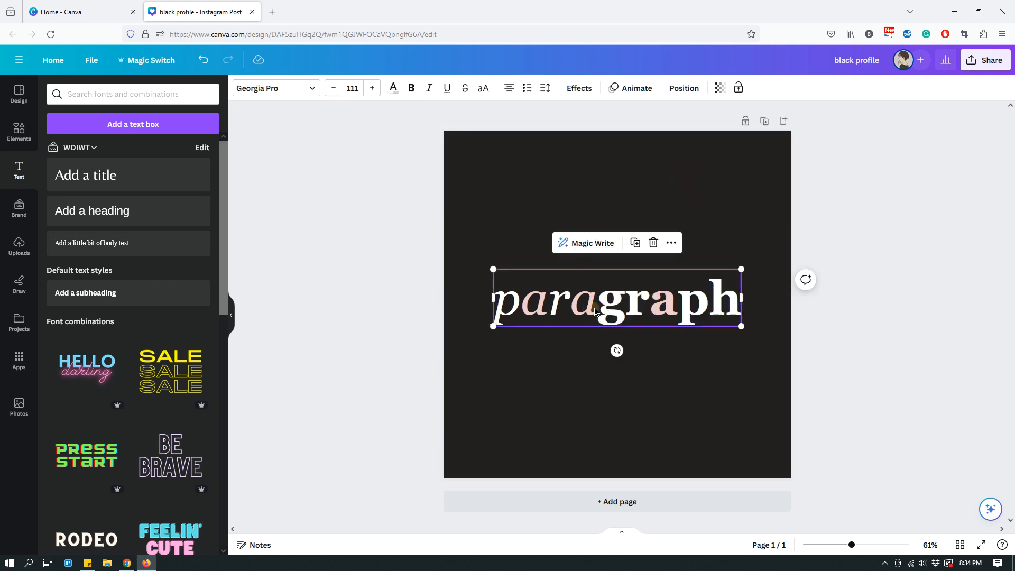
drag(597, 300, 499, 297)
click(551, 316)
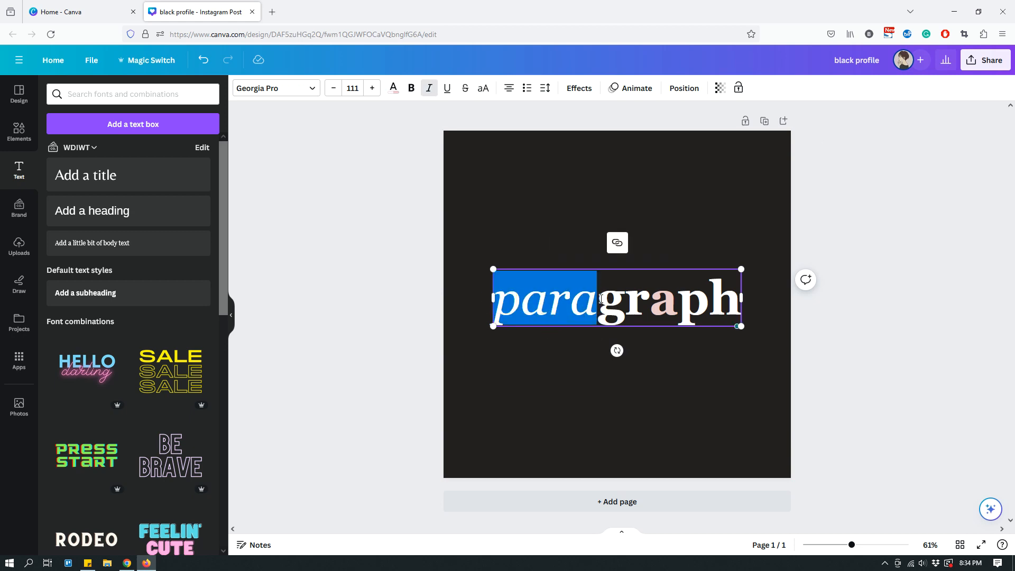
drag(601, 299, 702, 300)
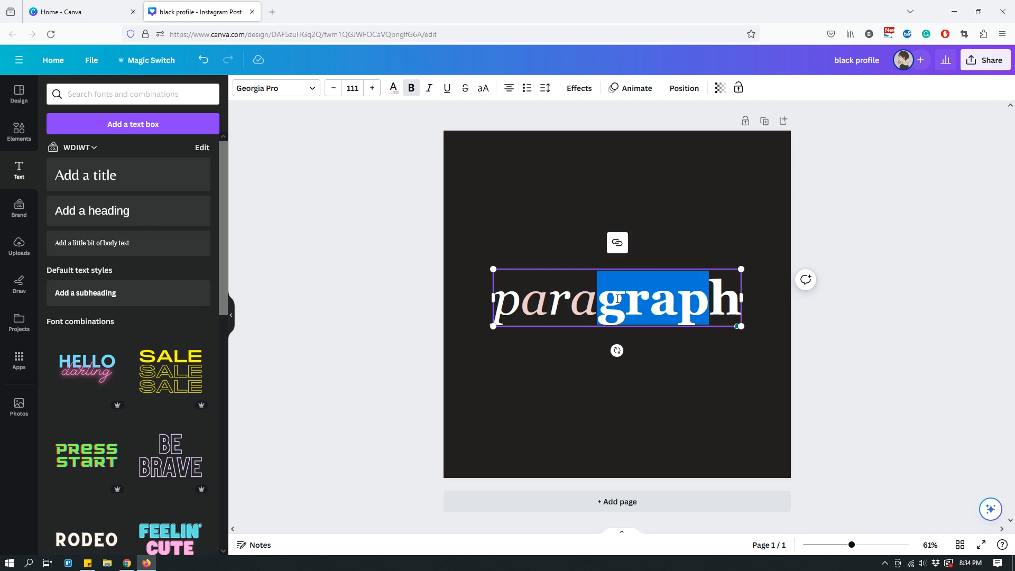
click(601, 296)
drag(600, 296, 731, 298)
click(412, 88)
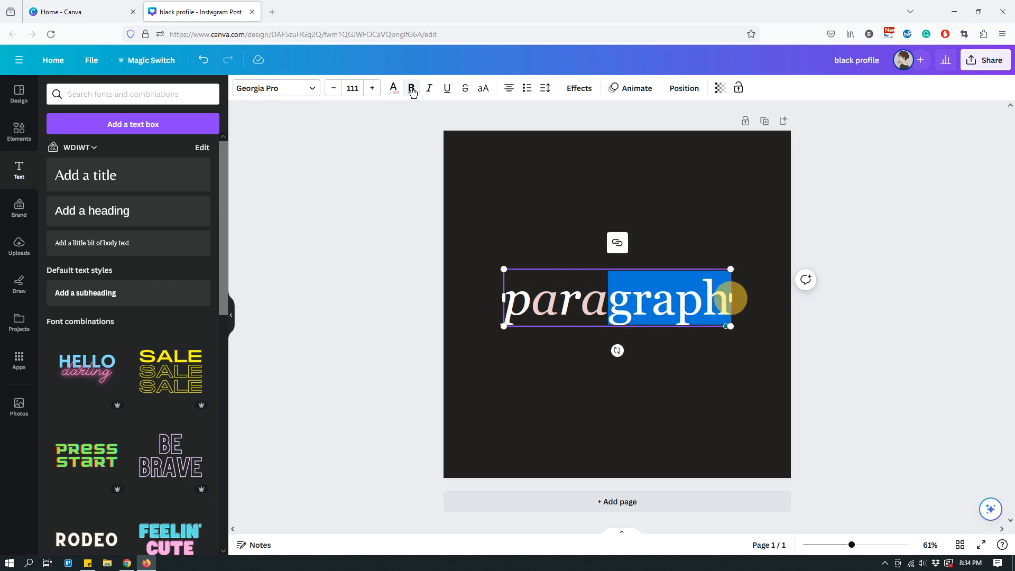
click(707, 196)
- Make the entire "paragraph" text italic
click(592, 315)
click(431, 94)
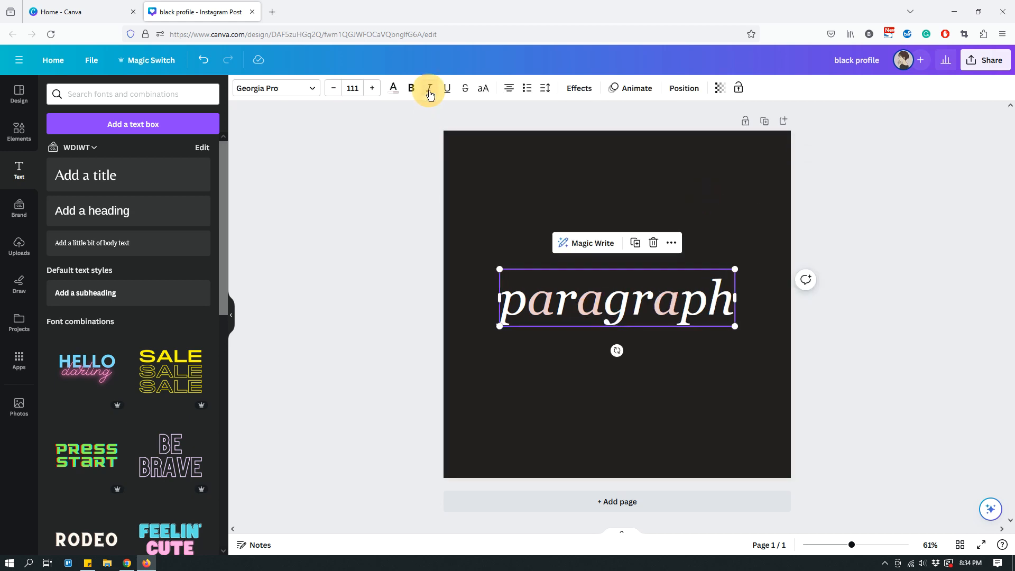
click(756, 206)
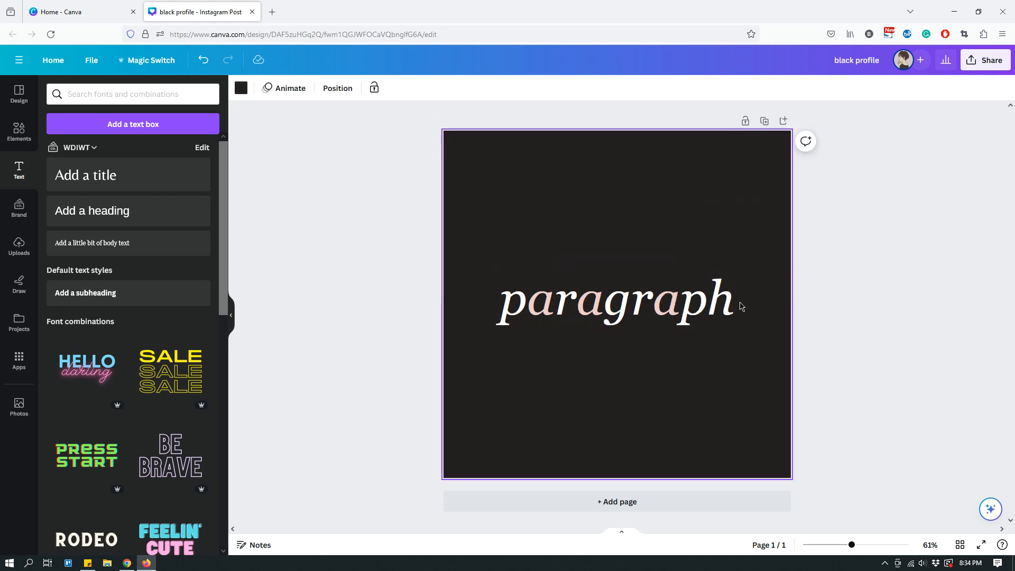
- Underline only the letters "graph" in "paragraph"
click(681, 305)
click(617, 307)
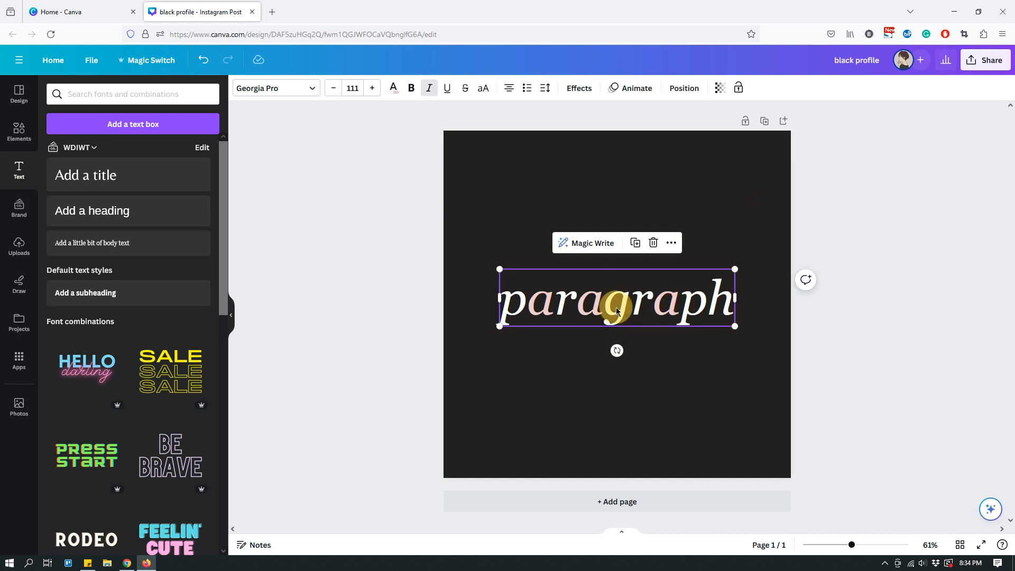
drag(604, 308, 732, 306)
click(450, 94)
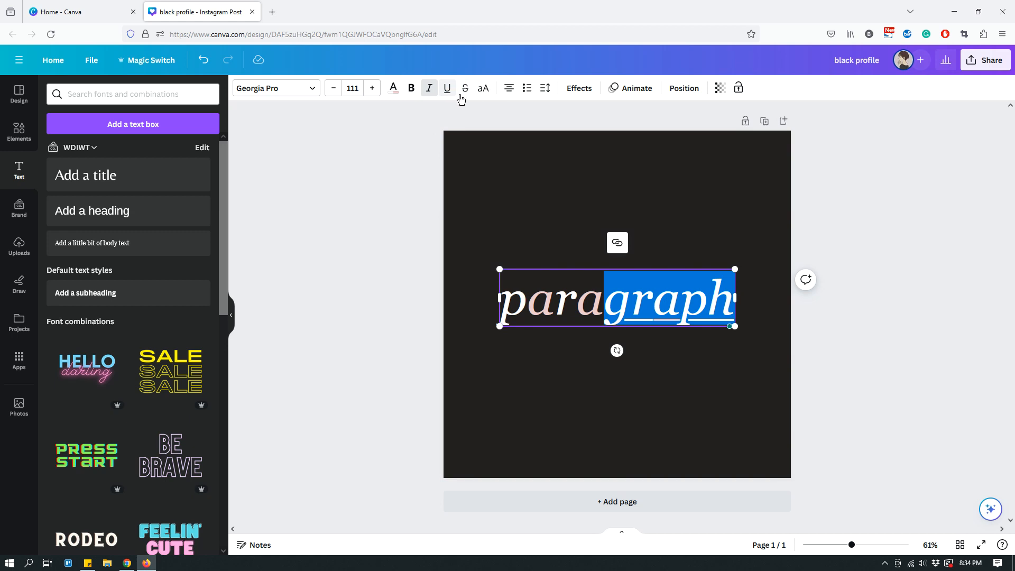
click(678, 173)
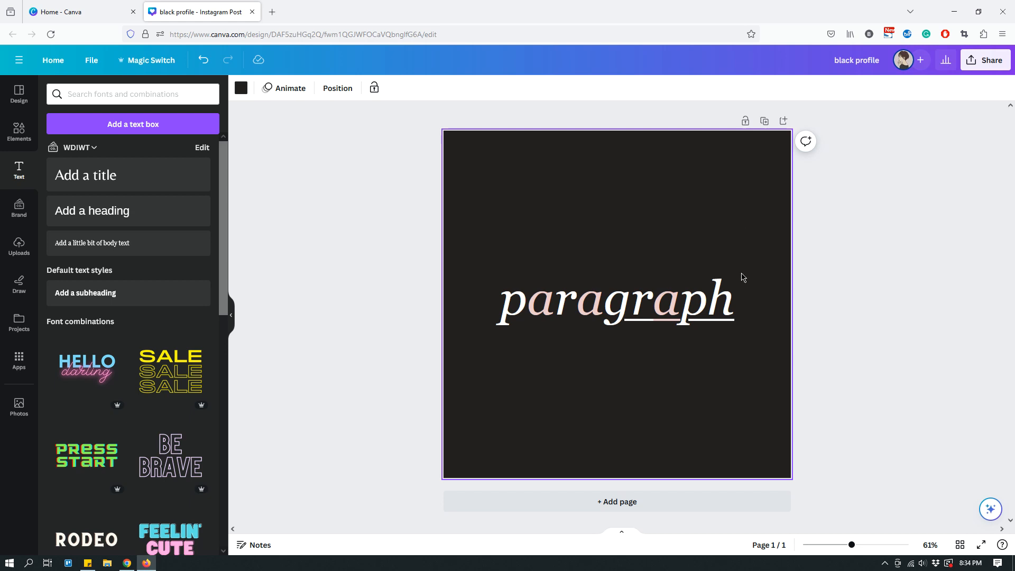
- Apply strikethrough to only the letters "para" in "paragraph"
click(724, 296)
drag(613, 305, 503, 299)
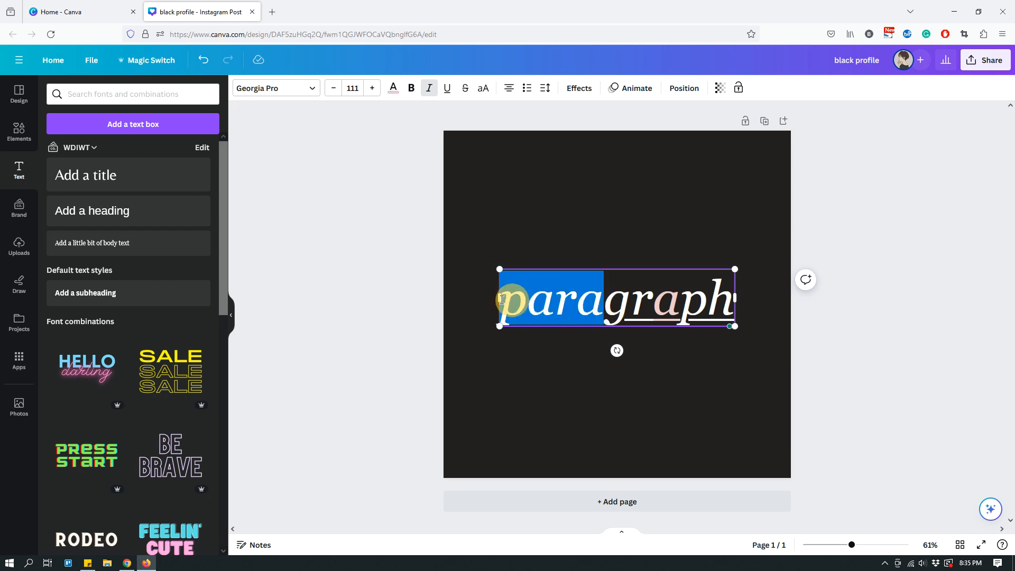
click(465, 87)
click(693, 193)
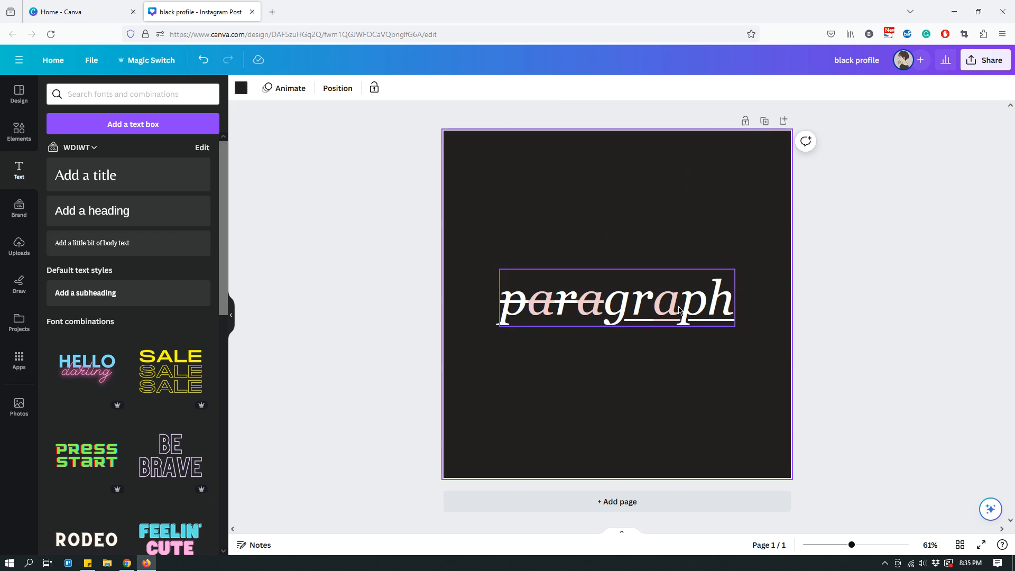
- Set the font size of the "paragraph" text to 144
click(592, 304)
click(601, 302)
drag(601, 302, 508, 302)
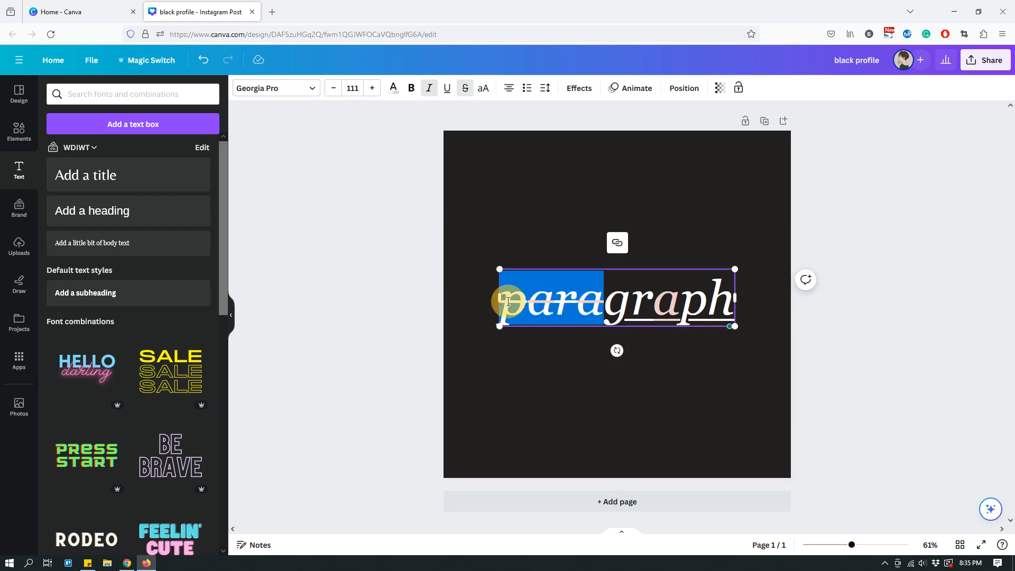
click(352, 88)
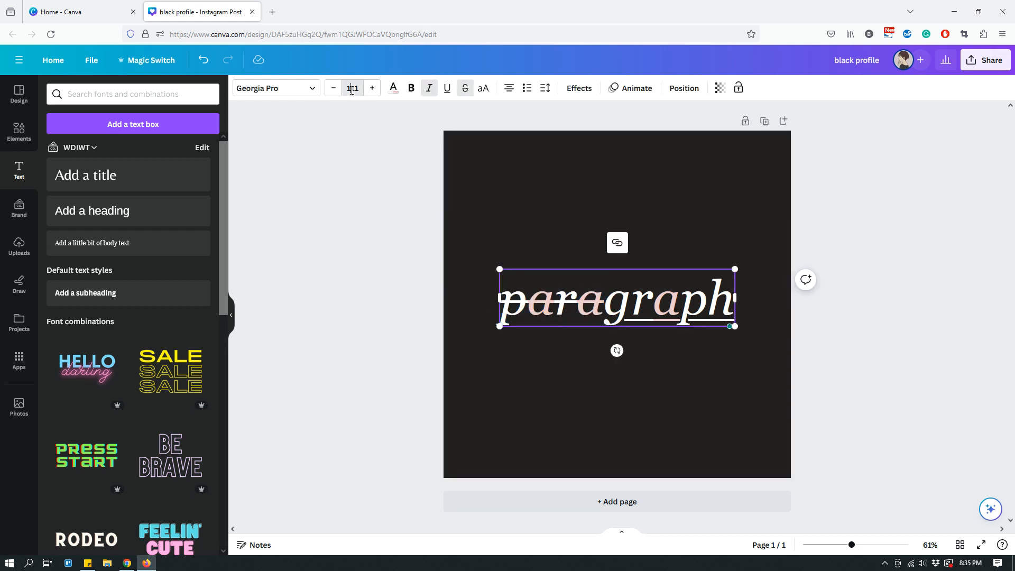
scroll(363, 267, down, 3)
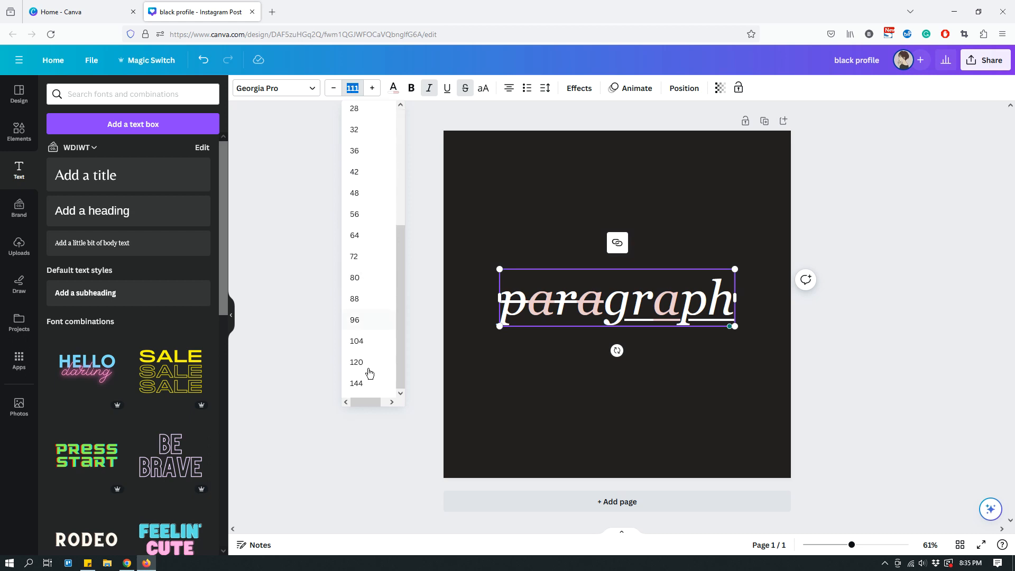
click(358, 383)
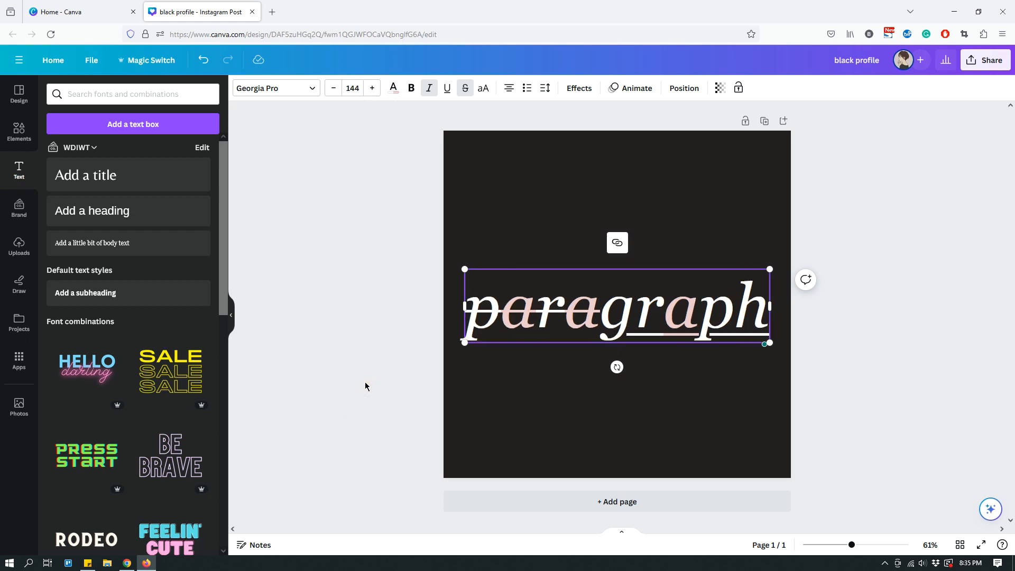
click(721, 227)
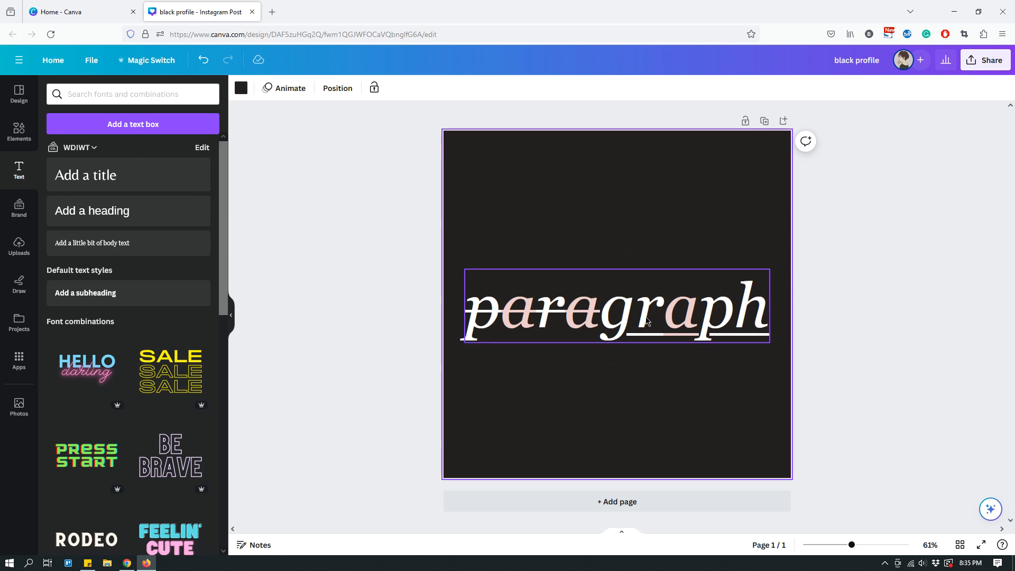
- Break the word onto two lines between "para" and "graph" and move the text box up to the page's vertical middle
click(604, 316)
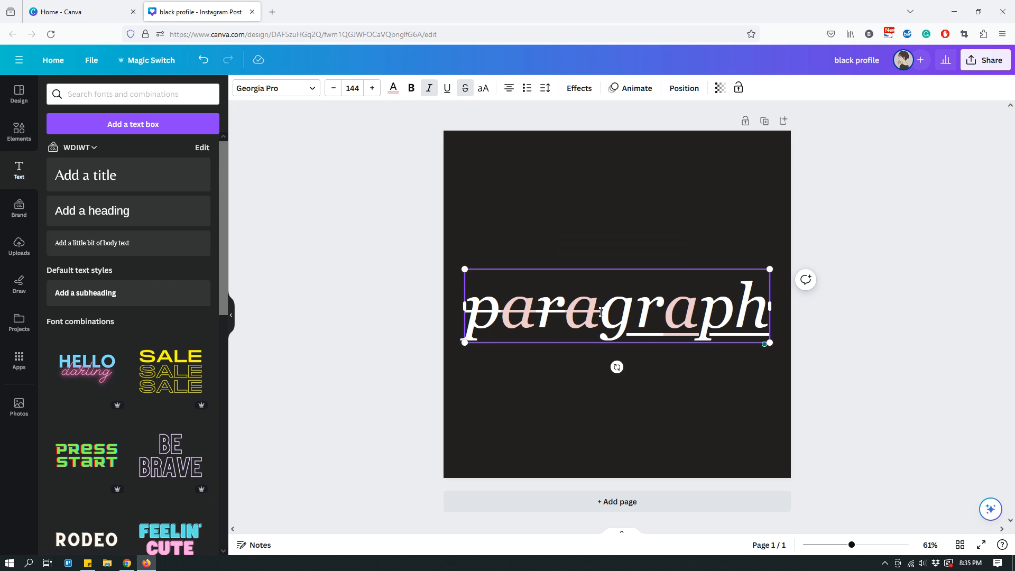
key(Return)
click(656, 236)
drag(623, 327, 617, 277)
- Set the font size of only the "graph" line to 244
double_click(613, 367)
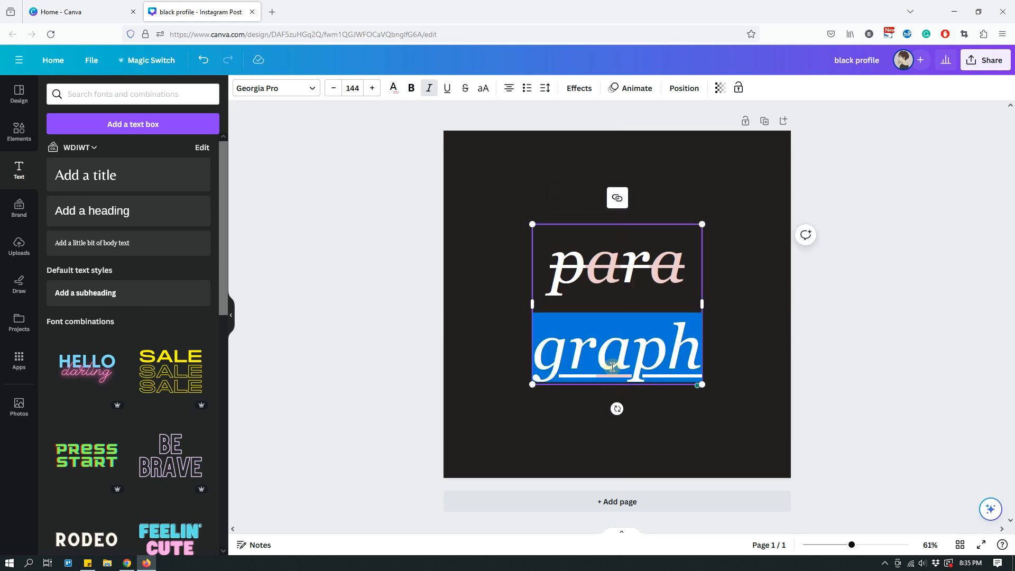
click(349, 88)
click(348, 88)
click(348, 89)
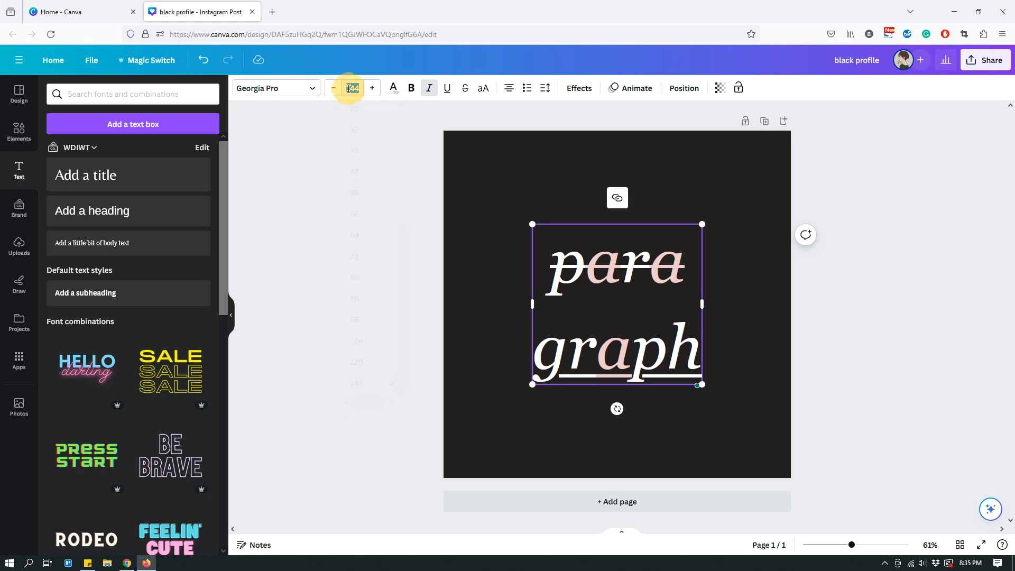
text(2444)
key(BackSpace)
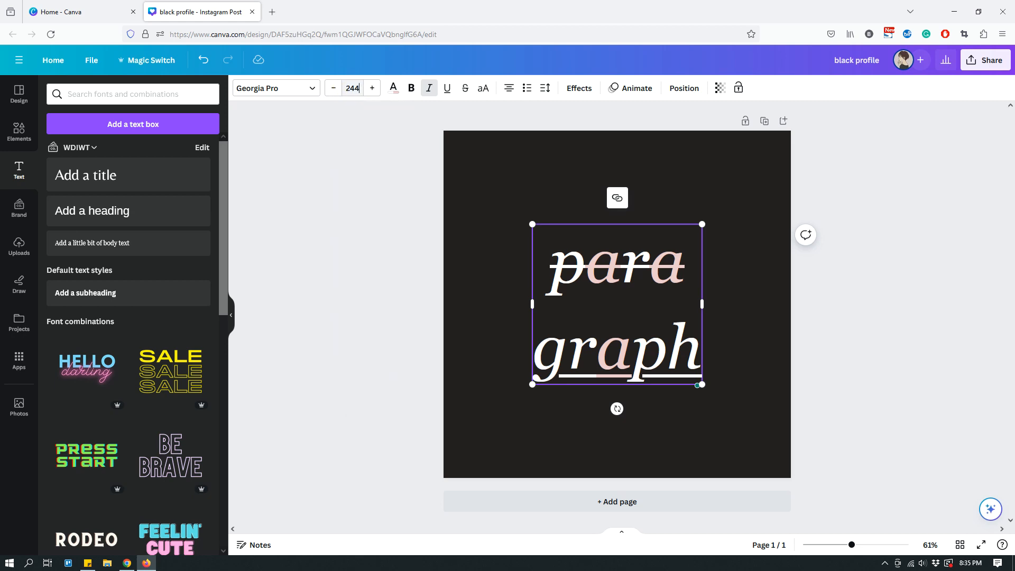
key(Return)
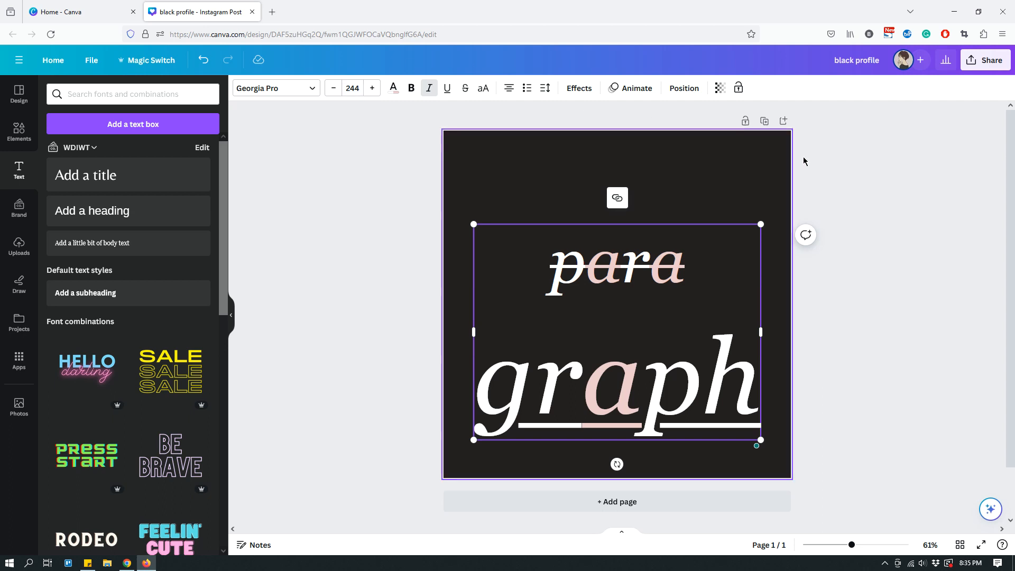
click(862, 170)
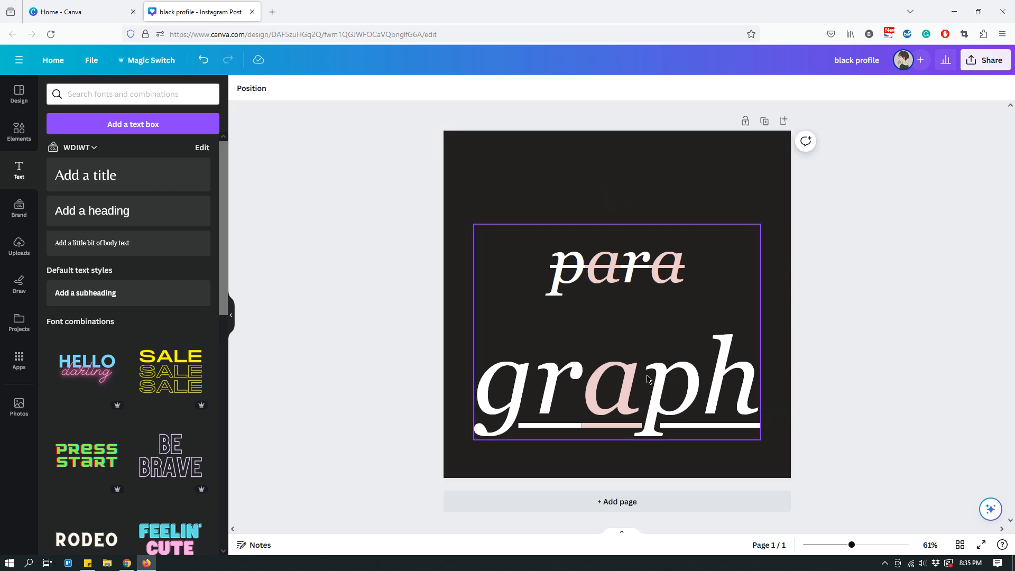
click(487, 371)
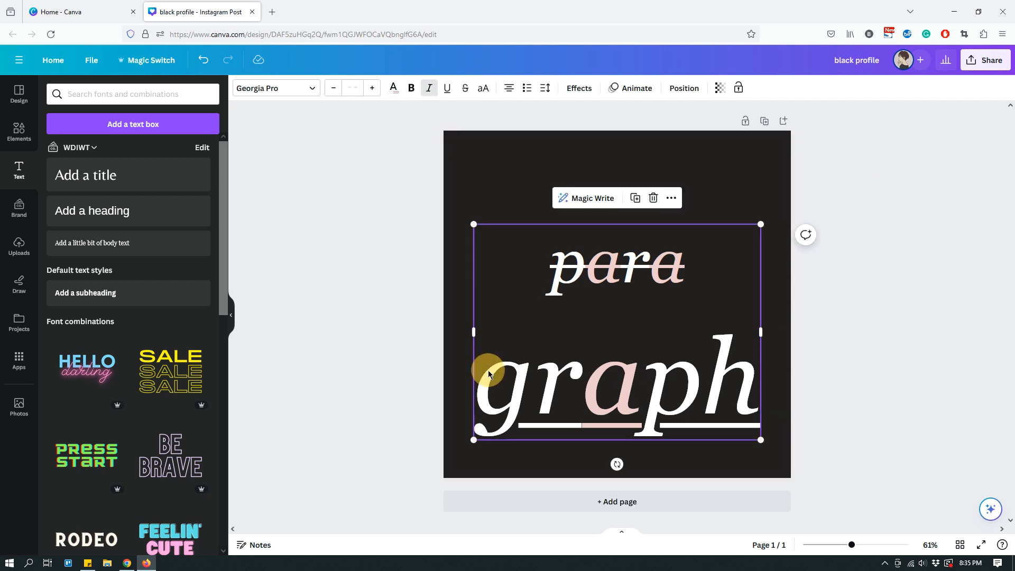
click(487, 372)
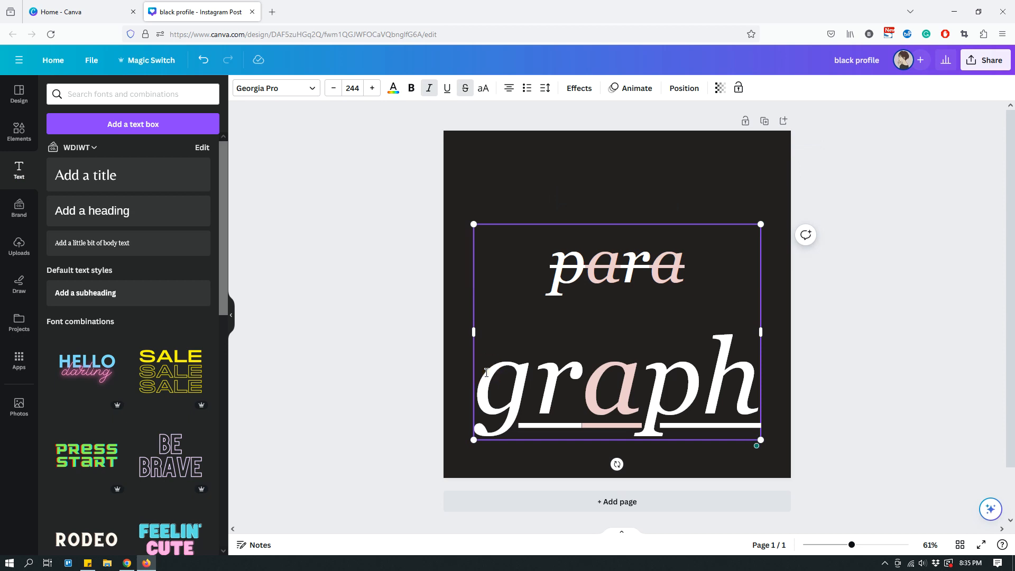
click(864, 278)
- Set the line spacing of the two-line text to 0.81 and move the text box slightly up to the page's middle
click(665, 311)
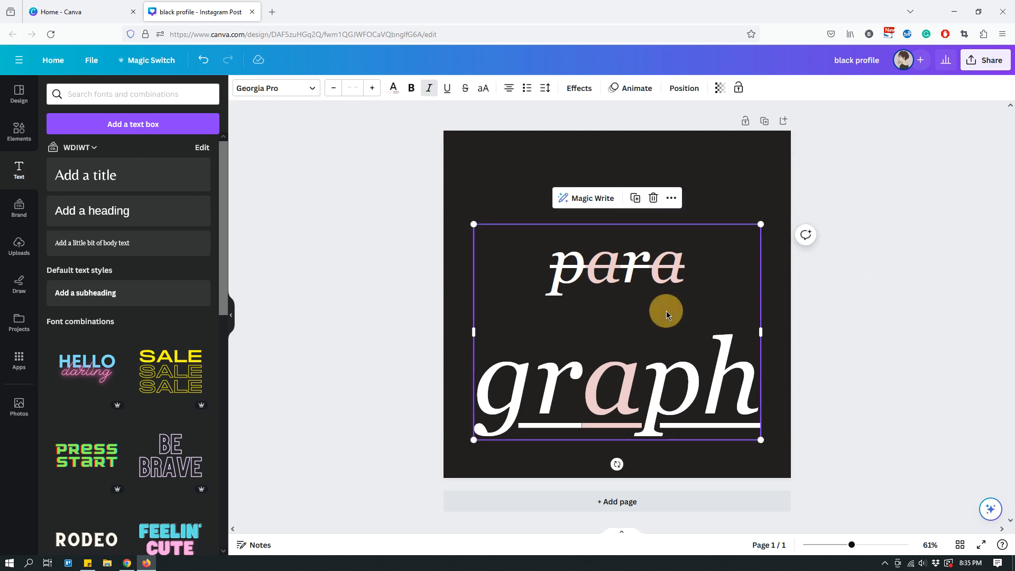
click(545, 87)
click(598, 162)
drag(598, 164, 564, 159)
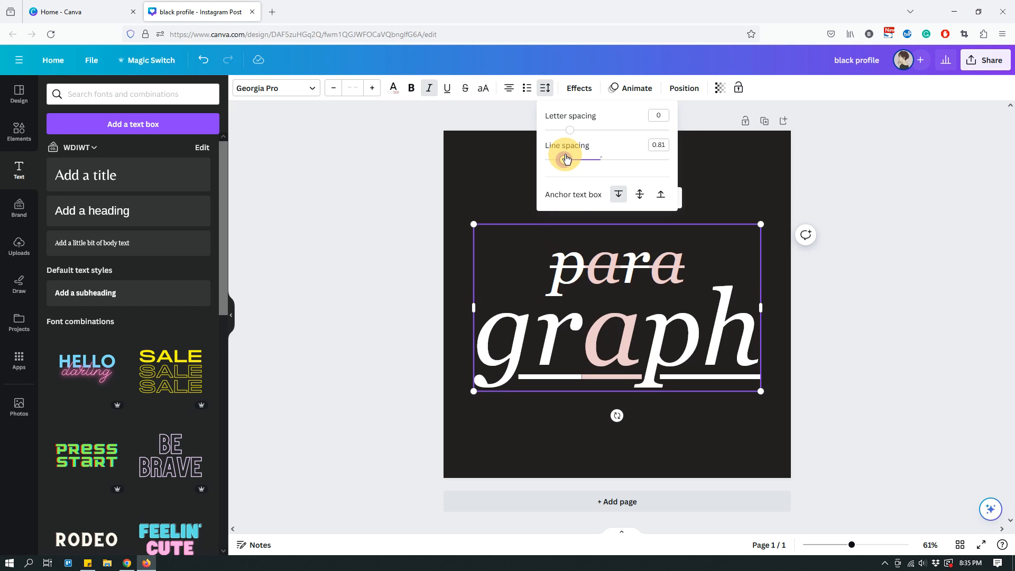
click(854, 302)
click(853, 302)
drag(653, 324, 653, 322)
click(848, 303)
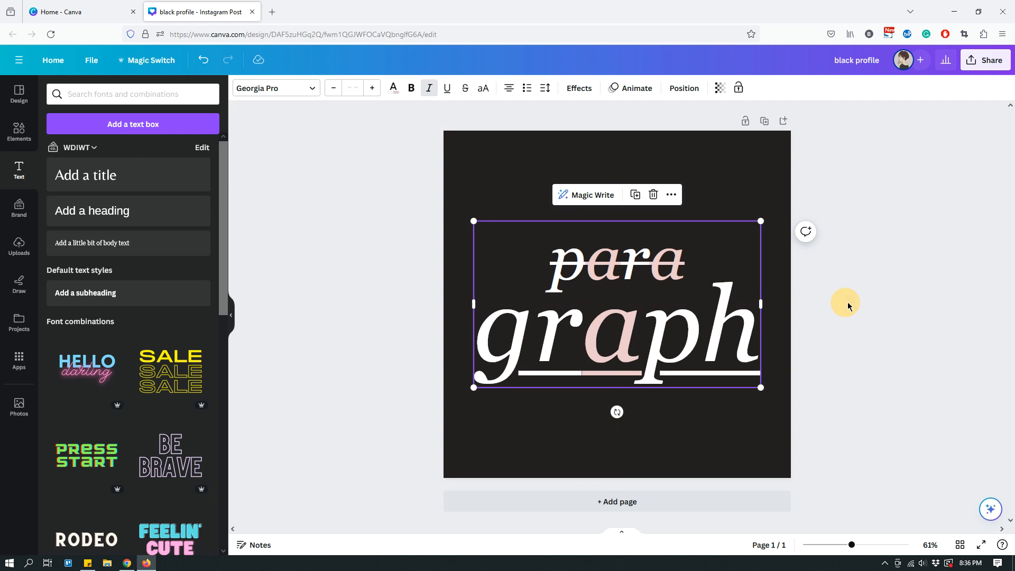
click(754, 157)
click(712, 277)
click(709, 425)
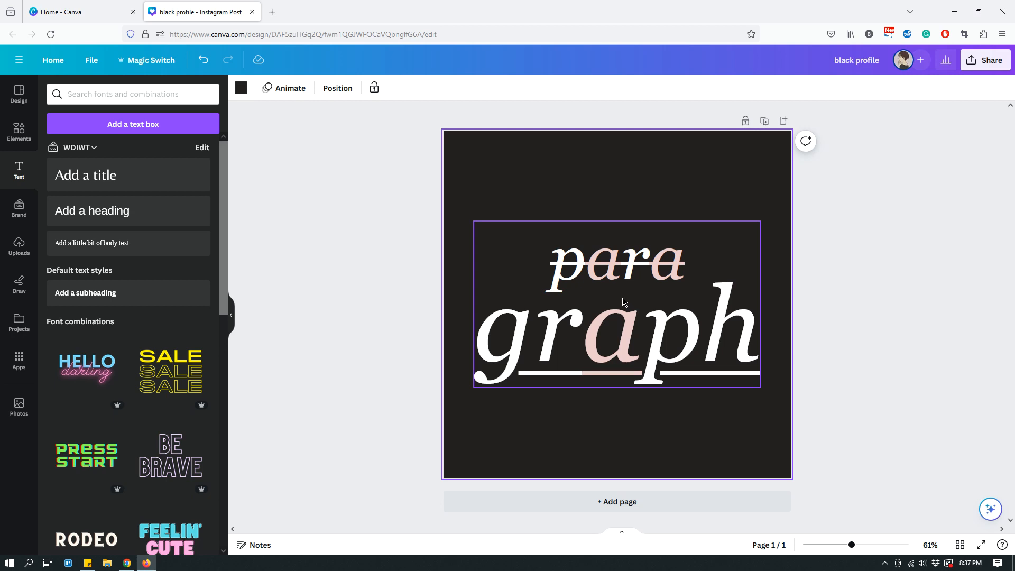
- Try aligning the text box to the page's top, left, right and bottom, ending with middle and center alignment
click(677, 305)
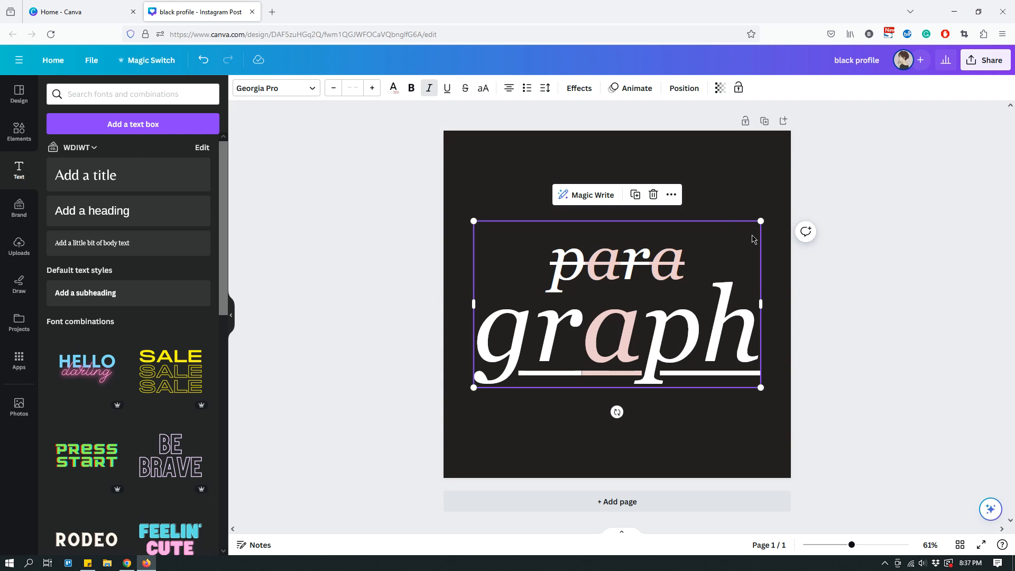
click(683, 90)
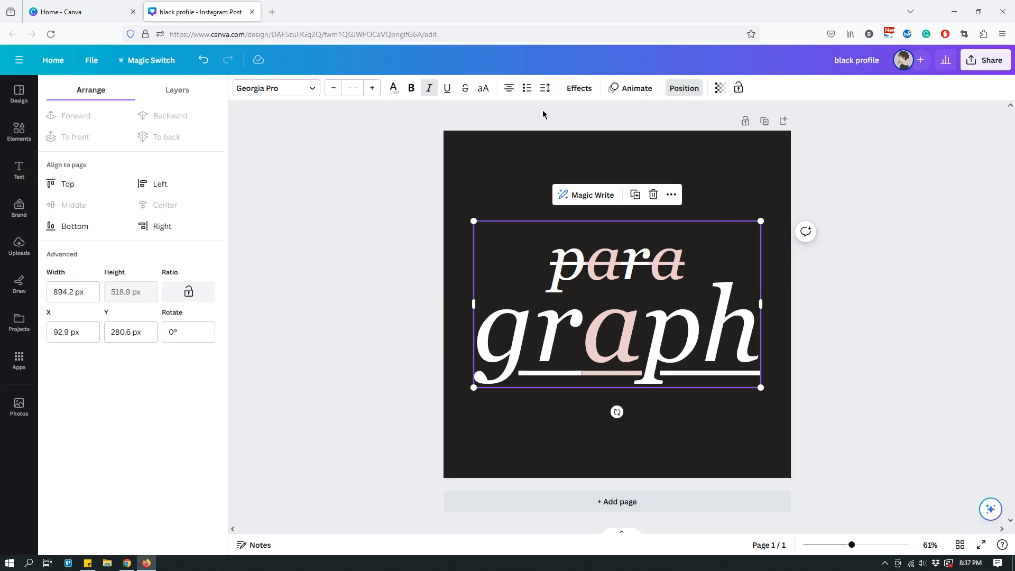
click(65, 190)
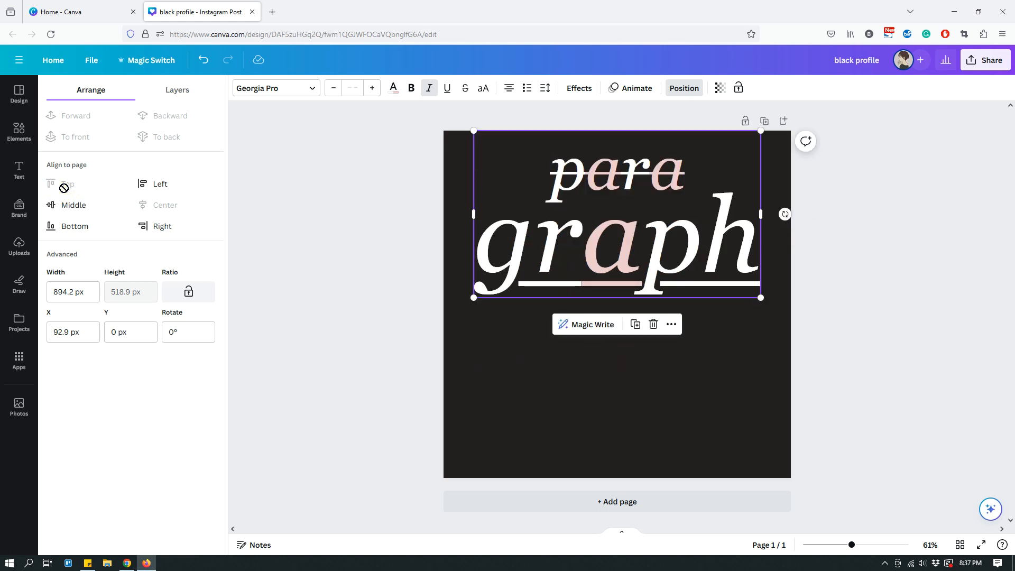
click(152, 184)
click(162, 227)
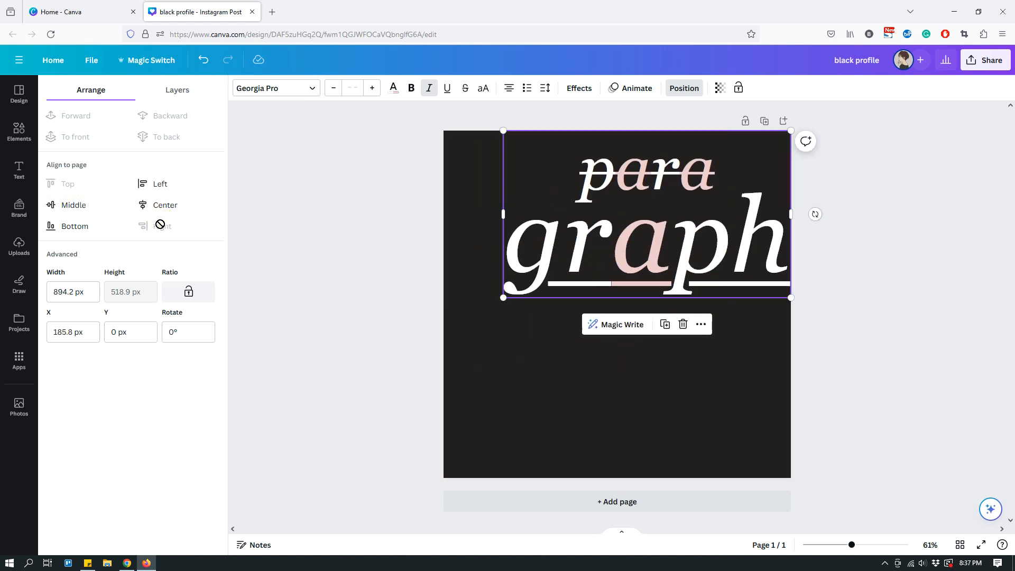
click(80, 226)
click(82, 210)
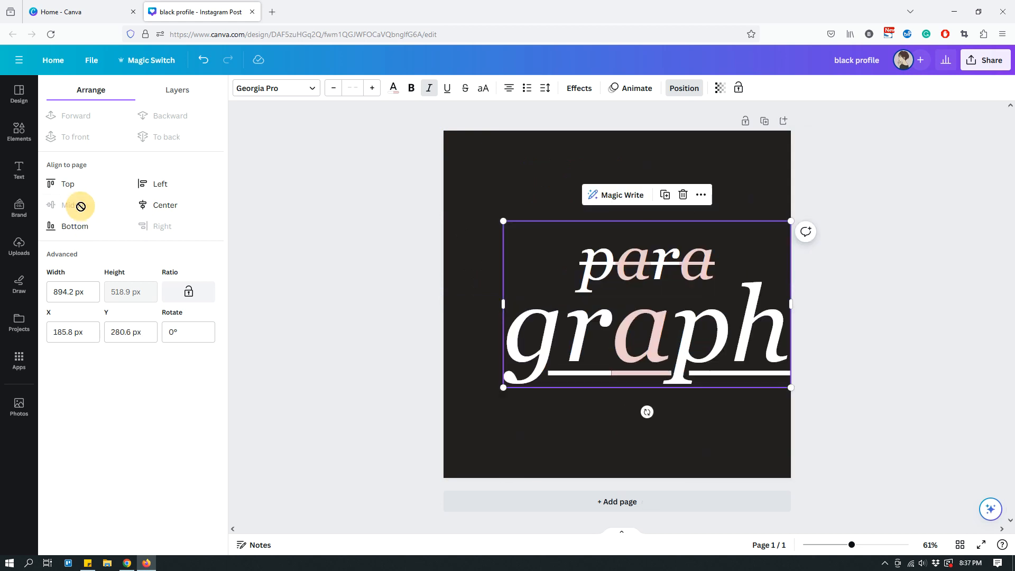
click(162, 208)
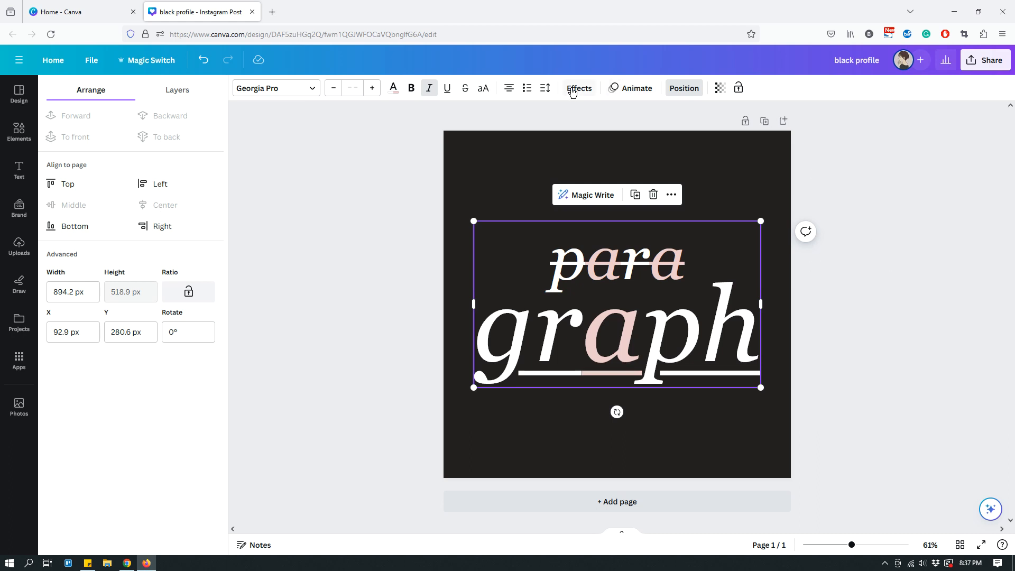
- Look through the animation options for the two-line text and the page without applying any, and close them
click(637, 91)
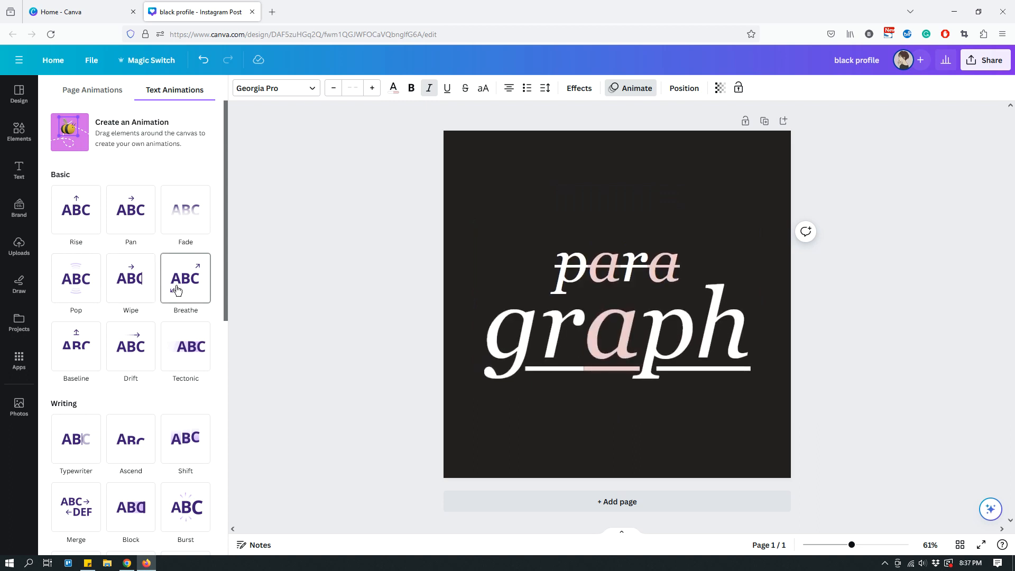
scroll(170, 294, down, 3)
scroll(144, 296, down, 3)
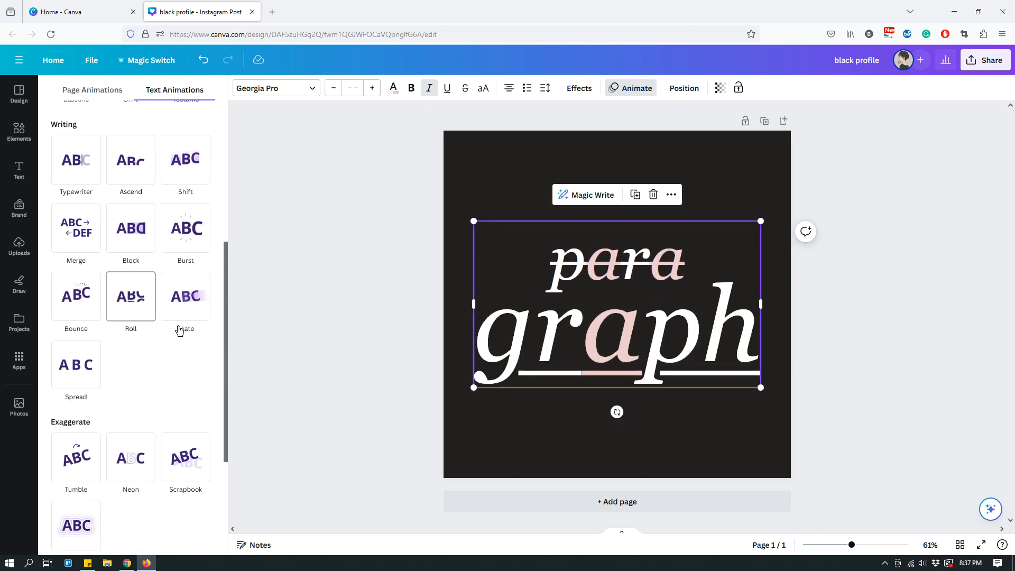
scroll(153, 361, down, 2)
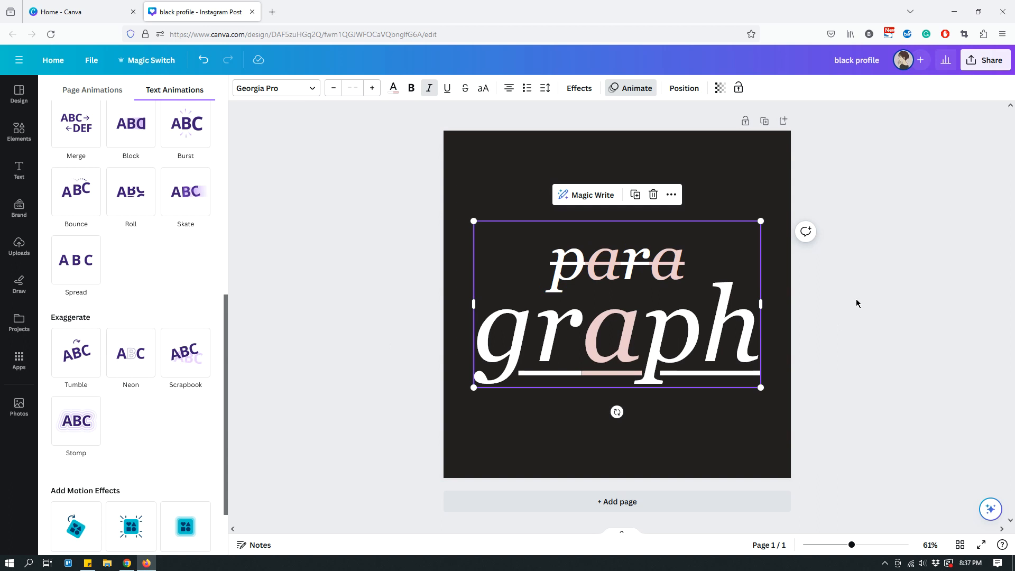
click(766, 191)
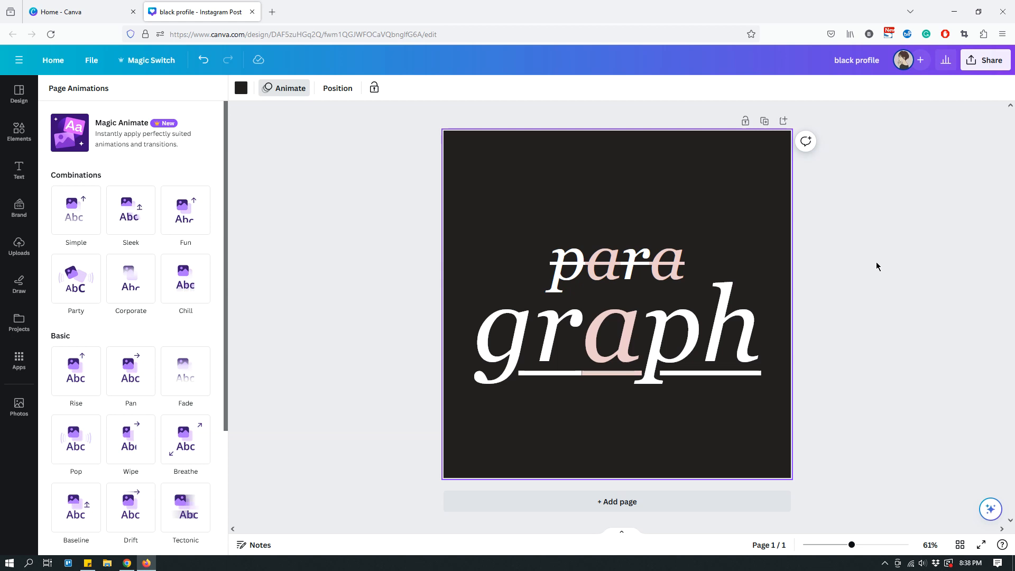
click(353, 141)
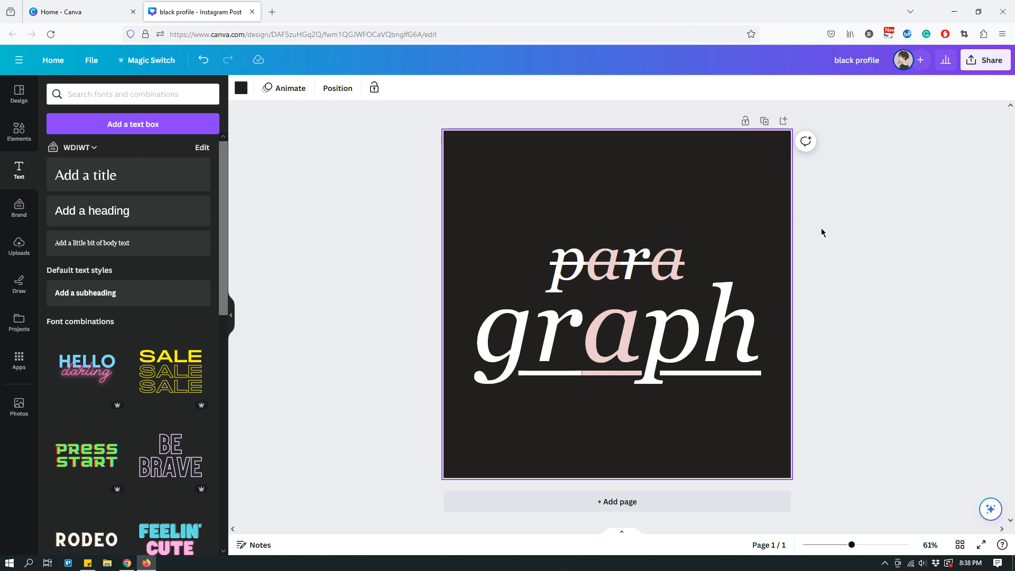
- Review the file types offered for downloading the design, and close the download options without exporting
click(997, 61)
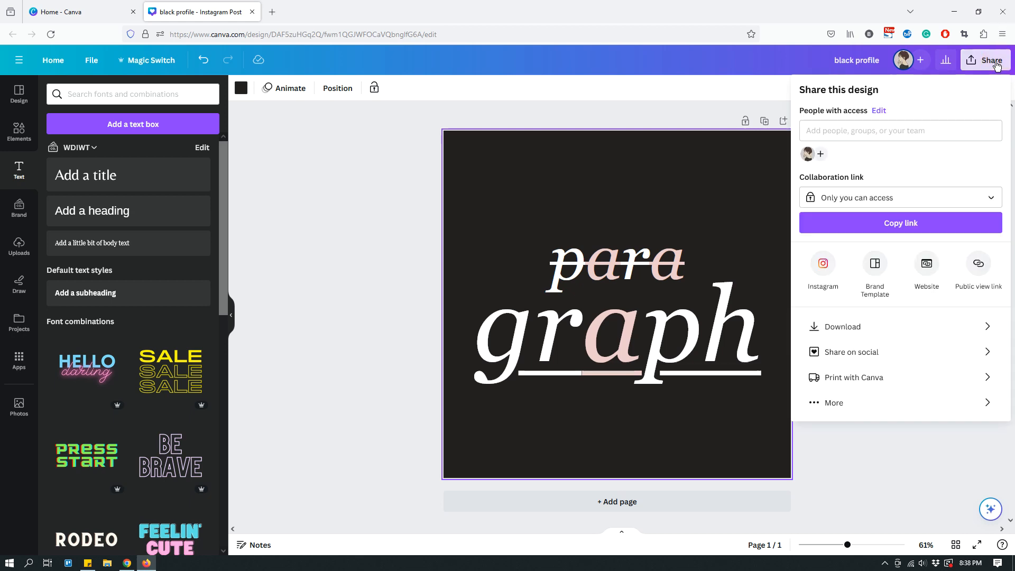
click(854, 327)
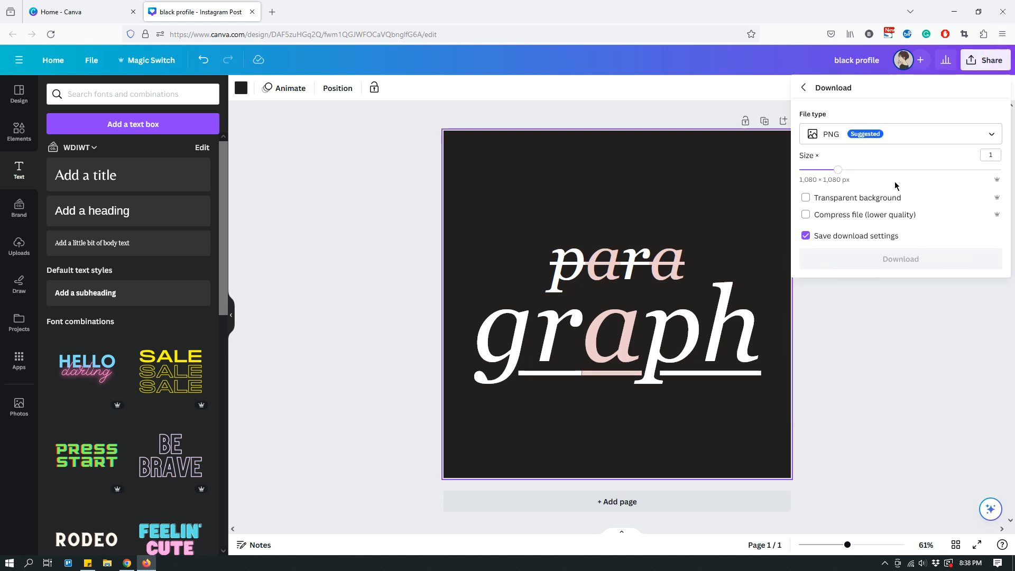
click(838, 137)
scroll(870, 174, down, 3)
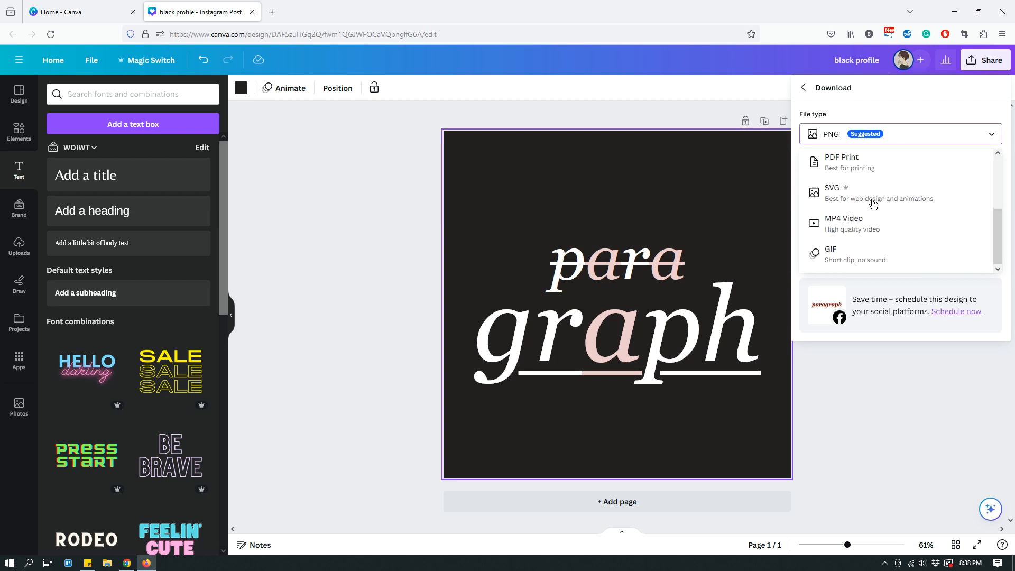
click(887, 394)
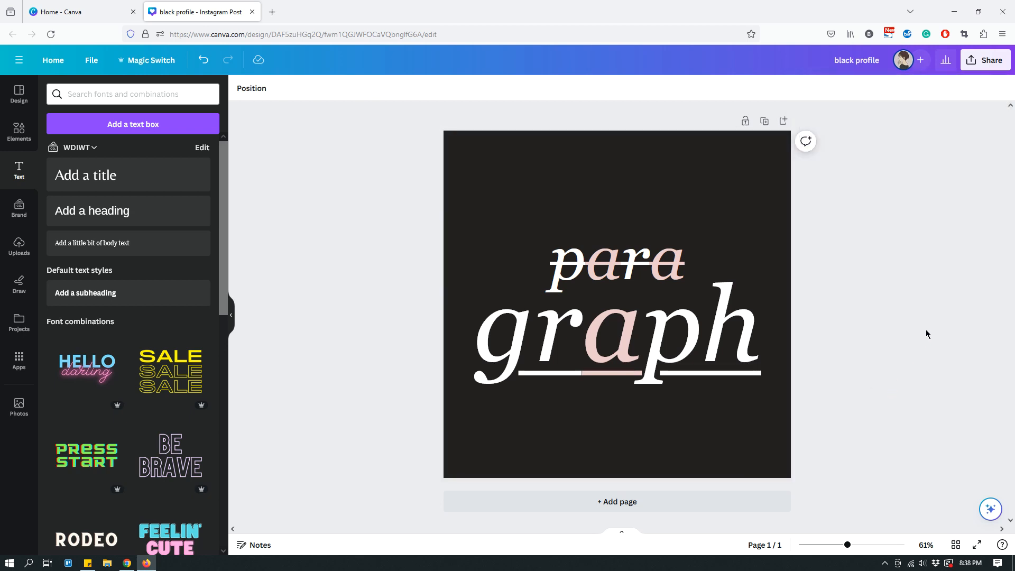